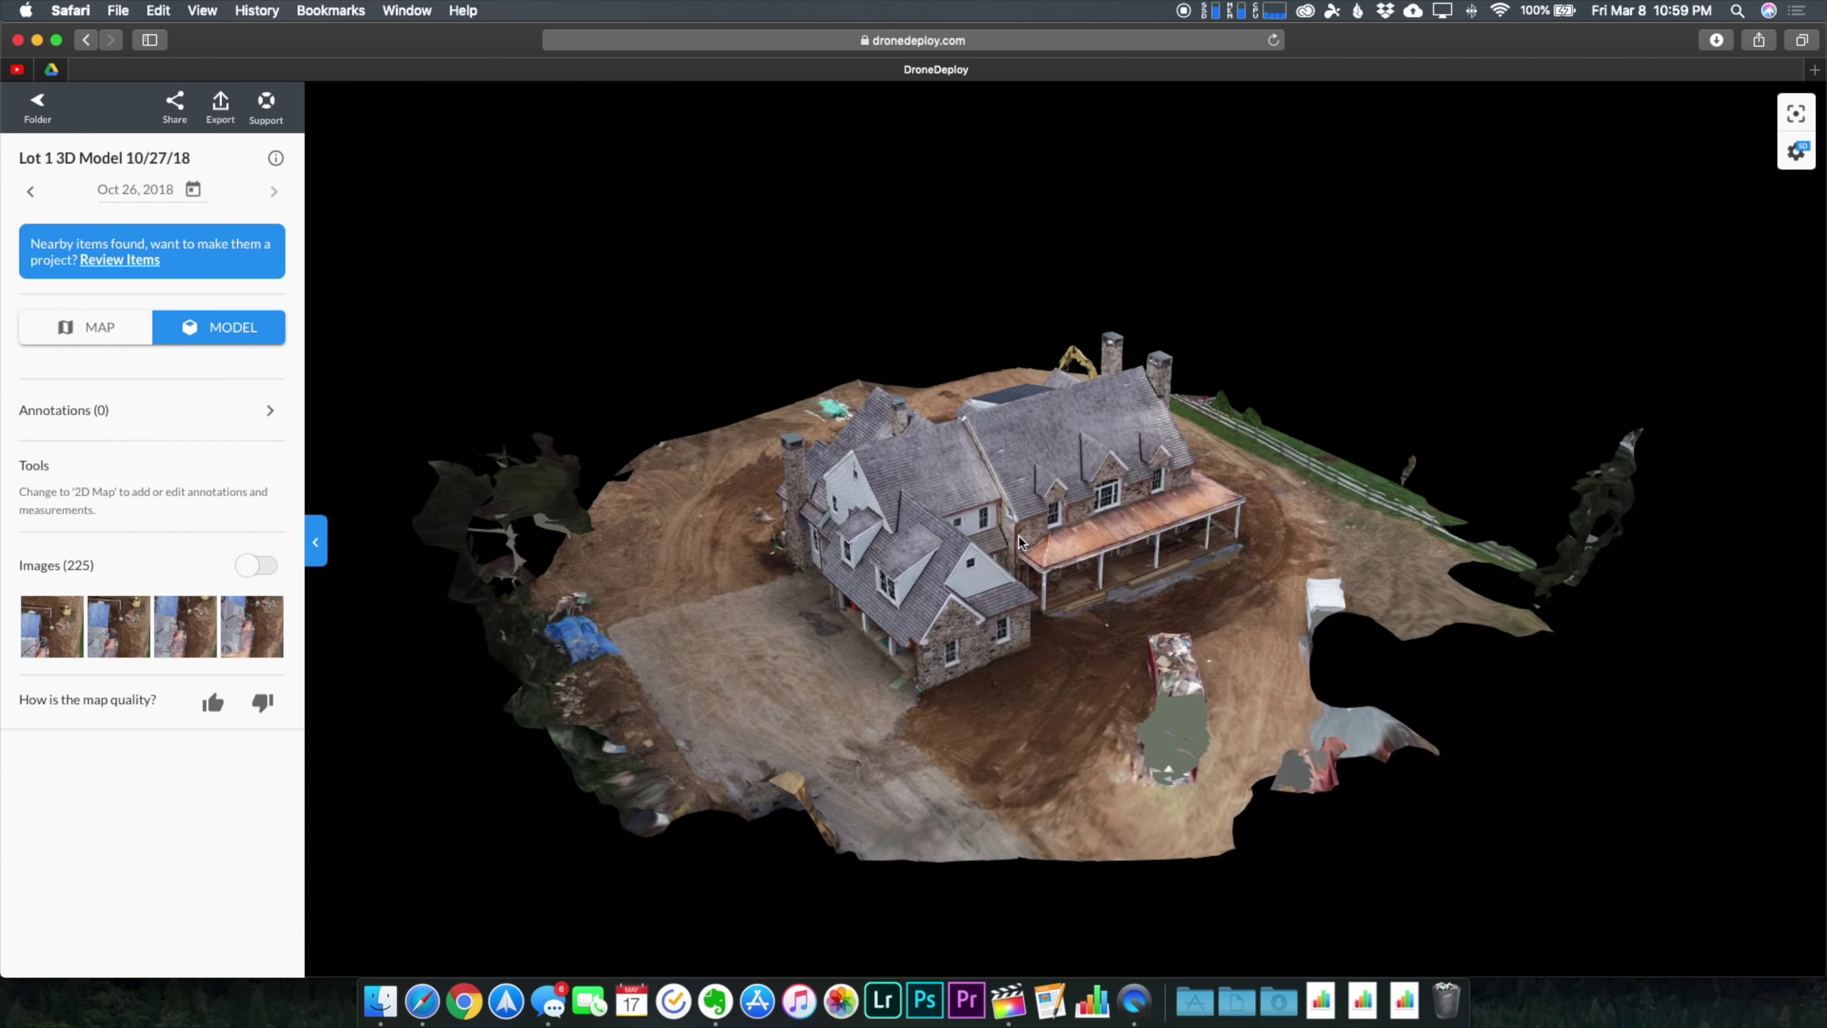
# Zoom and orbit the Lot 1 house model through low, three-quarter and frontal views
pyautogui.scroll(5, 1019, 540)
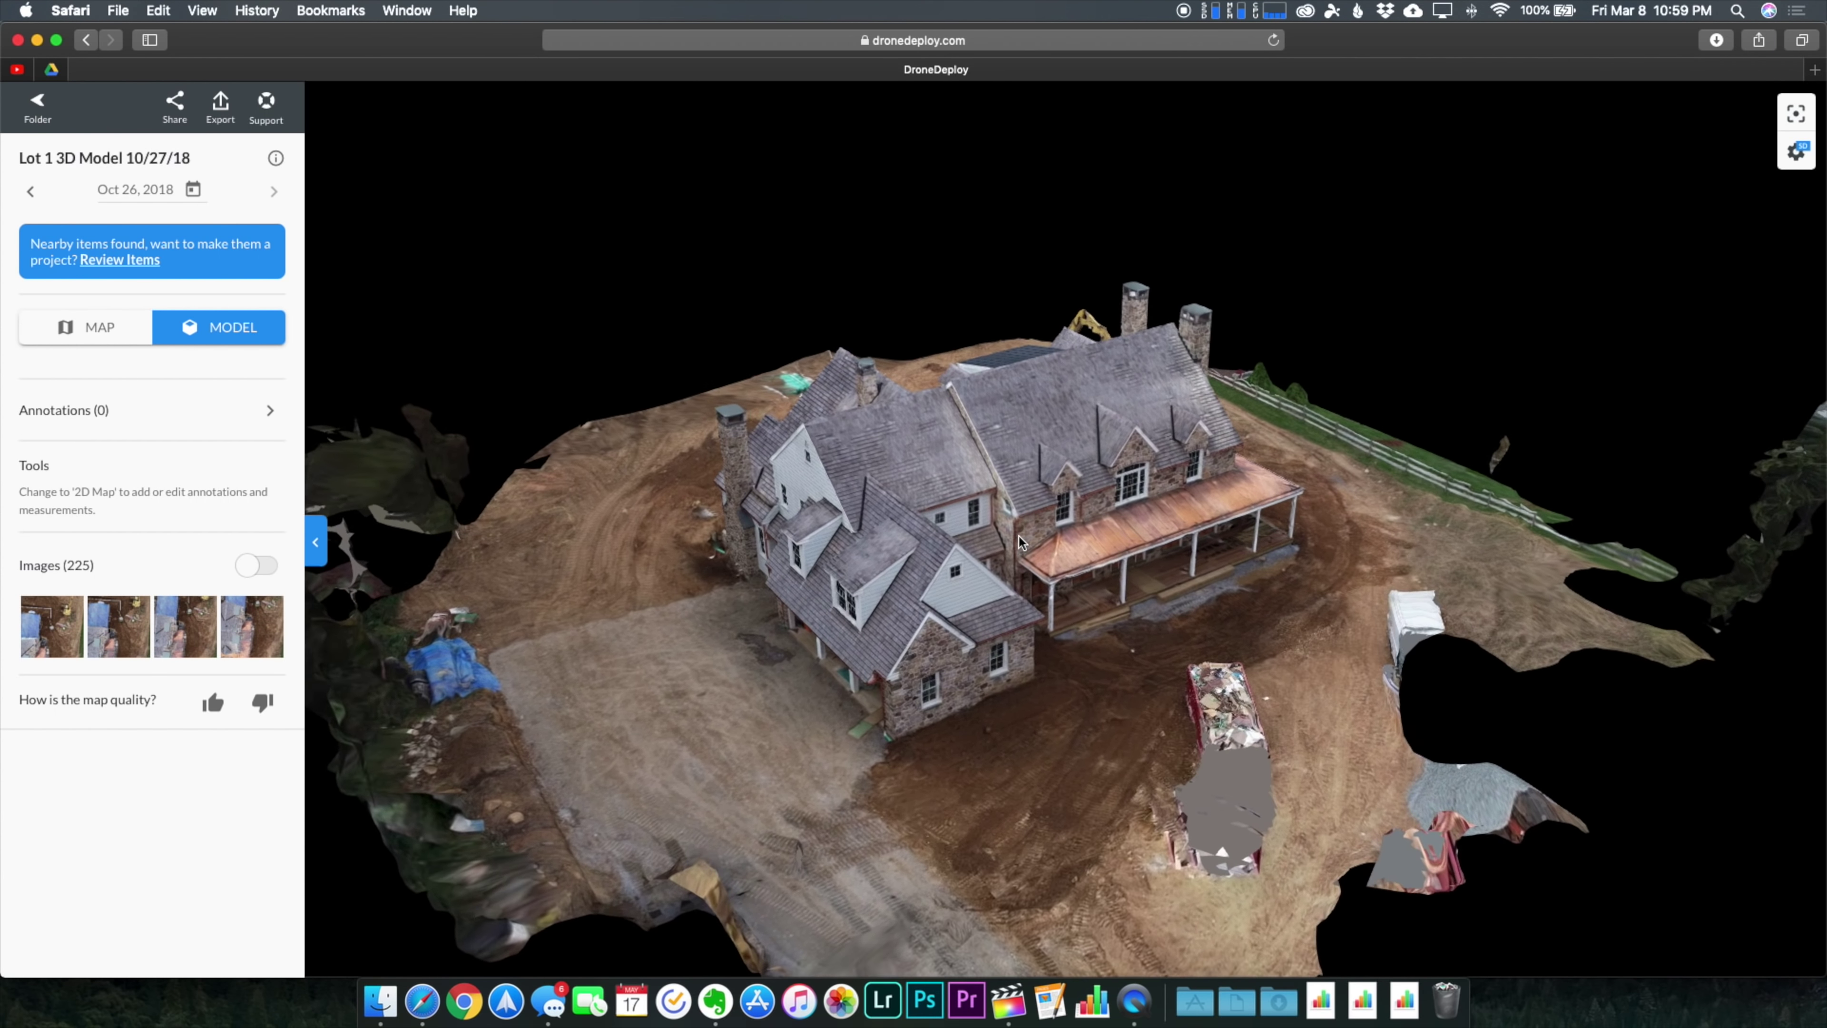
pyautogui.moveTo(1068, 606); pyautogui.dragTo(1027, 529)
pyautogui.scroll(5, 1092, 673)
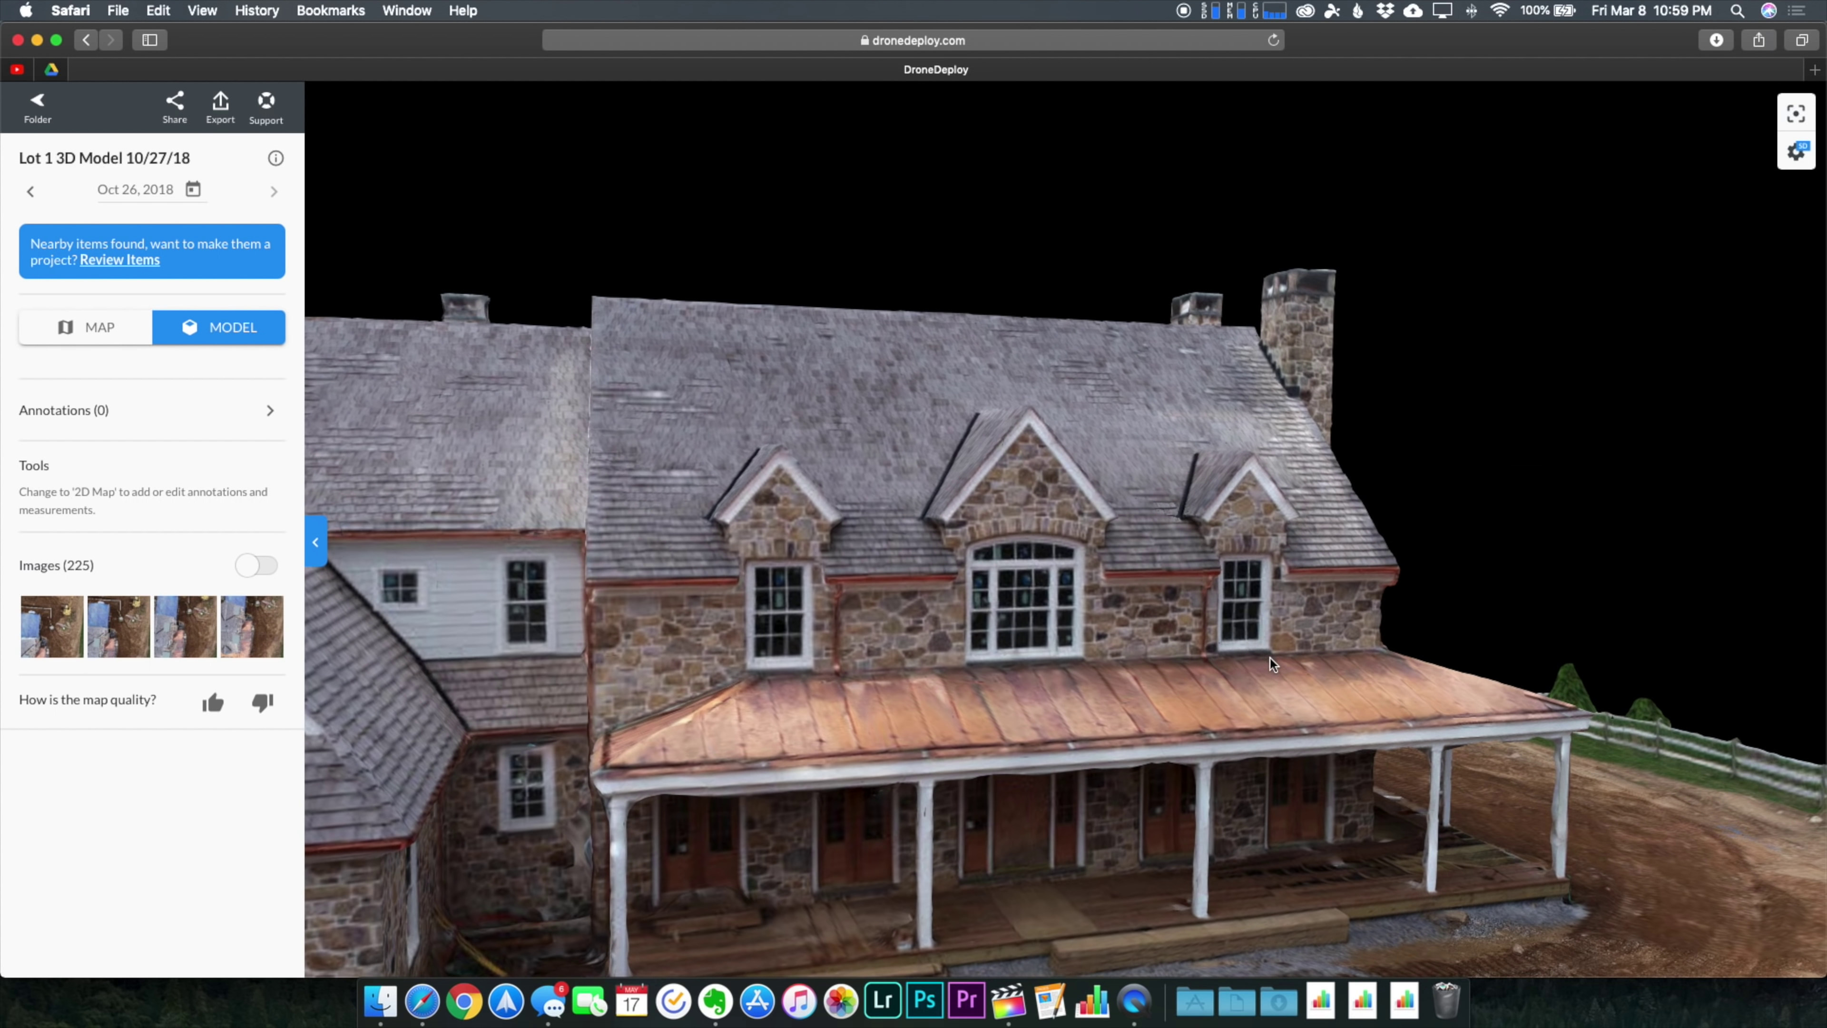
pyautogui.scroll(-3, 1270, 658)
pyautogui.moveTo(1230, 663); pyautogui.dragTo(1109, 664)
pyautogui.scroll(3, 1244, 655)
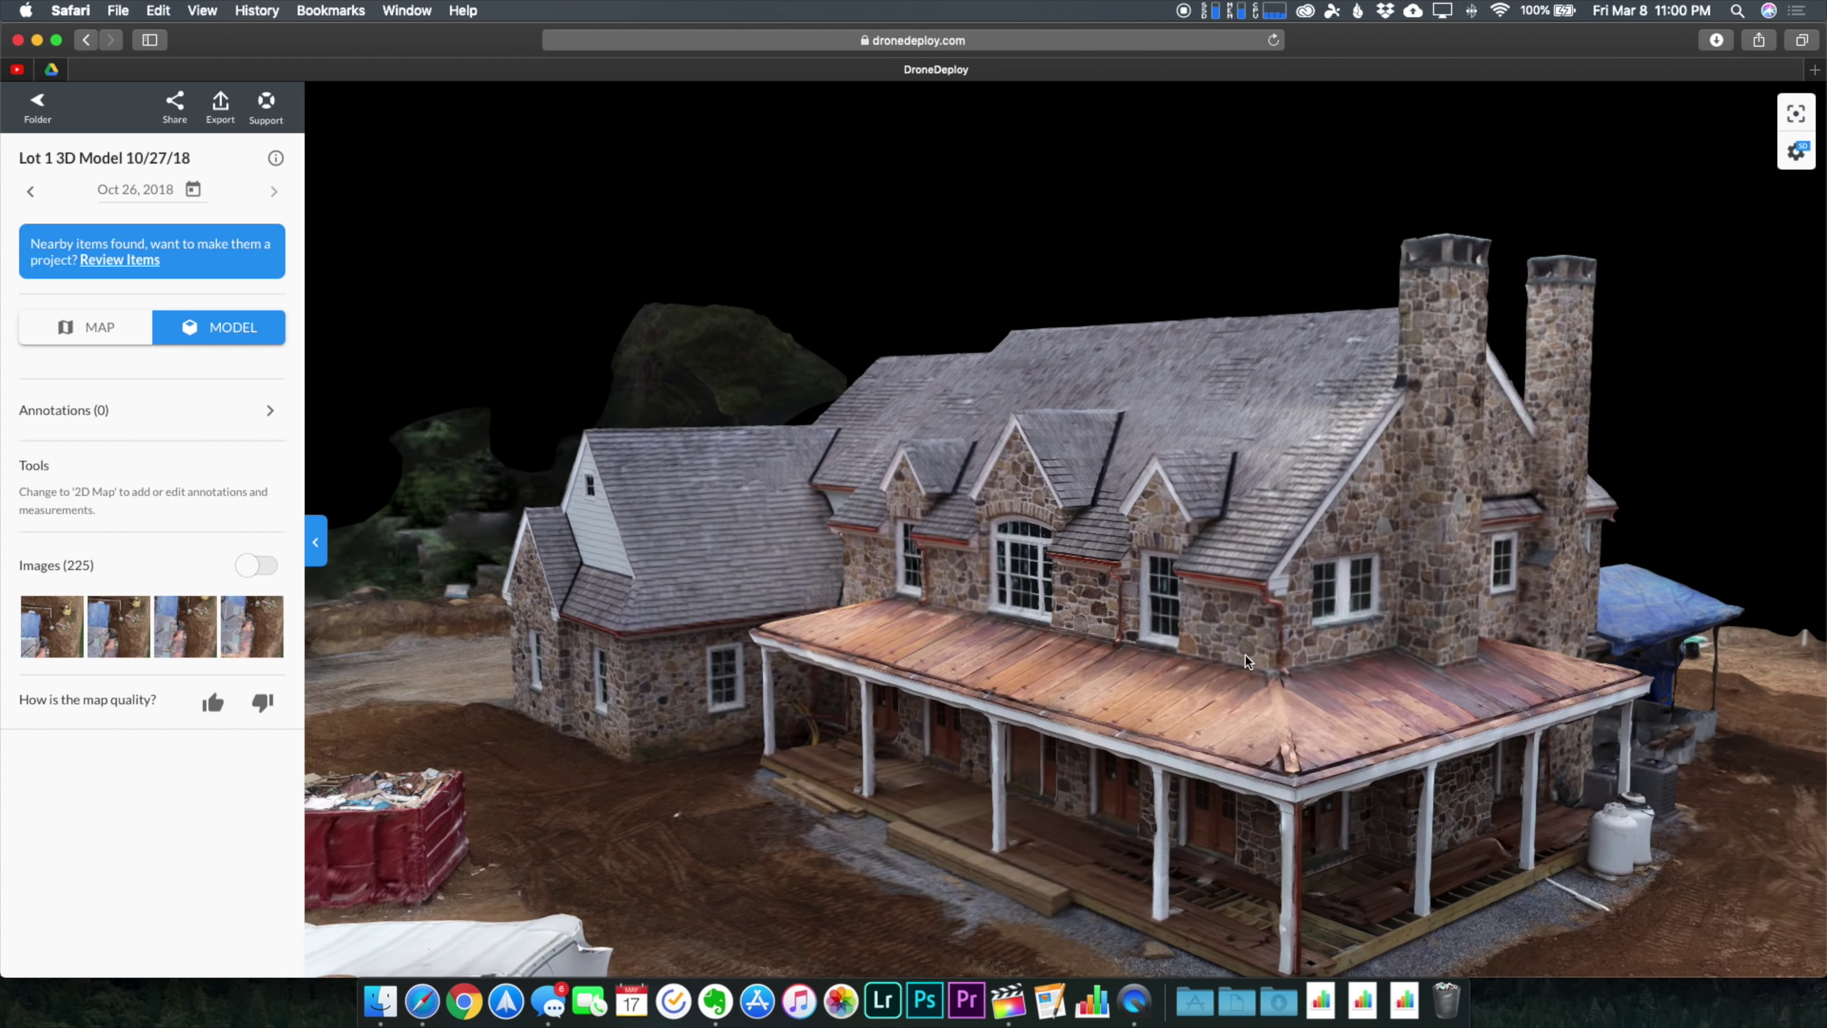
pyautogui.scroll(-2, 1195, 643)
pyautogui.moveTo(1195, 643); pyautogui.dragTo(1378, 660)
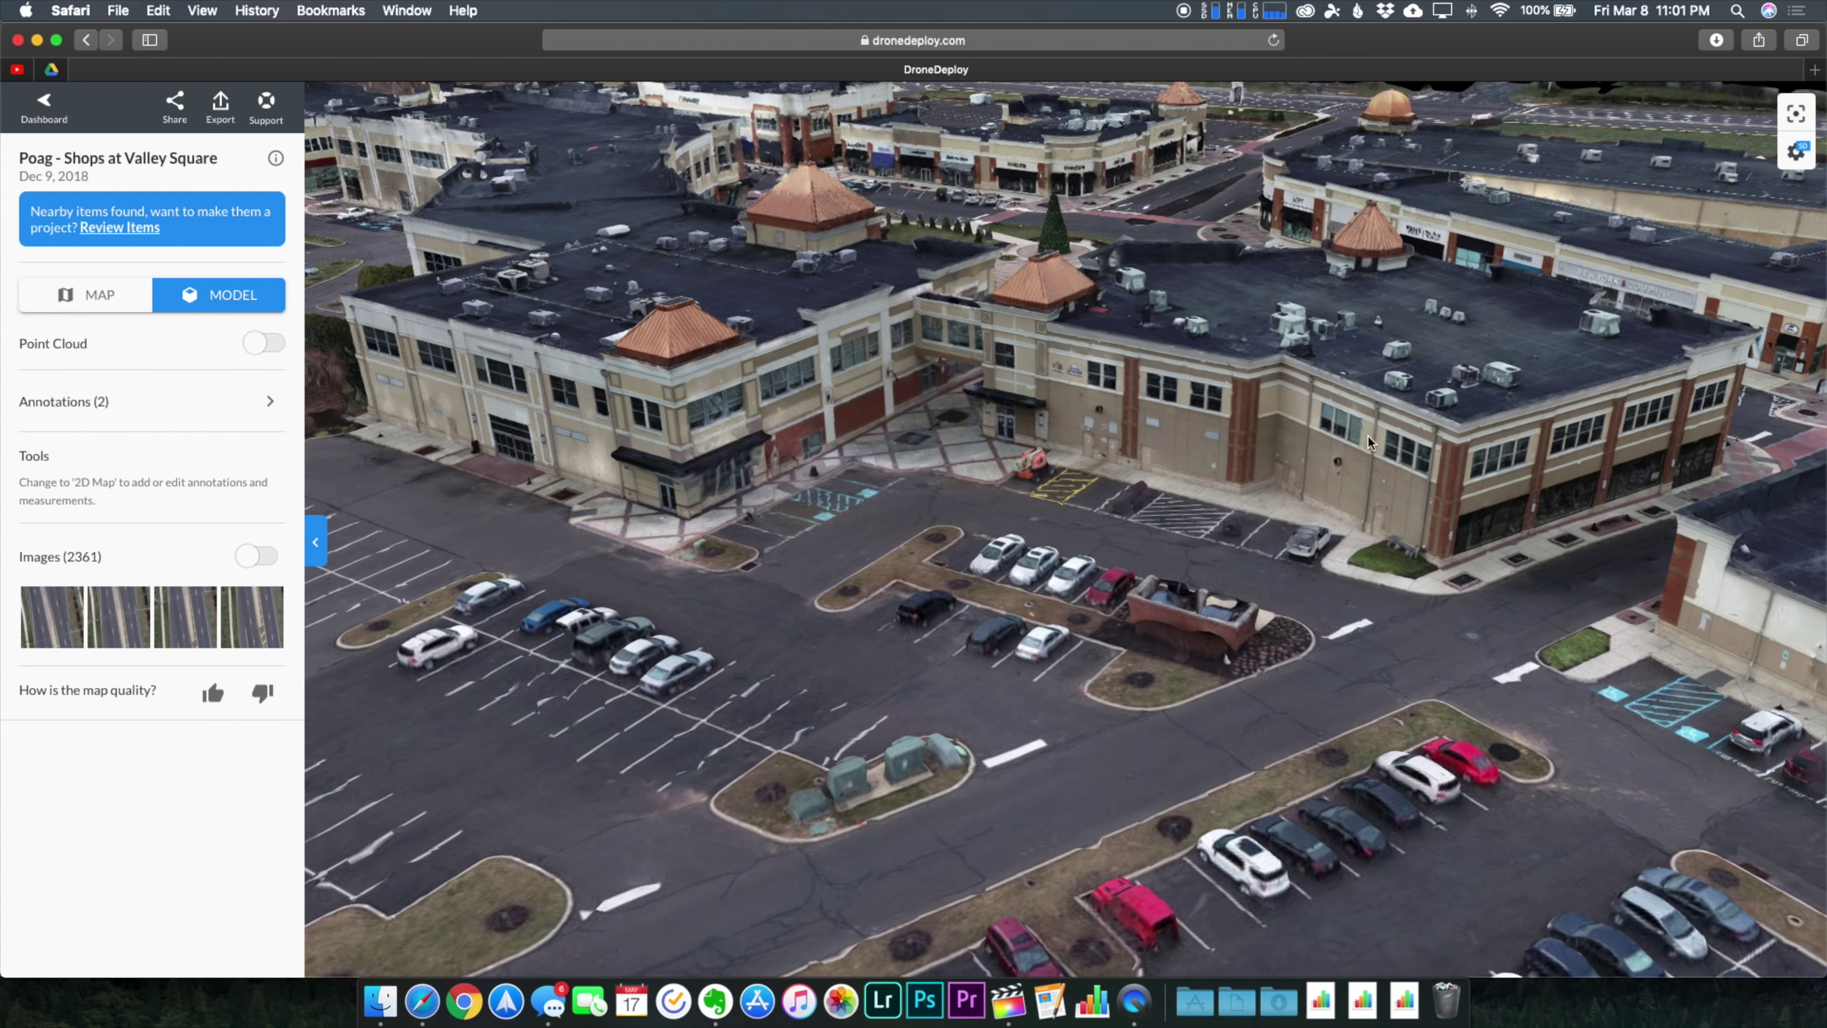
pyautogui.moveTo(1367, 433); pyautogui.dragTo(817, 700)
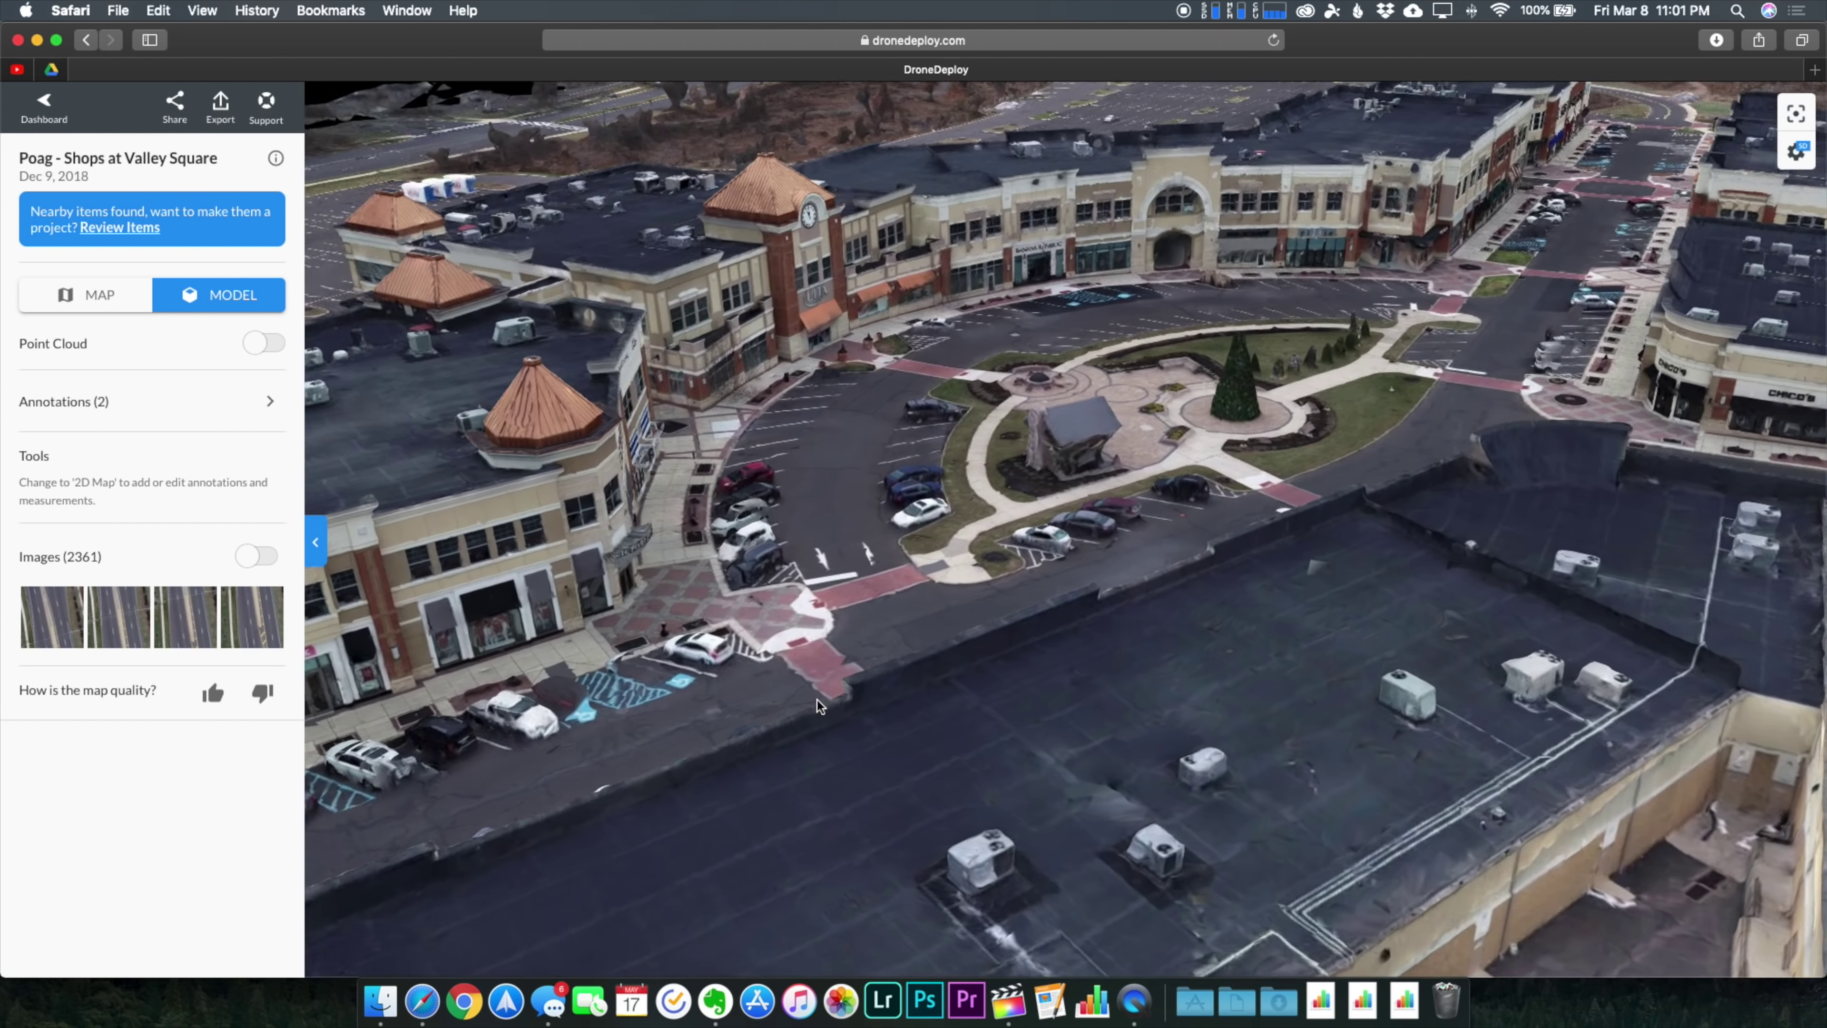
# Orbit and zoom the shopping centre from the ULTA clock tower over to the Fidelity building
pyautogui.scroll(5, 799, 676)
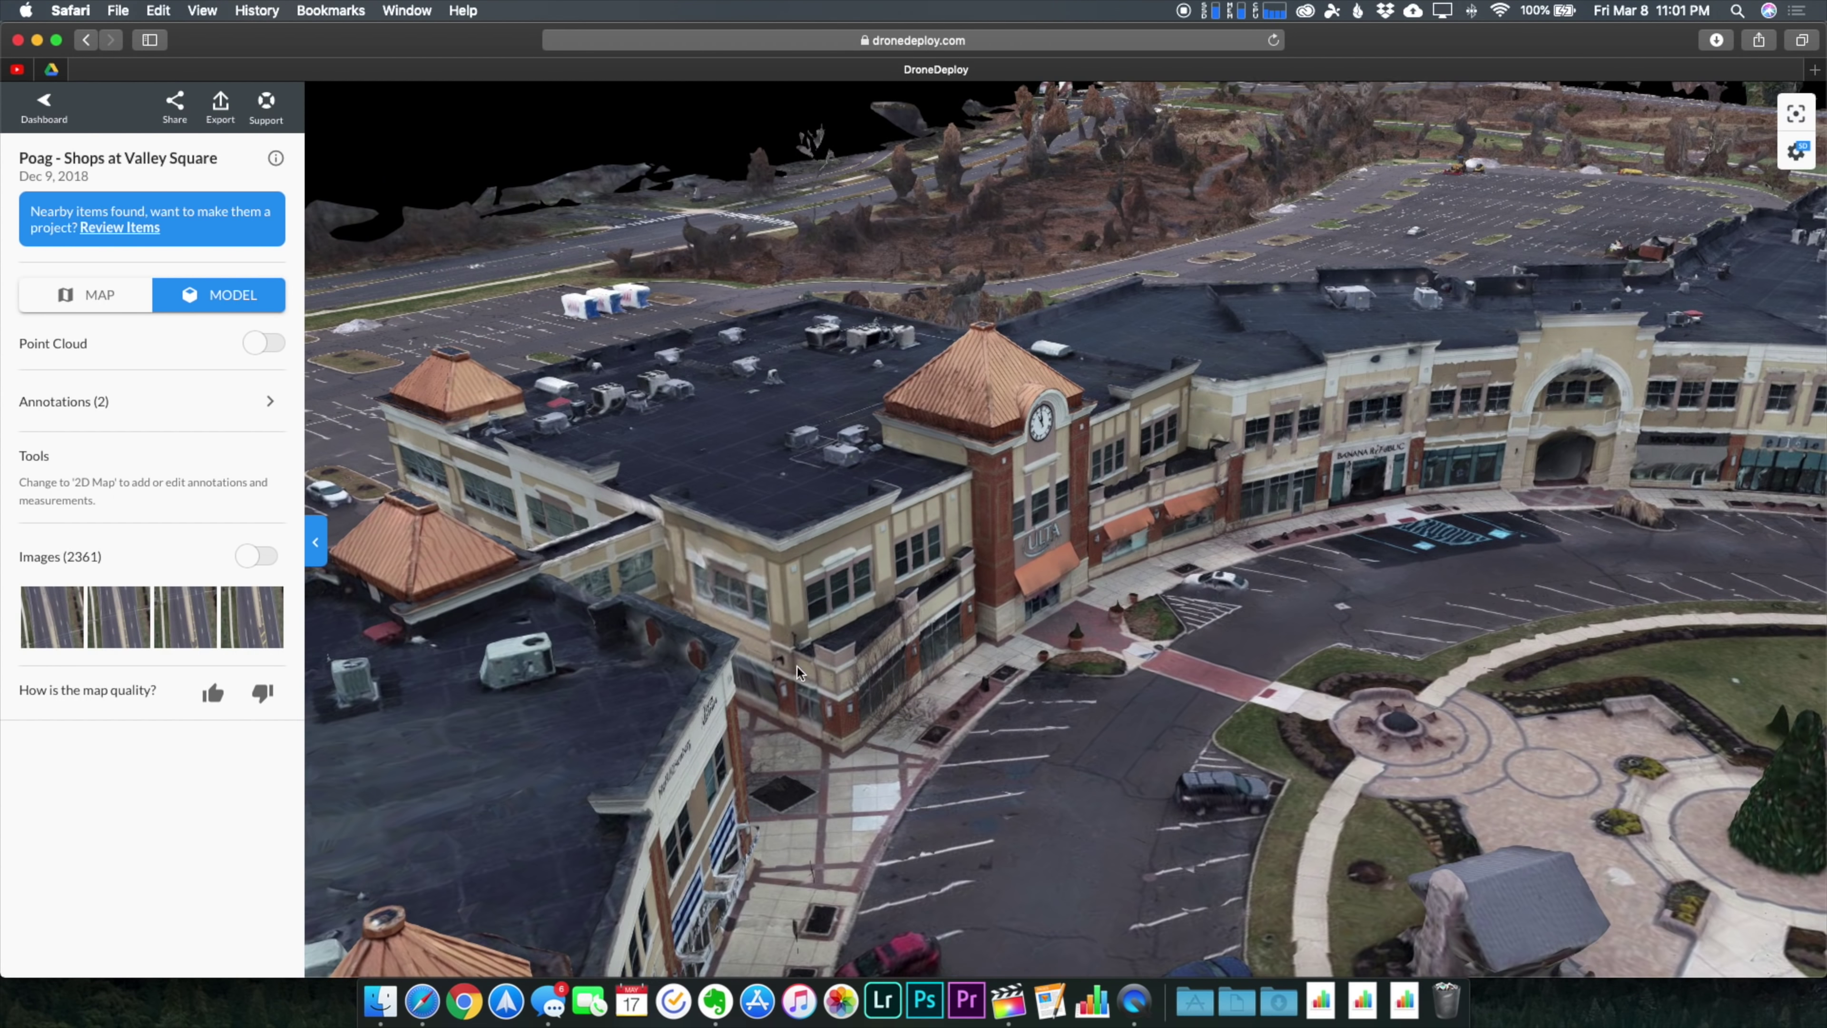
pyautogui.moveTo(1119, 670); pyautogui.dragTo(942, 256)
pyautogui.scroll(-5, 899, 674)
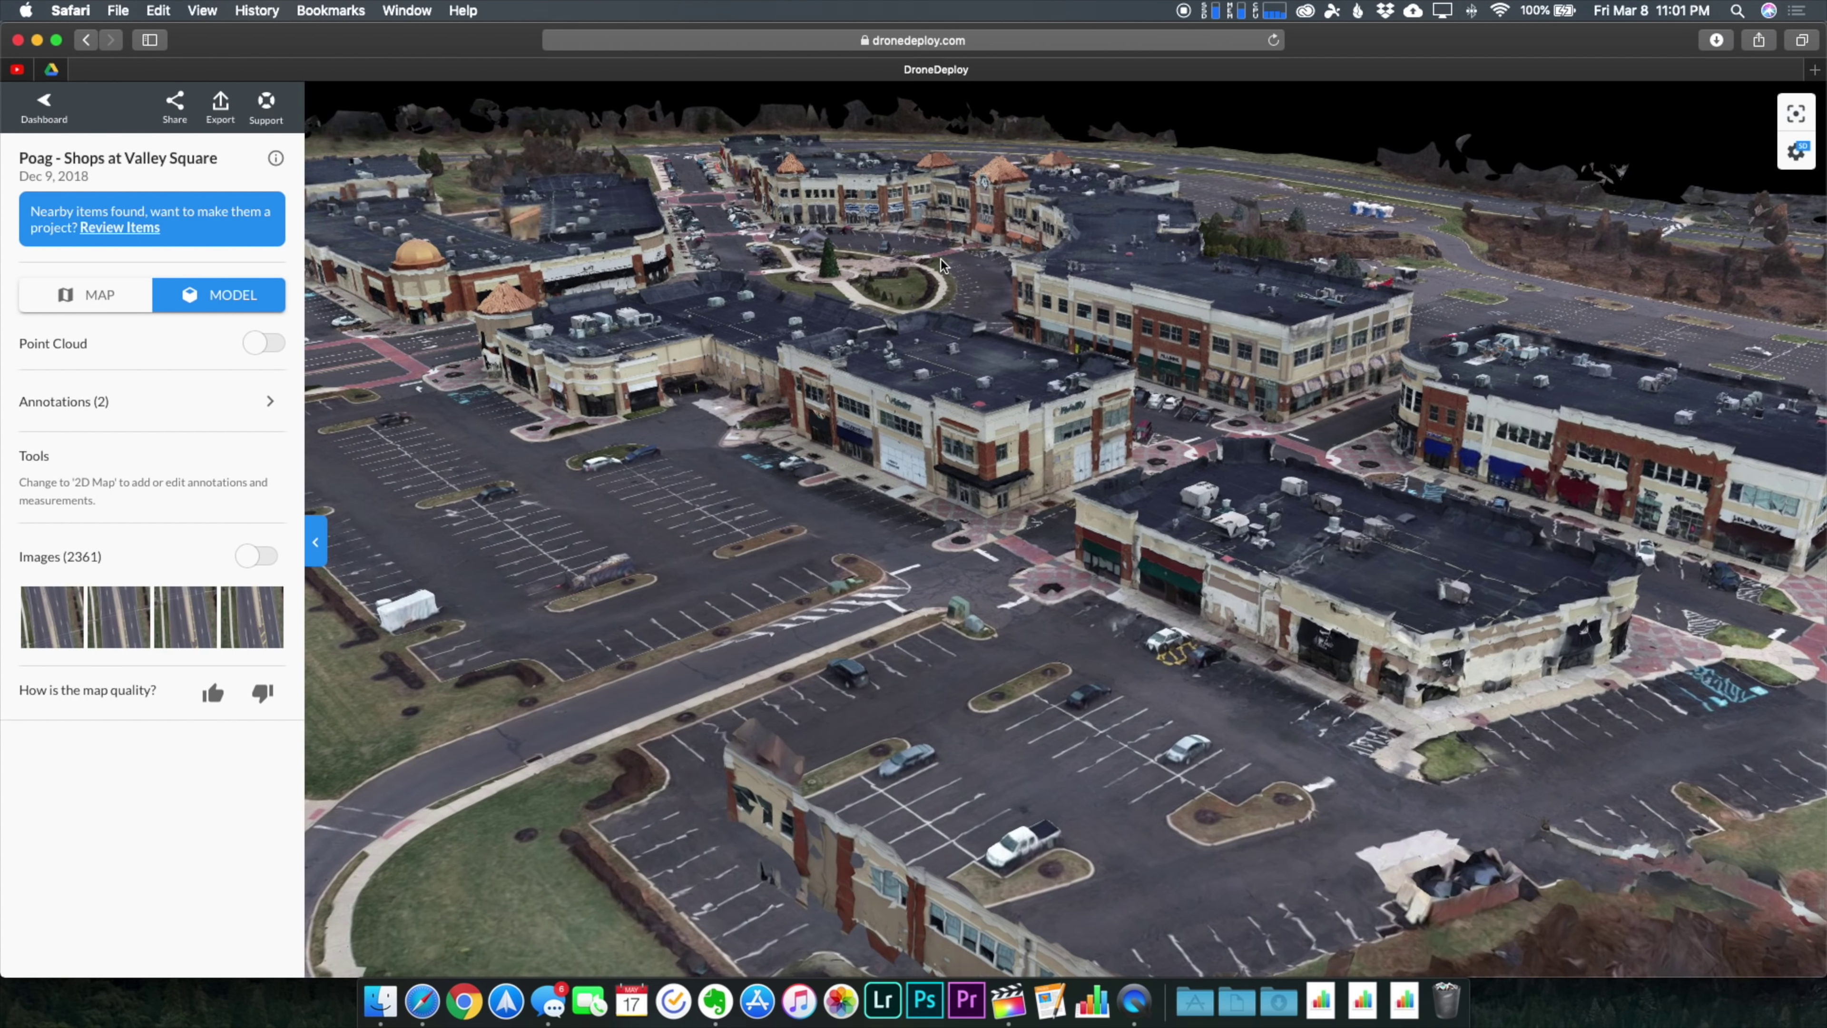
pyautogui.scroll(10, 1093, 336)
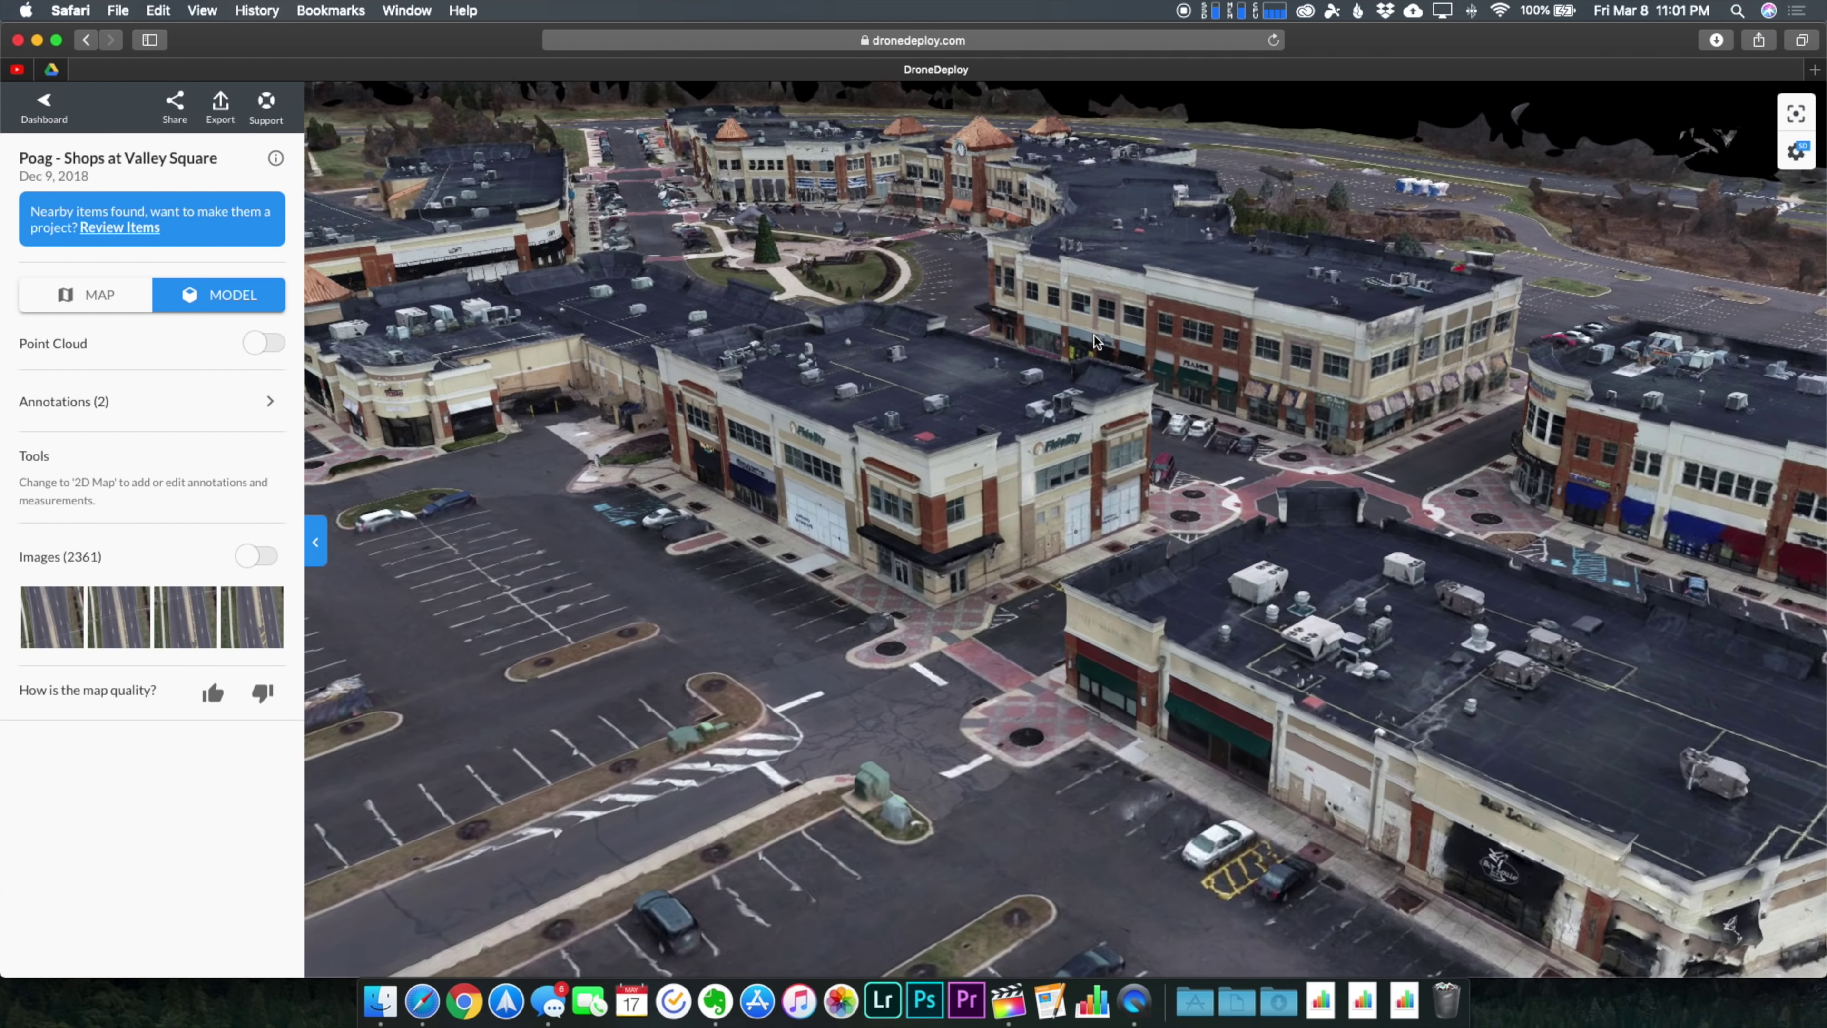
pyautogui.scroll(-5, 1101, 406)
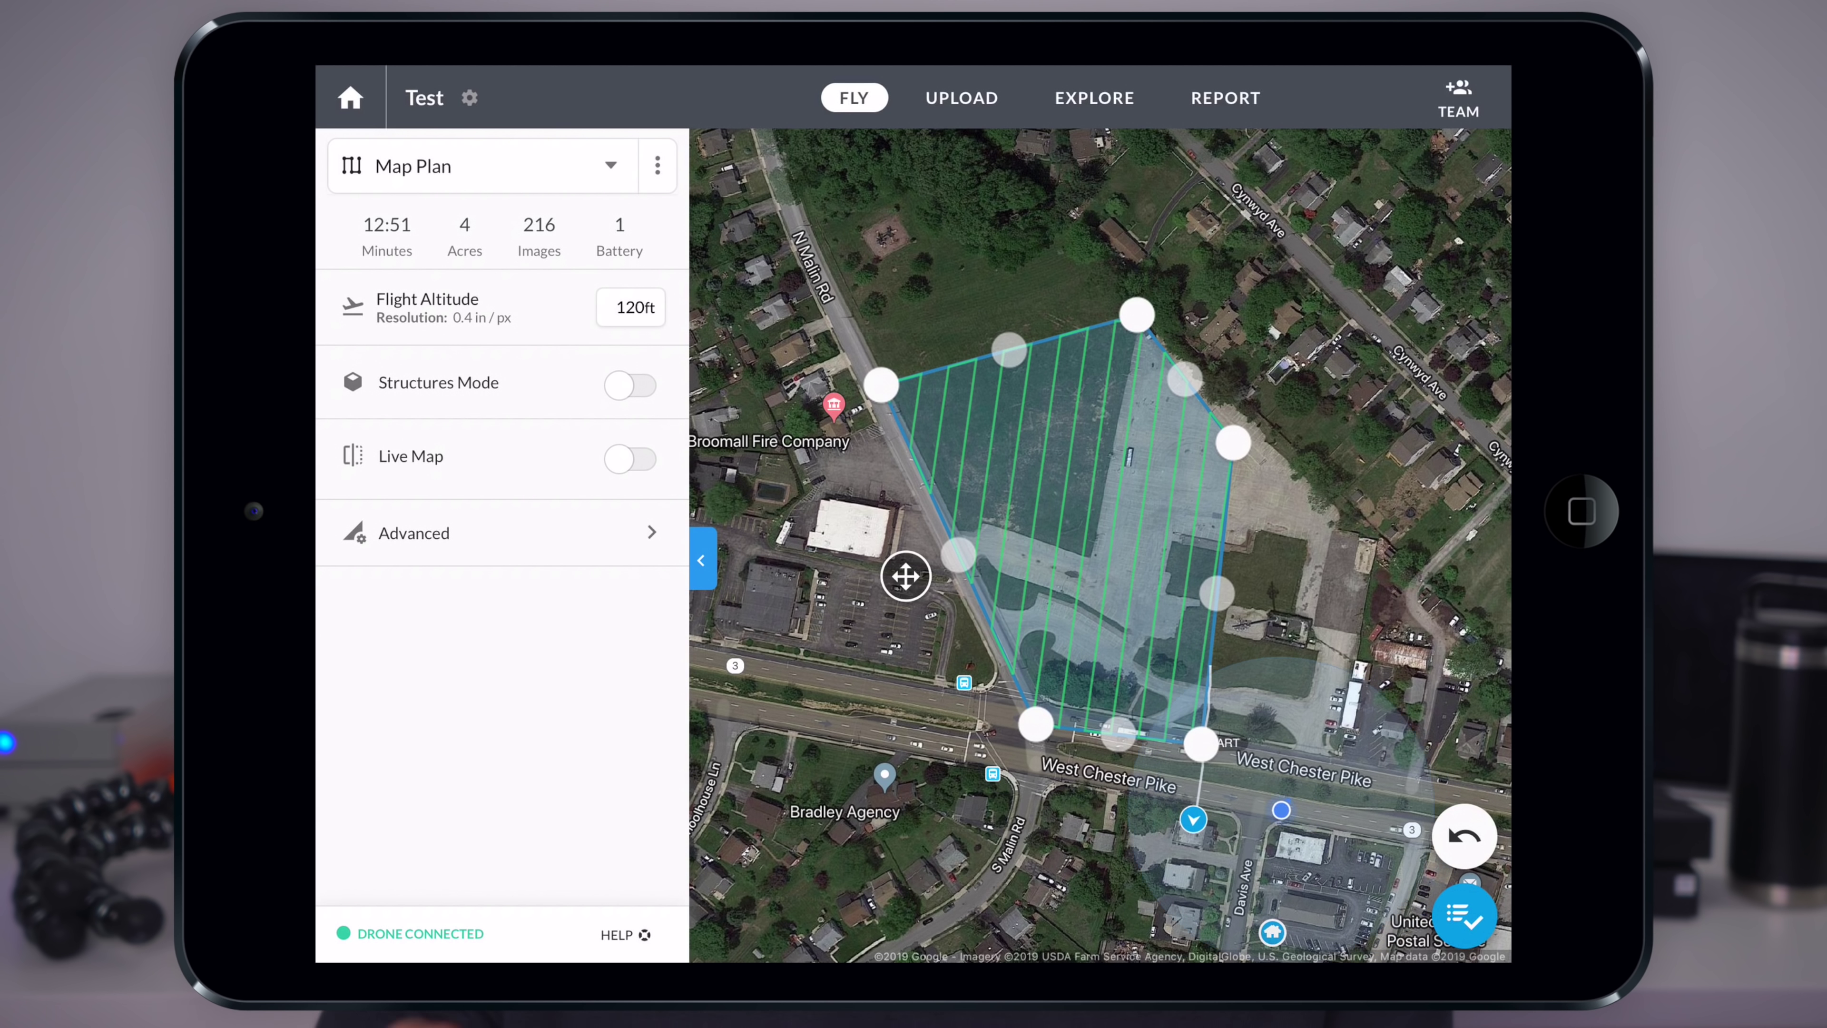
# Switch on Structures Mode so the Test plan needs 322 images, 16:36 and 2 batteries
pyautogui.click(629, 385)
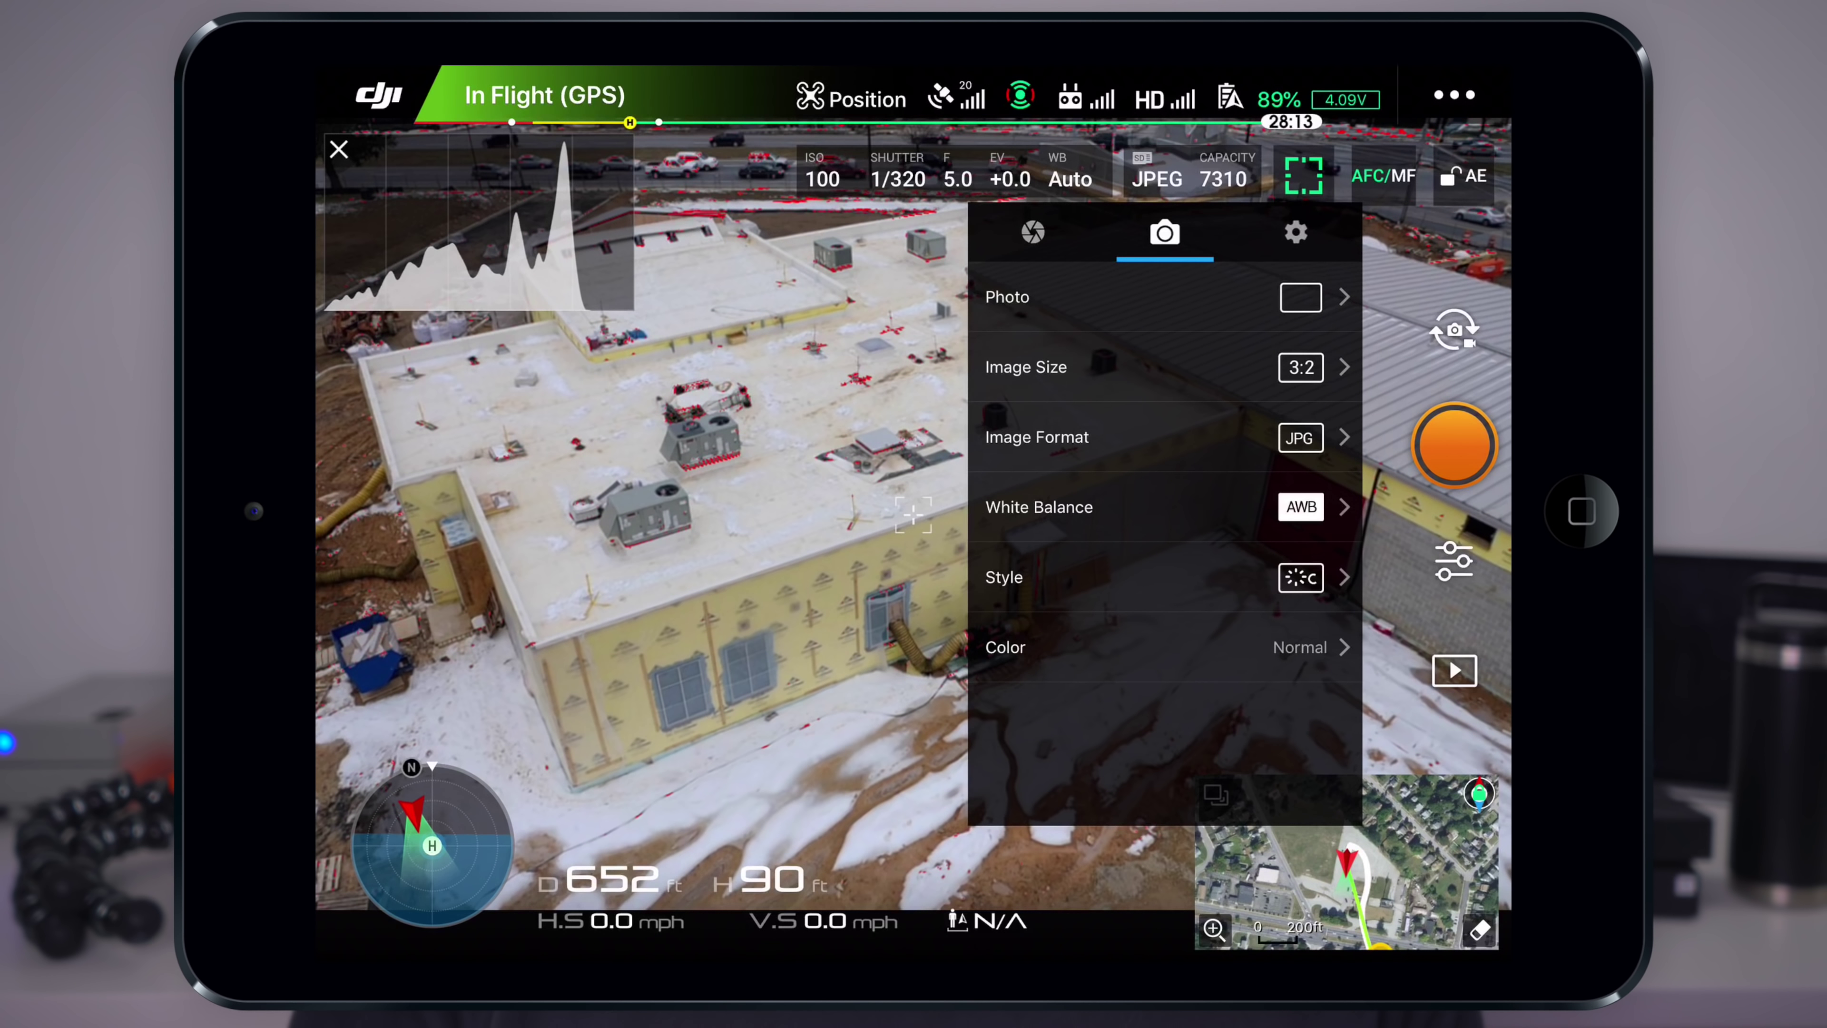
# Set the photo mode to a 2-second Timed Shot and take the timed photo
pyautogui.click(1151, 297)
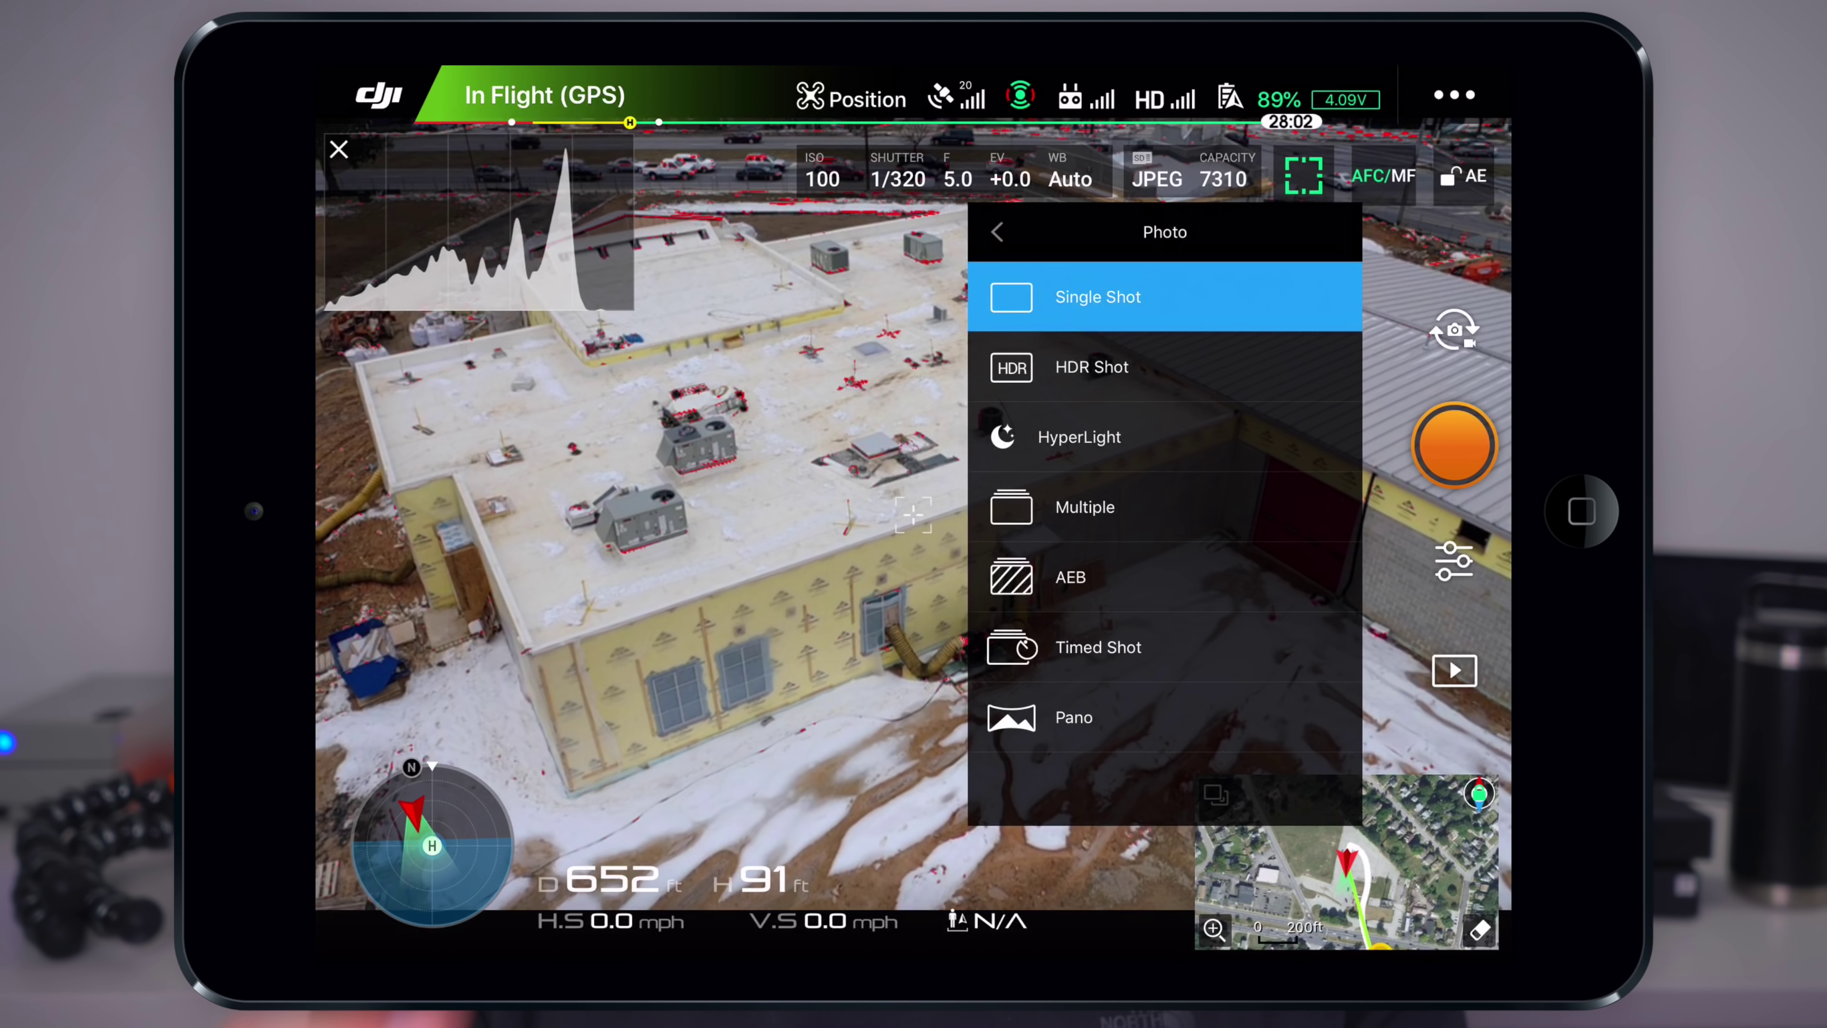
pyautogui.click(1098, 647)
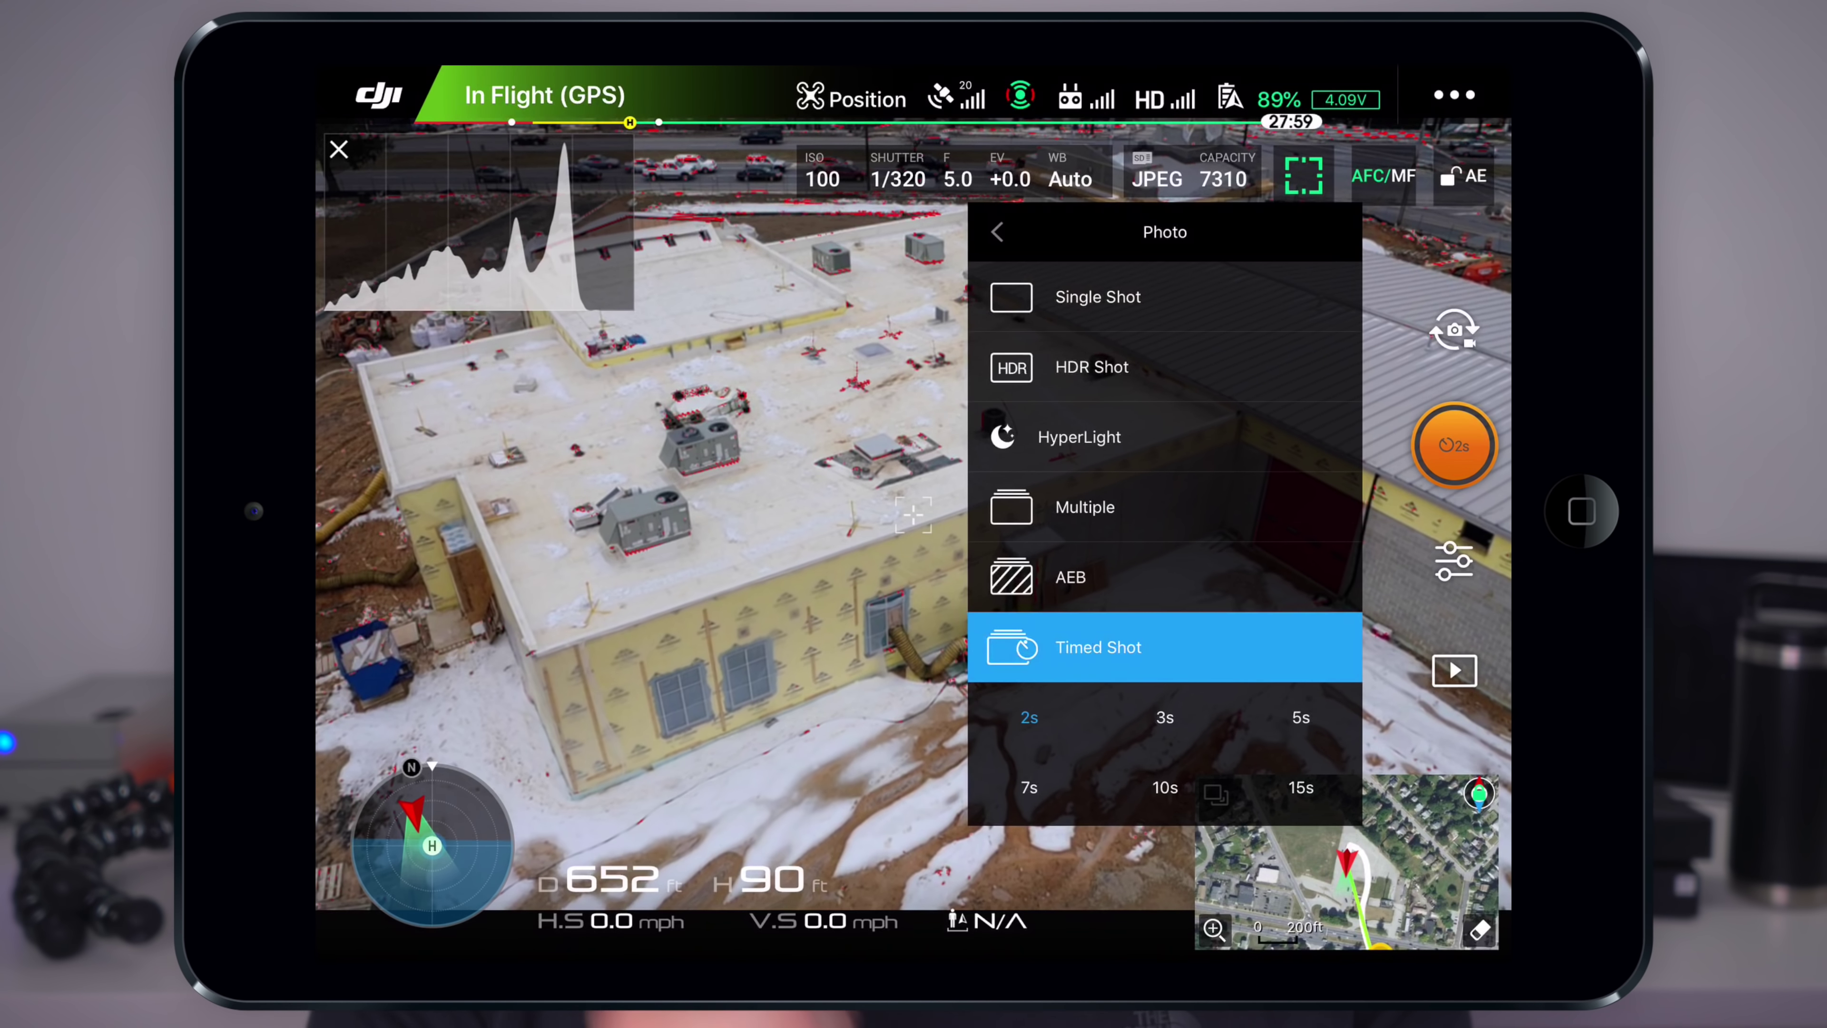
pyautogui.click(1453, 562)
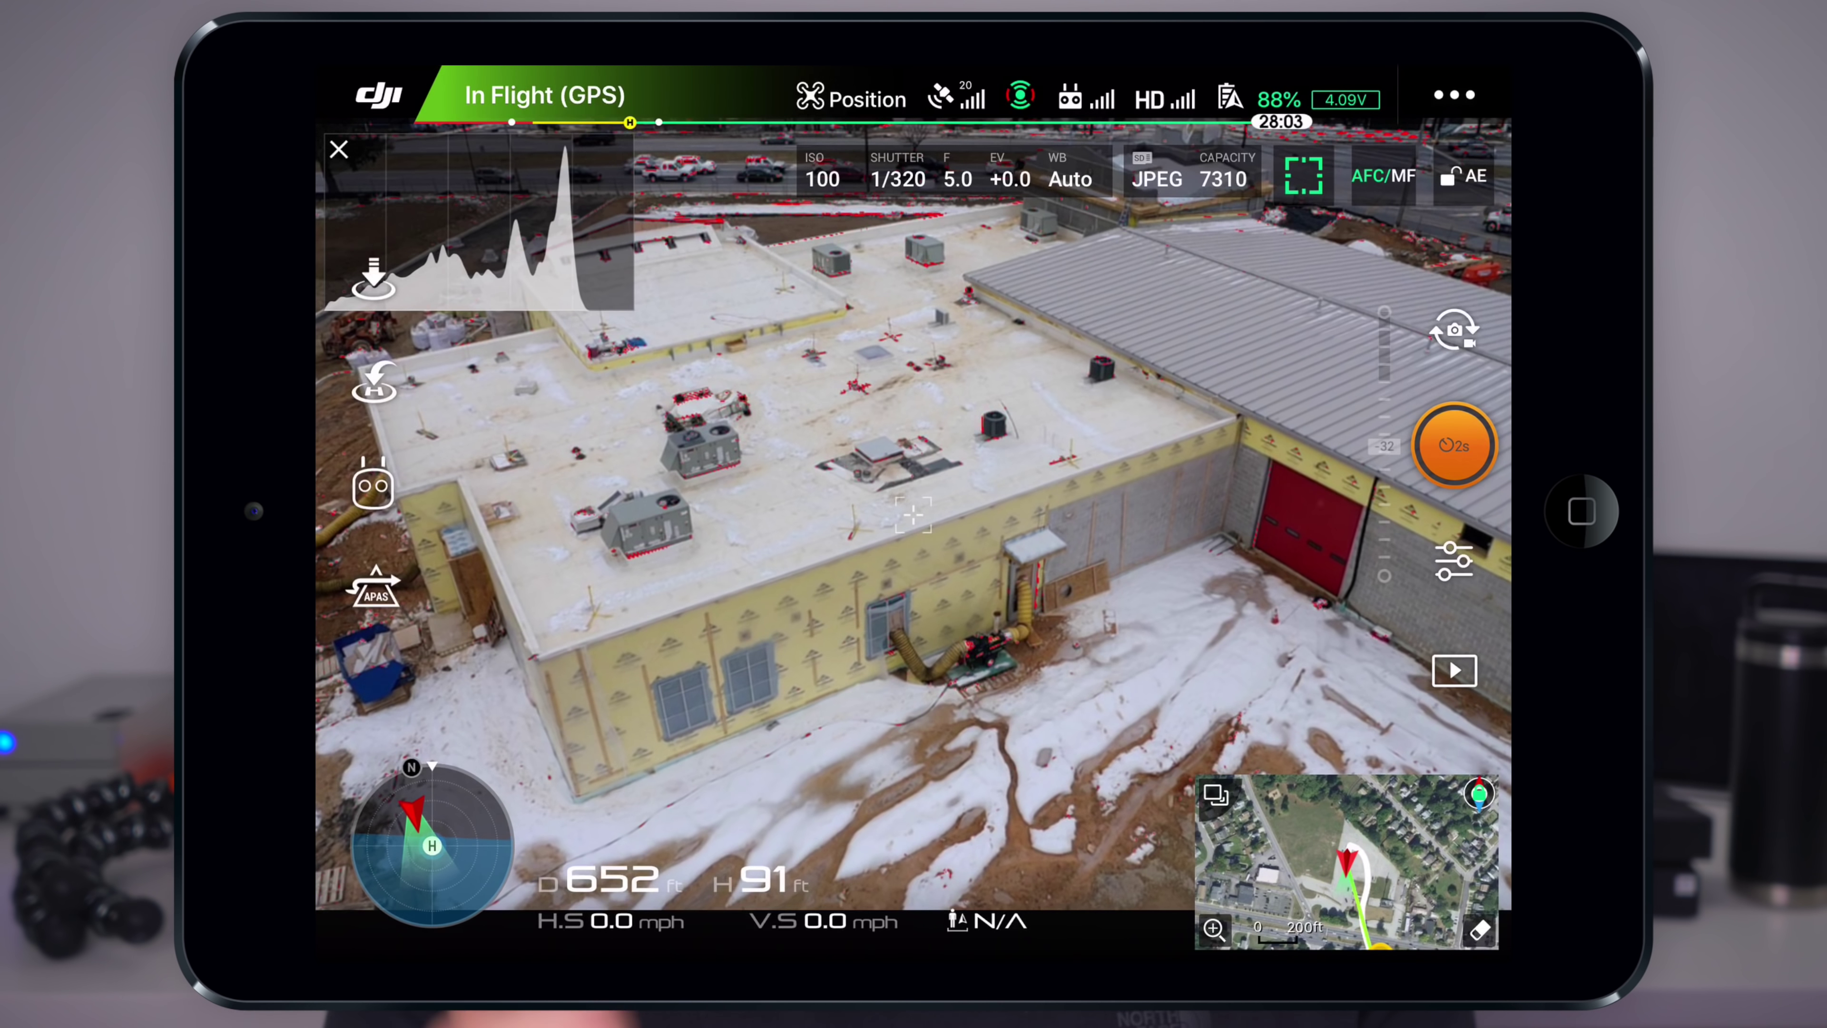
pyautogui.click(1454, 446)
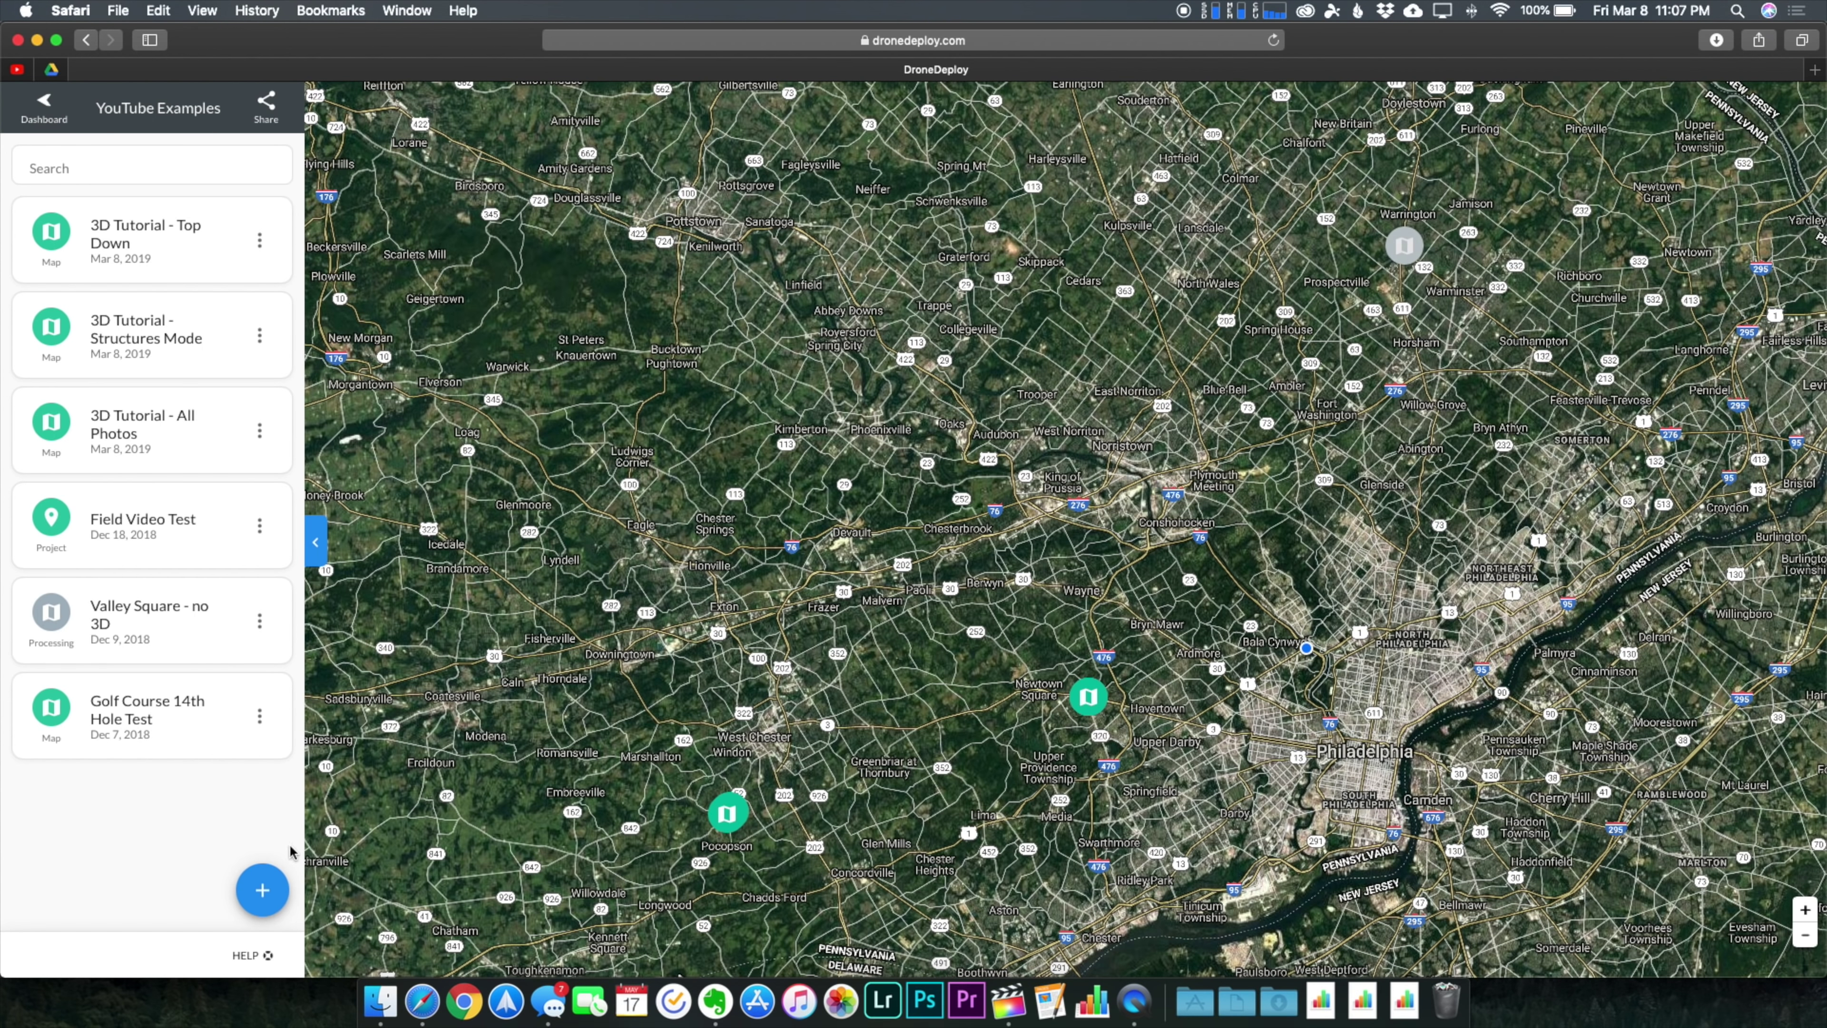
# Start a new image-upload map and name it 'Test'
pyautogui.moveTo(272, 908)
pyautogui.click(274, 834)
pyautogui.press('super+a')
pyautogui.write('Test')
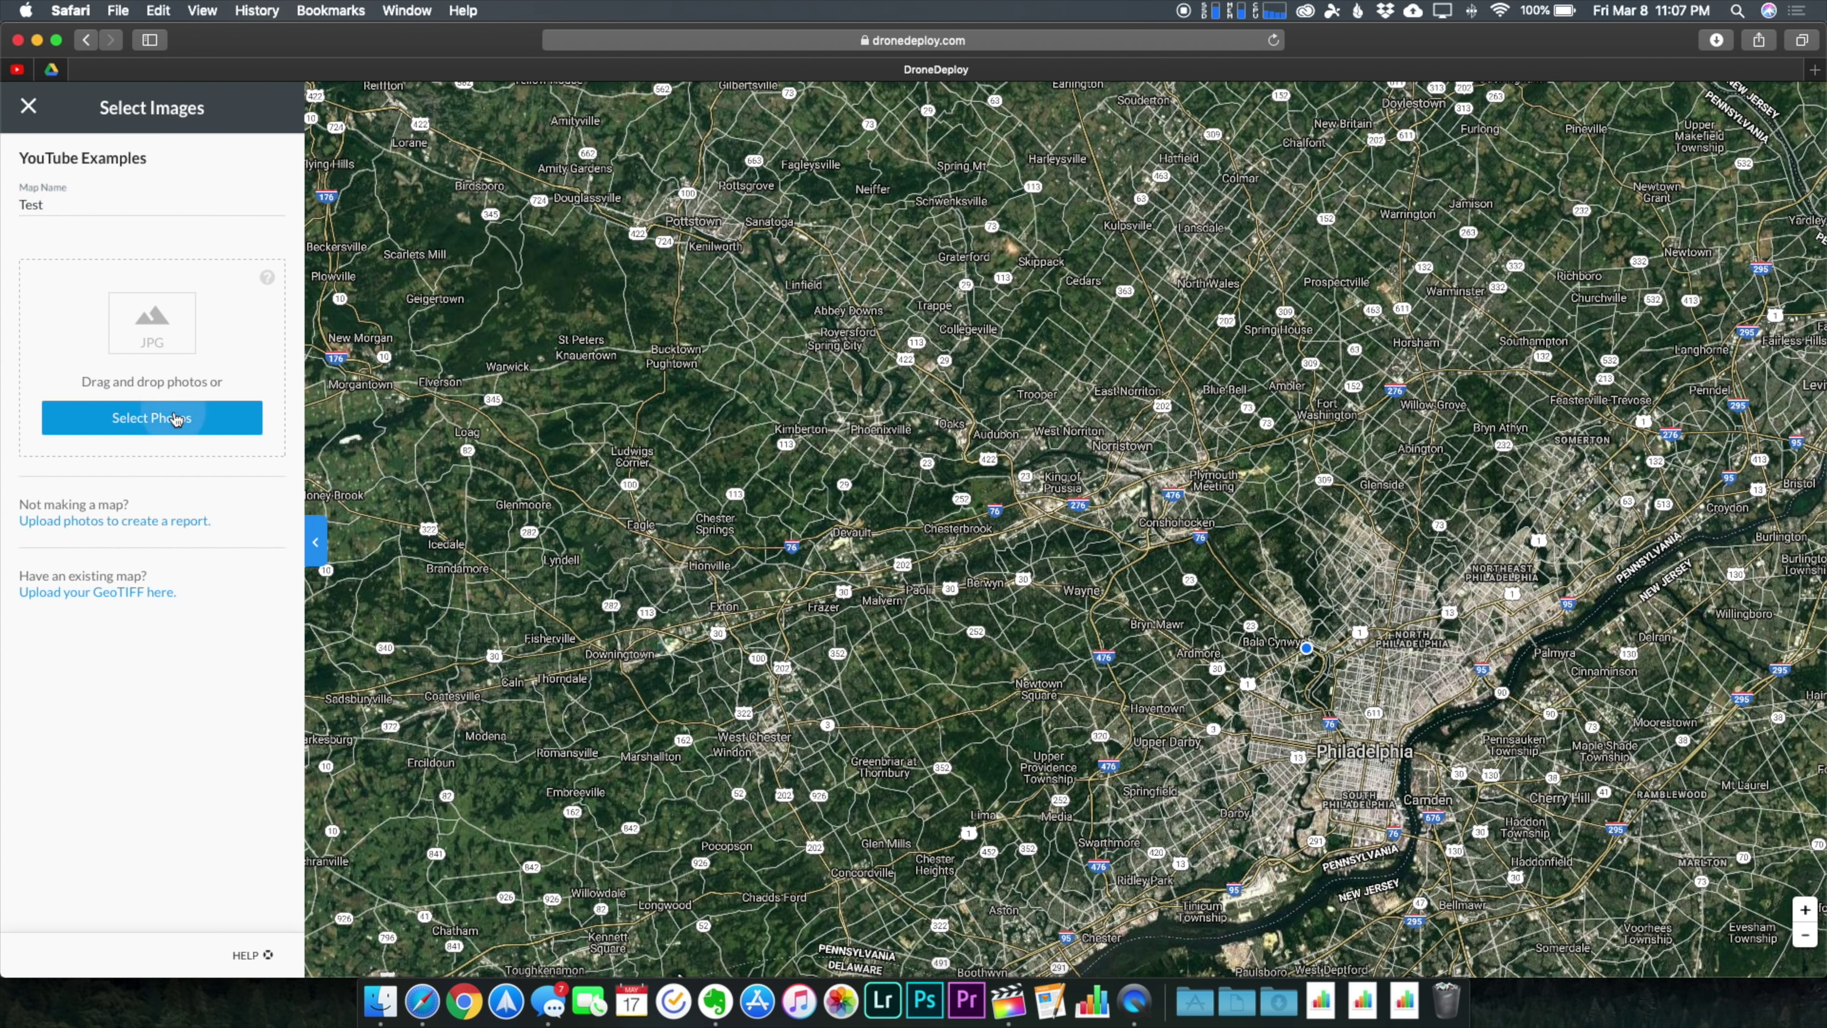
# Select all photos in the 100MEDIA folder for upload
pyautogui.click(177, 418)
pyautogui.click(659, 370)
pyautogui.press('super+a')
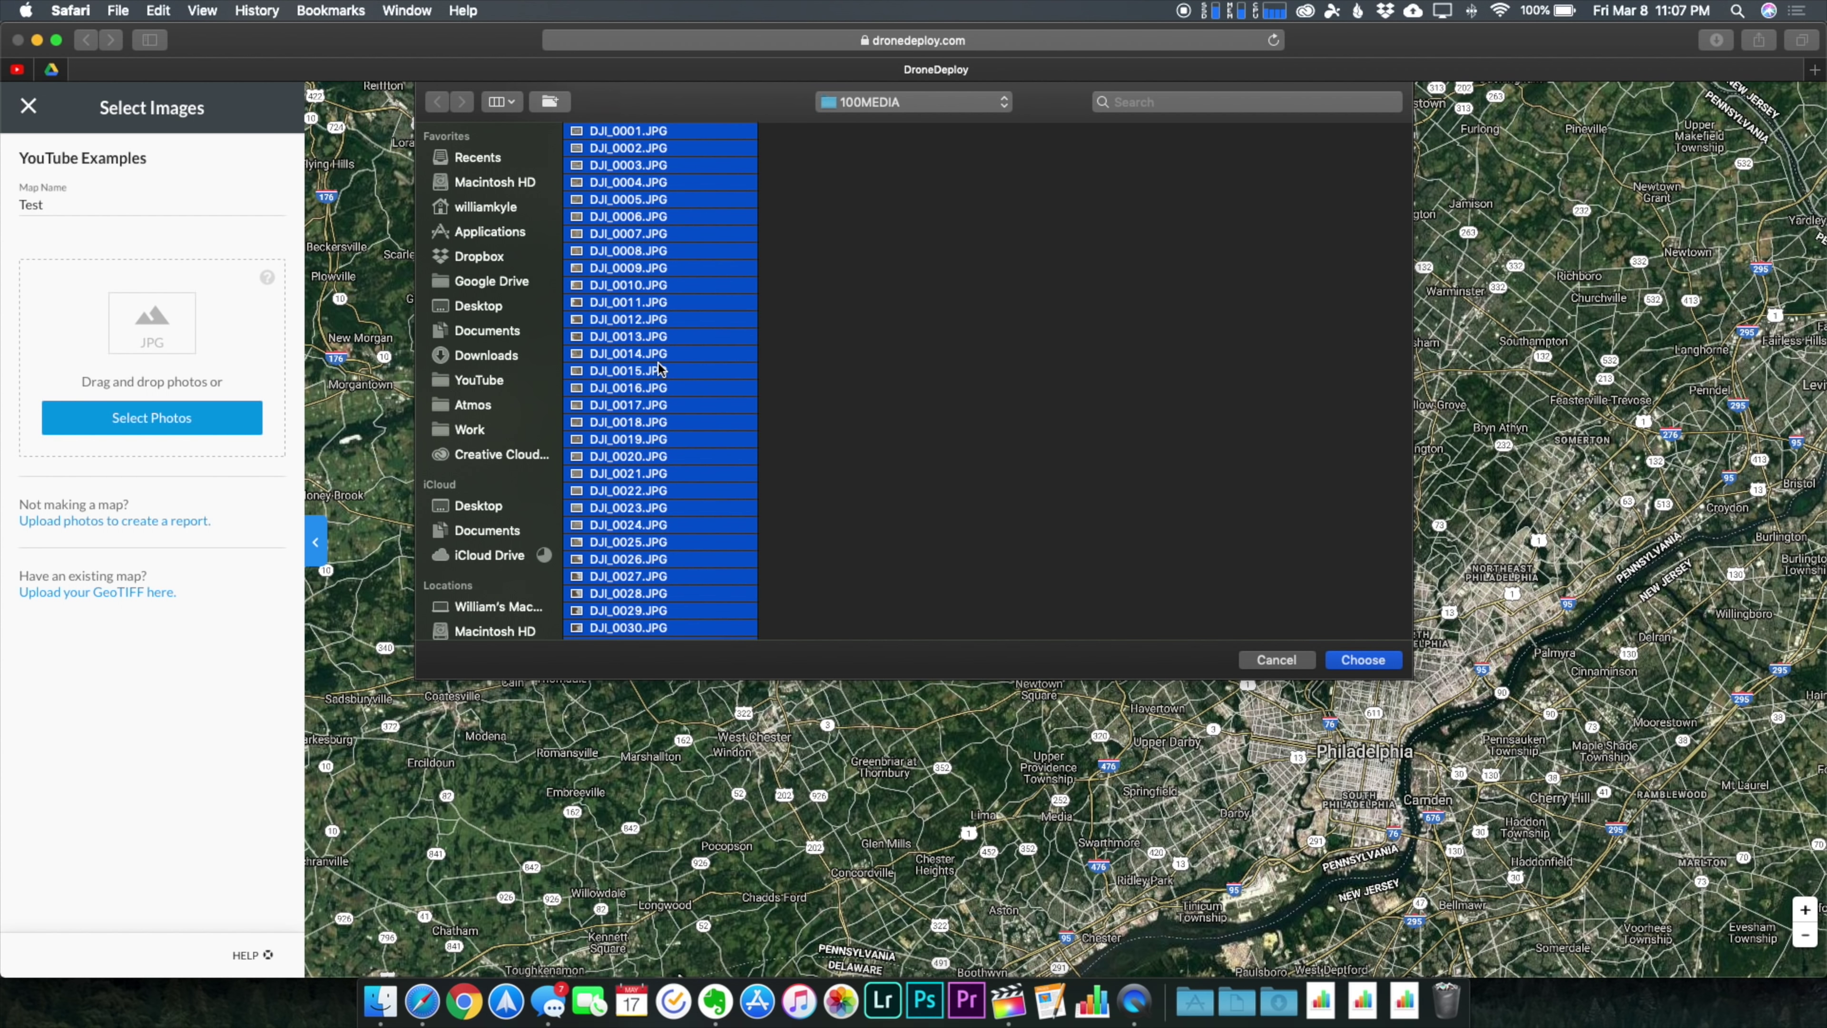
pyautogui.press('Return')
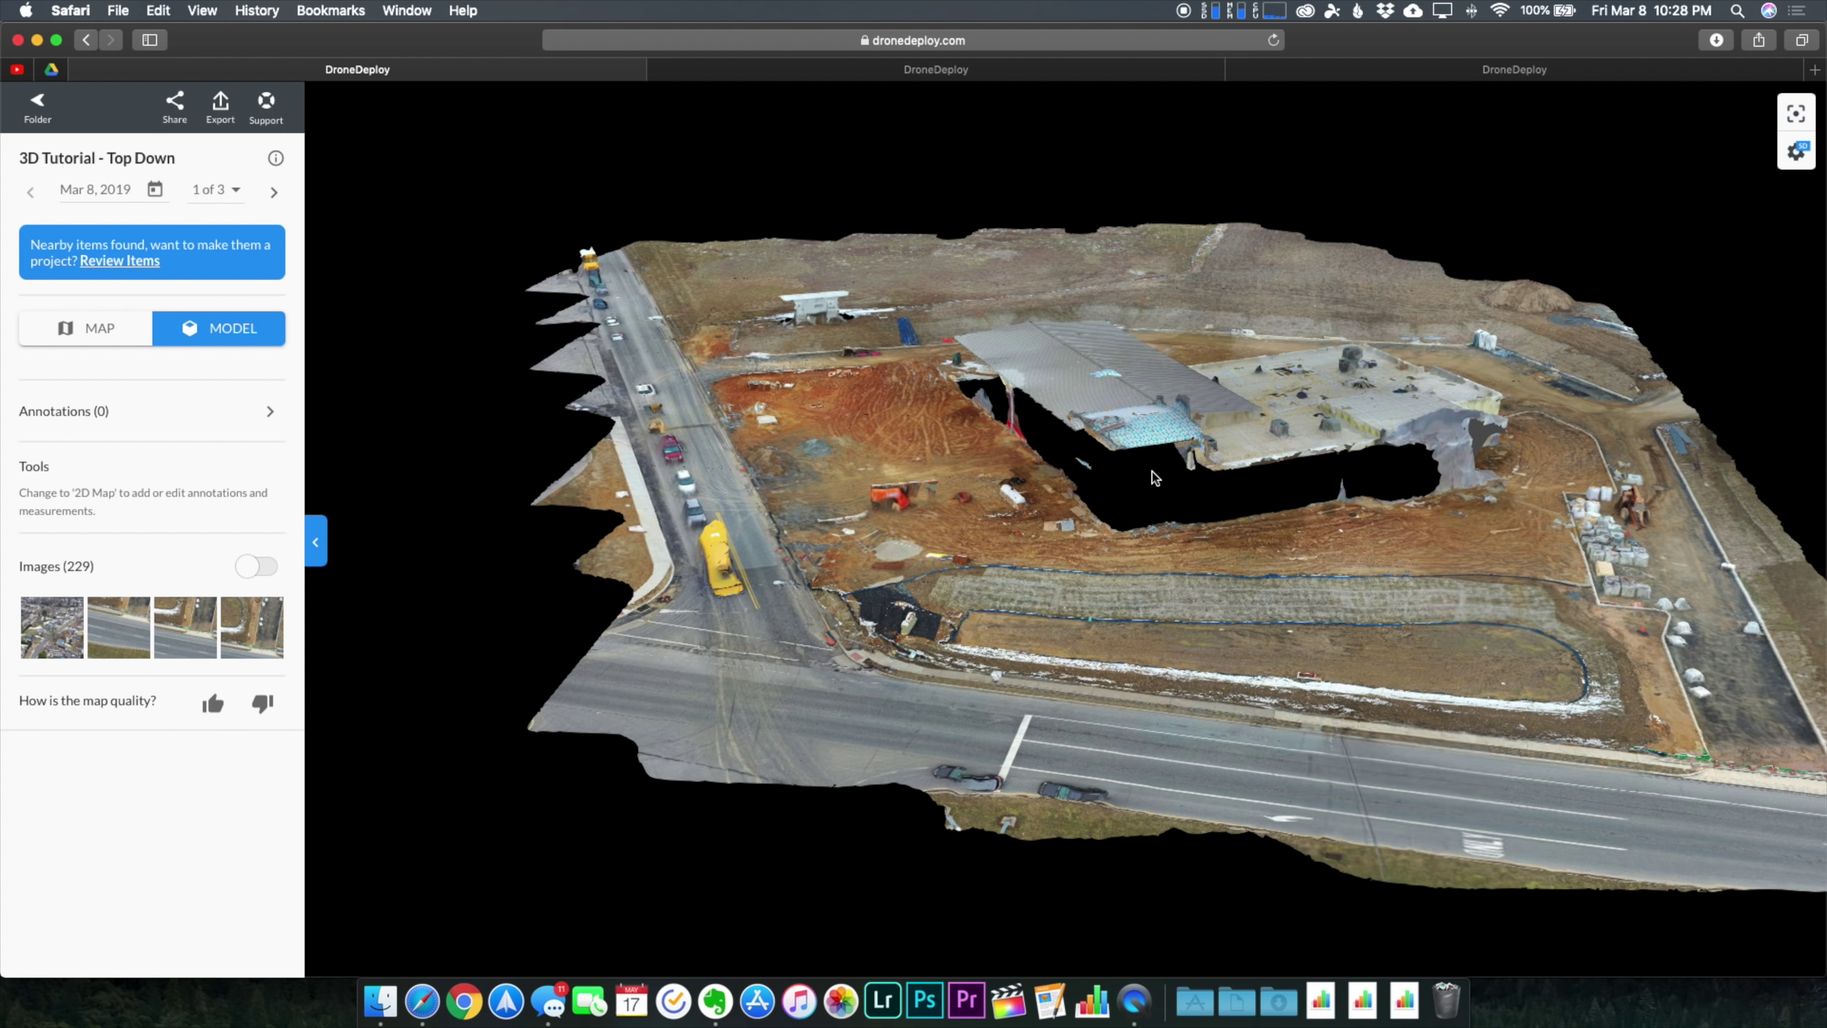
# Orbit the Top Down model through wide, low and high oblique views, then switch to Structures Mode model
pyautogui.scroll(10, 983, 480)
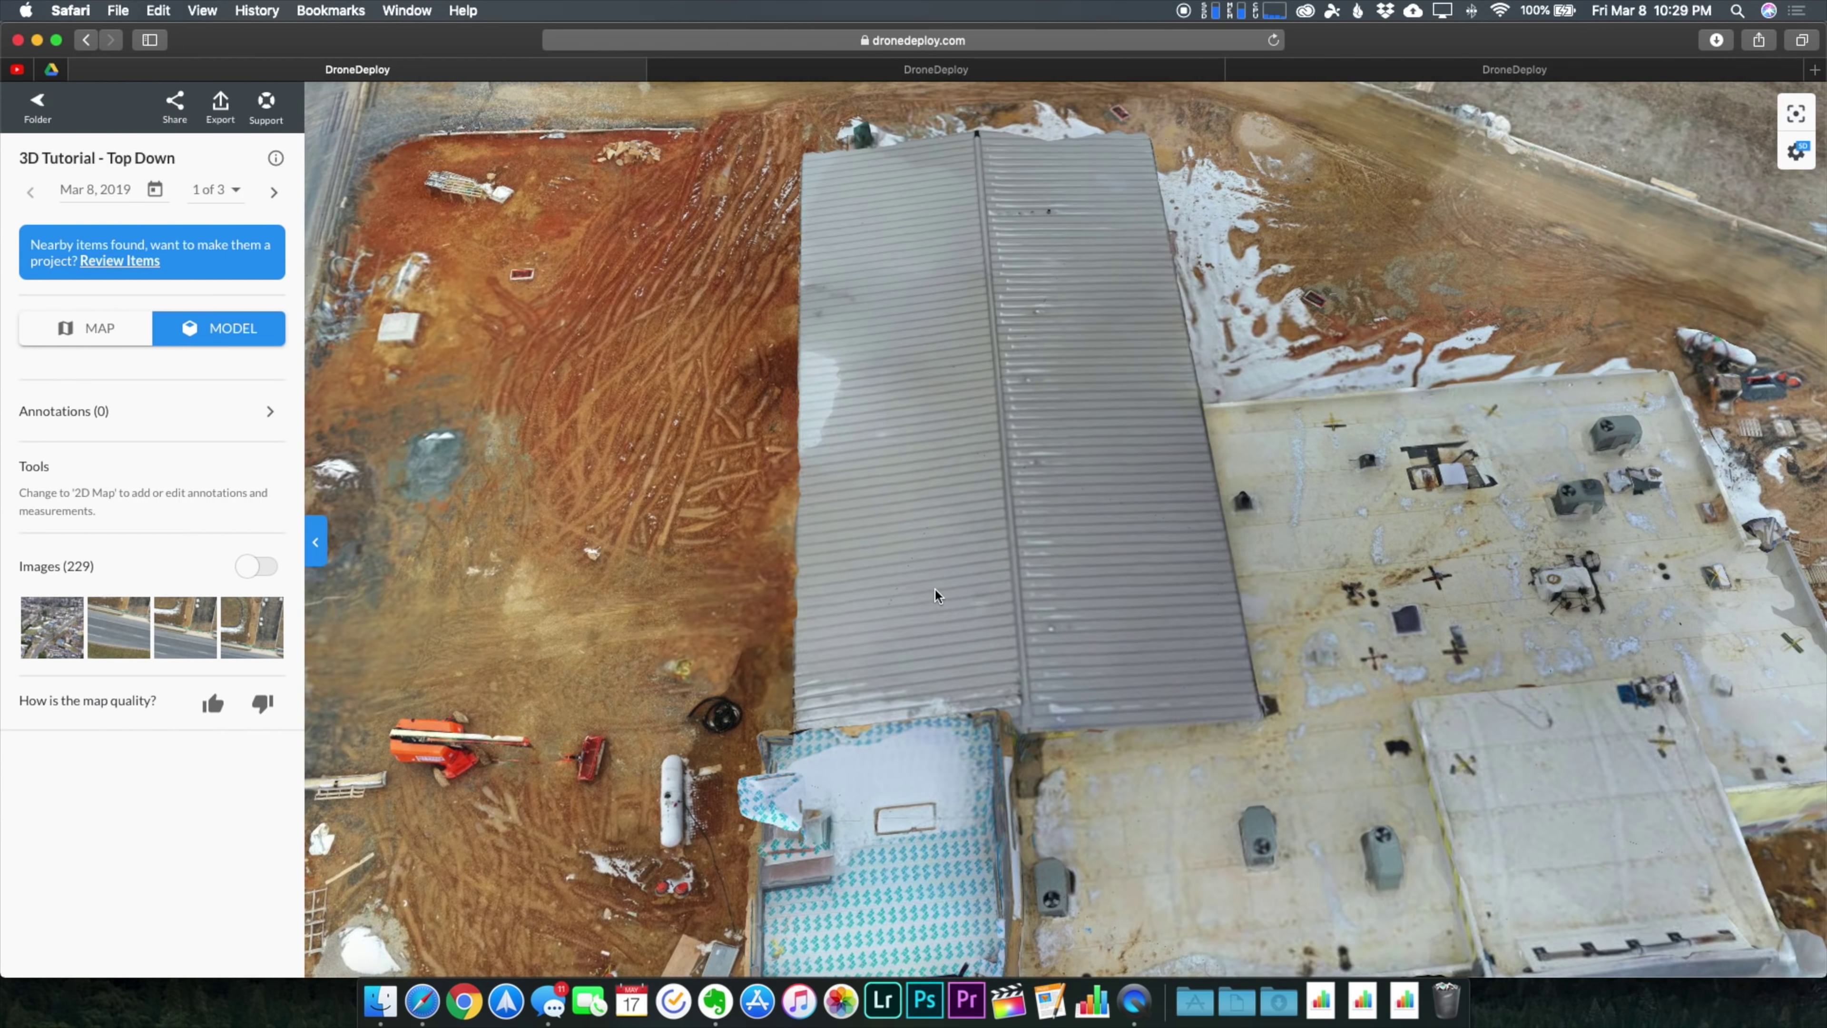
pyautogui.moveTo(935, 594); pyautogui.dragTo(985, 760)
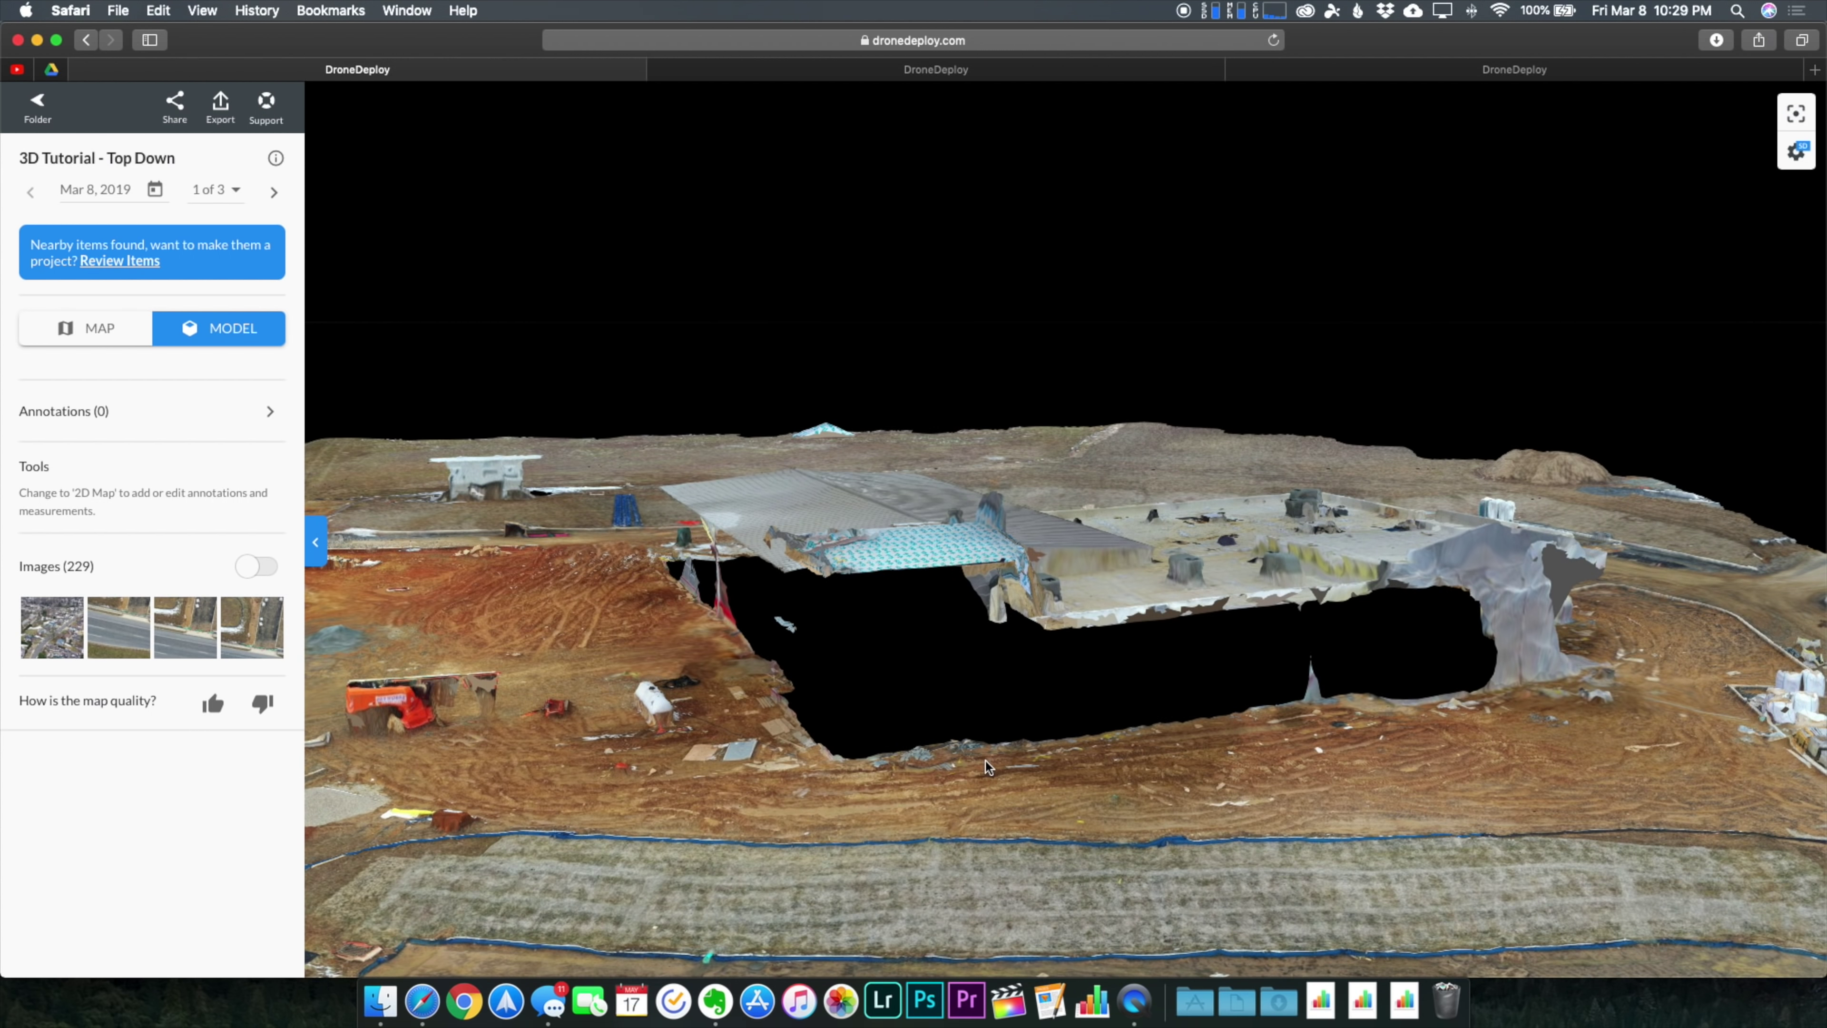
pyautogui.moveTo(1201, 763); pyautogui.dragTo(1273, 677)
pyautogui.moveTo(1189, 725); pyautogui.dragTo(1144, 743)
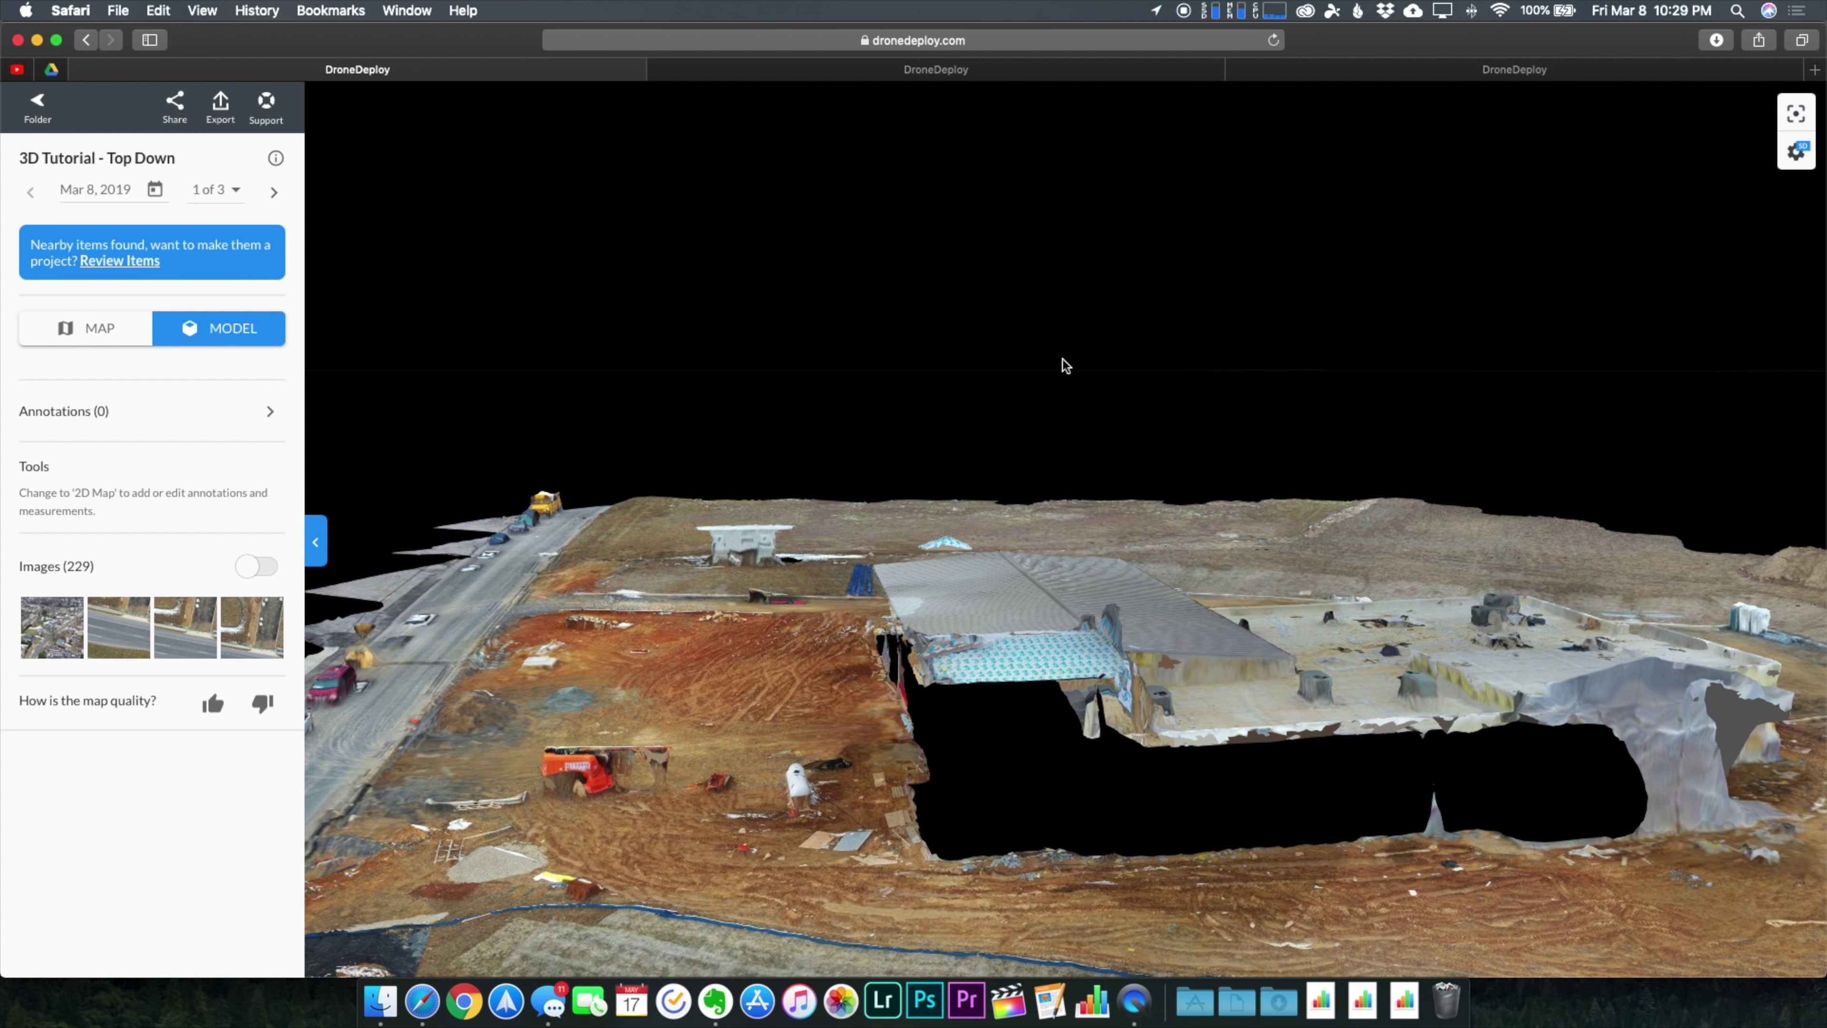
pyautogui.click(1033, 75)
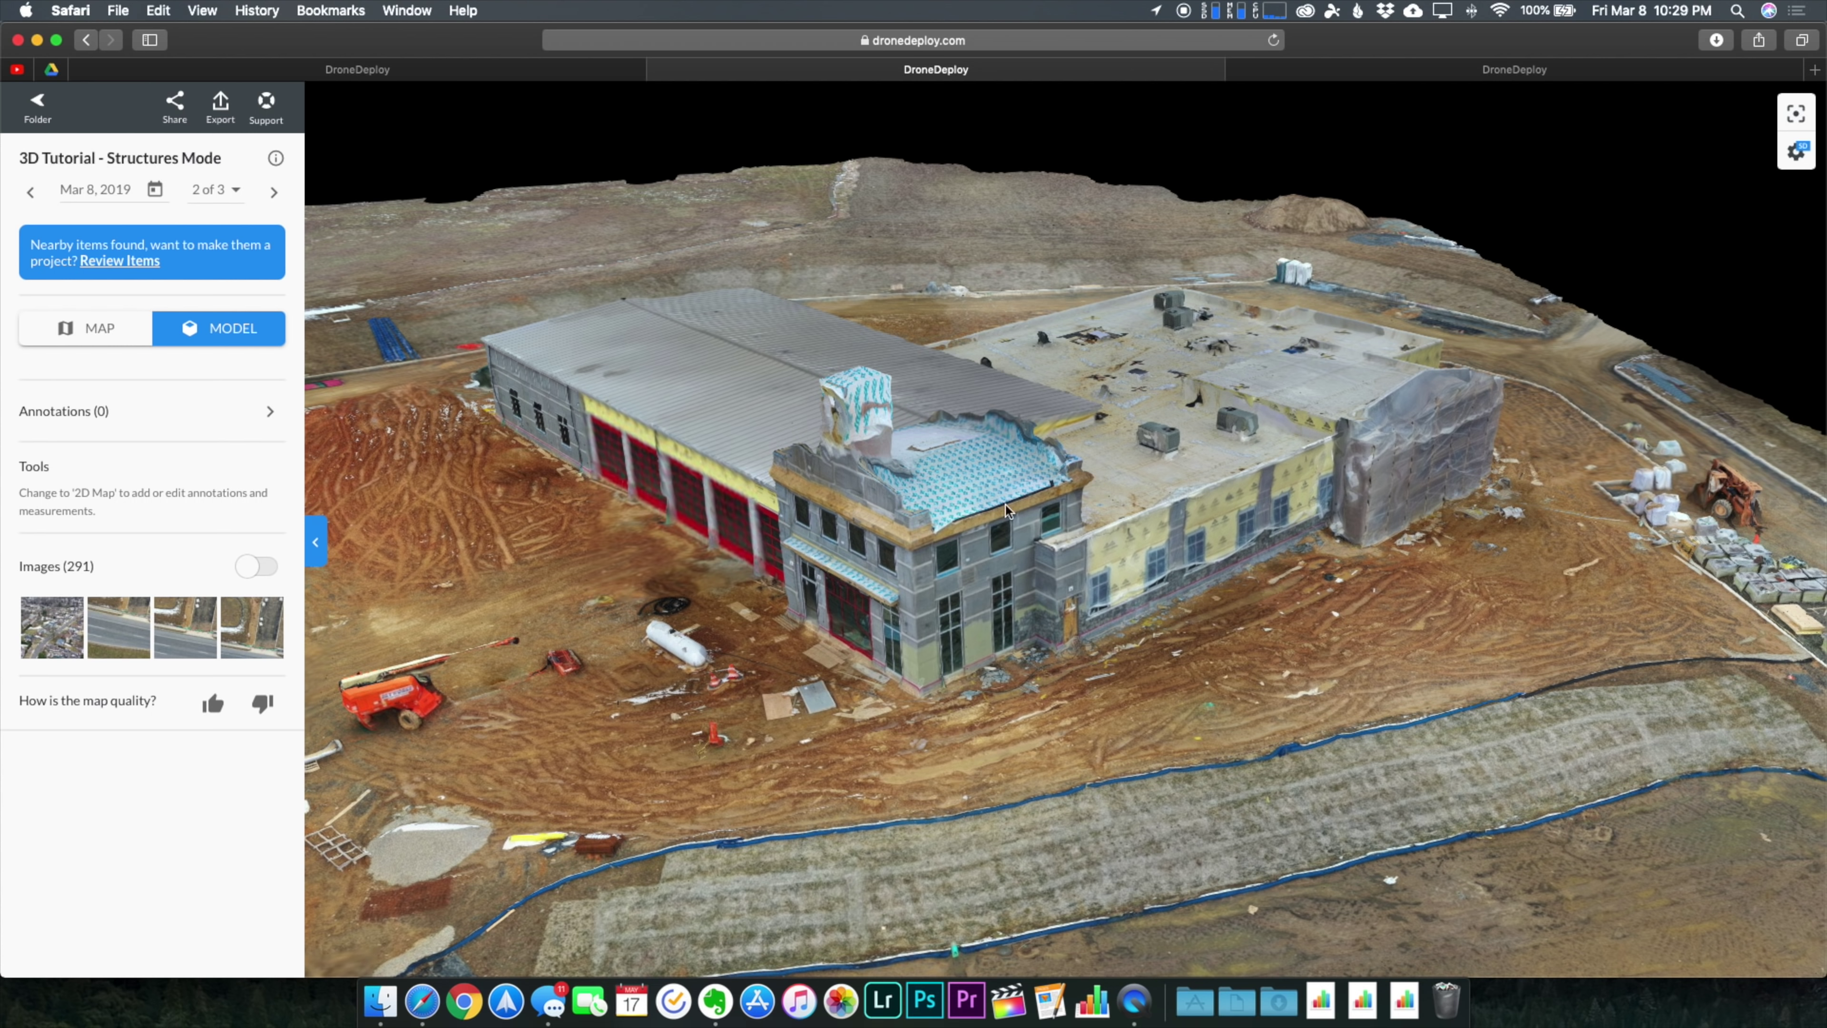
# Orbit and zoom the Structures Mode building around its facade and tower entrance
pyautogui.moveTo(966, 556); pyautogui.dragTo(865, 479)
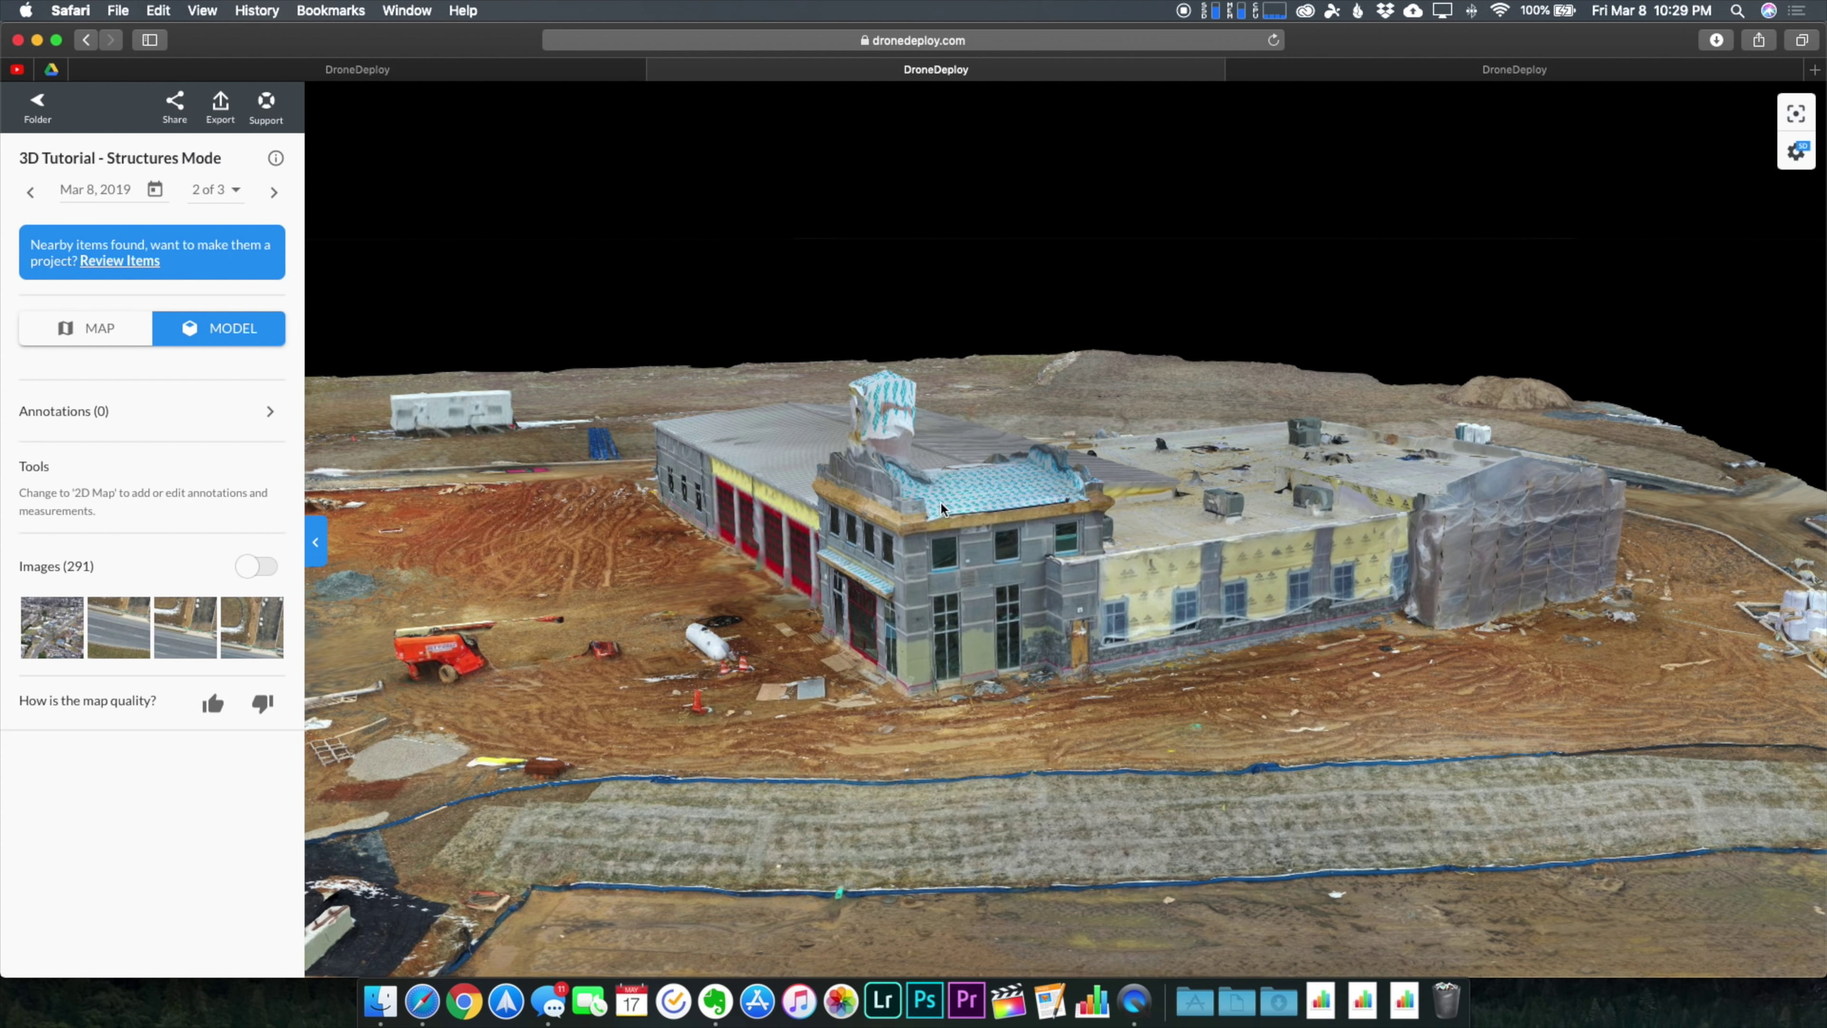
pyautogui.moveTo(941, 502); pyautogui.dragTo(852, 561)
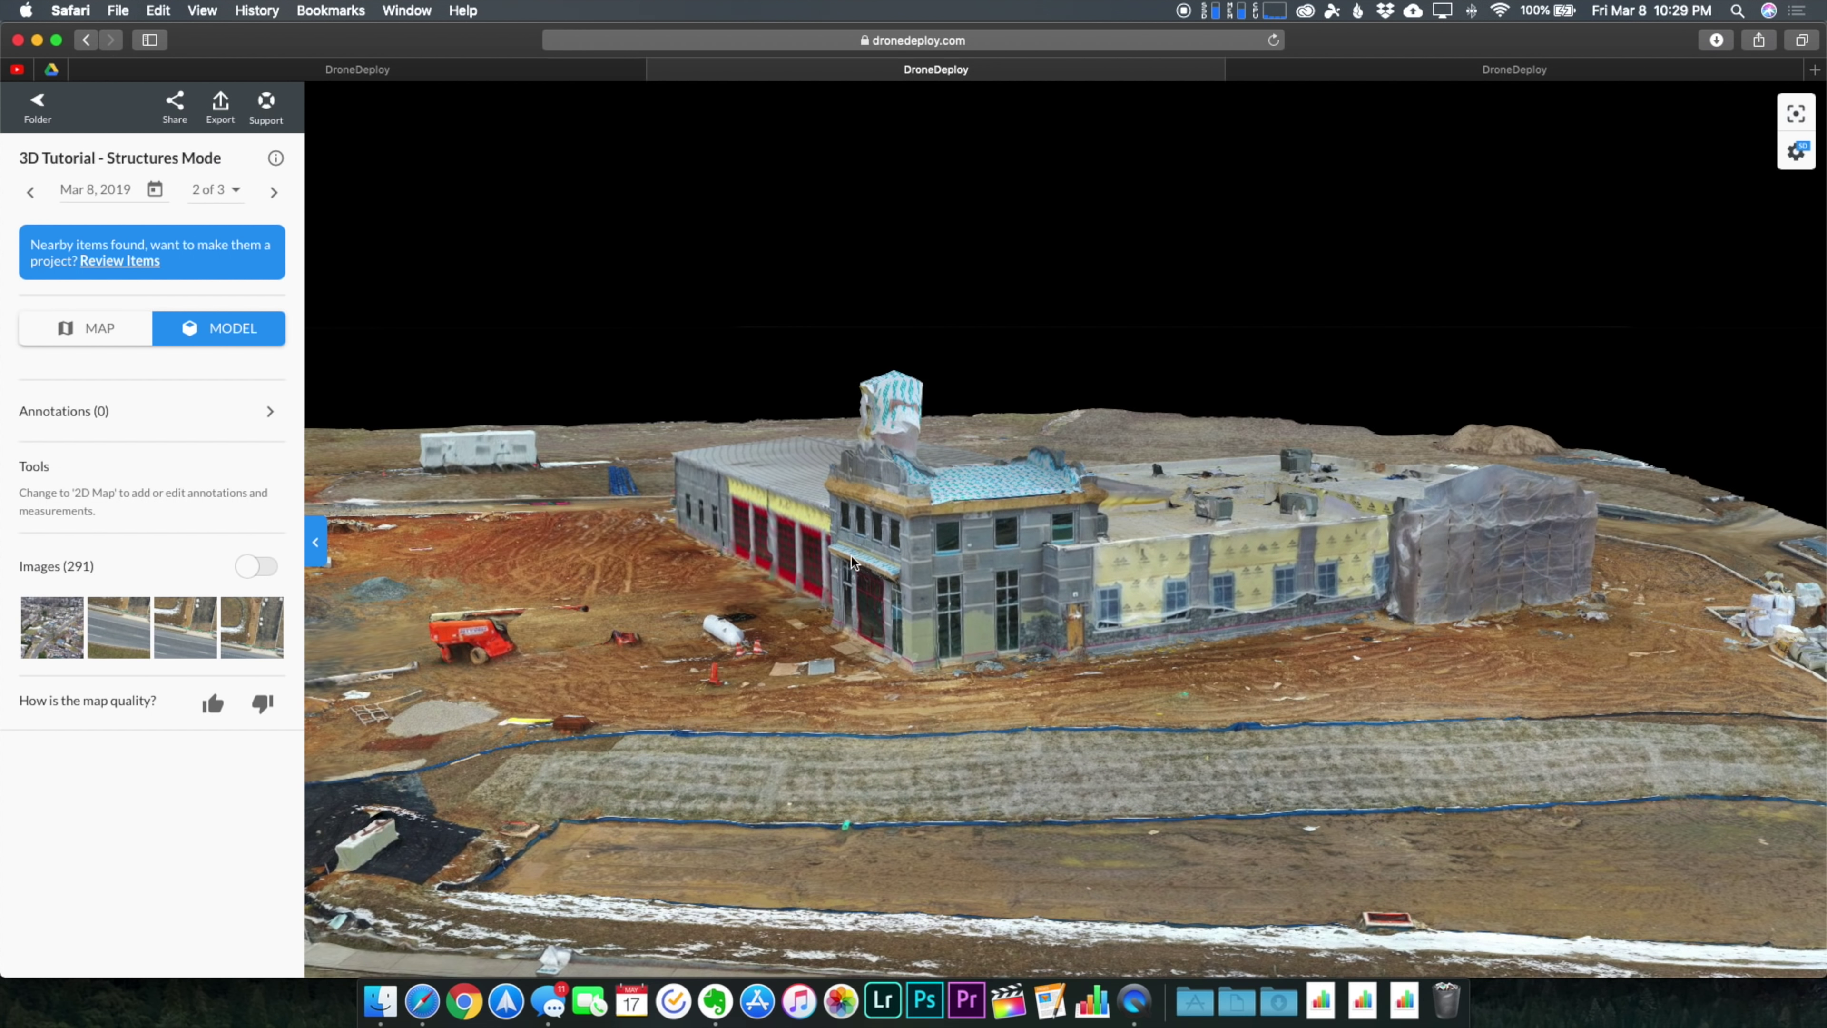
pyautogui.scroll(8, 1029, 717)
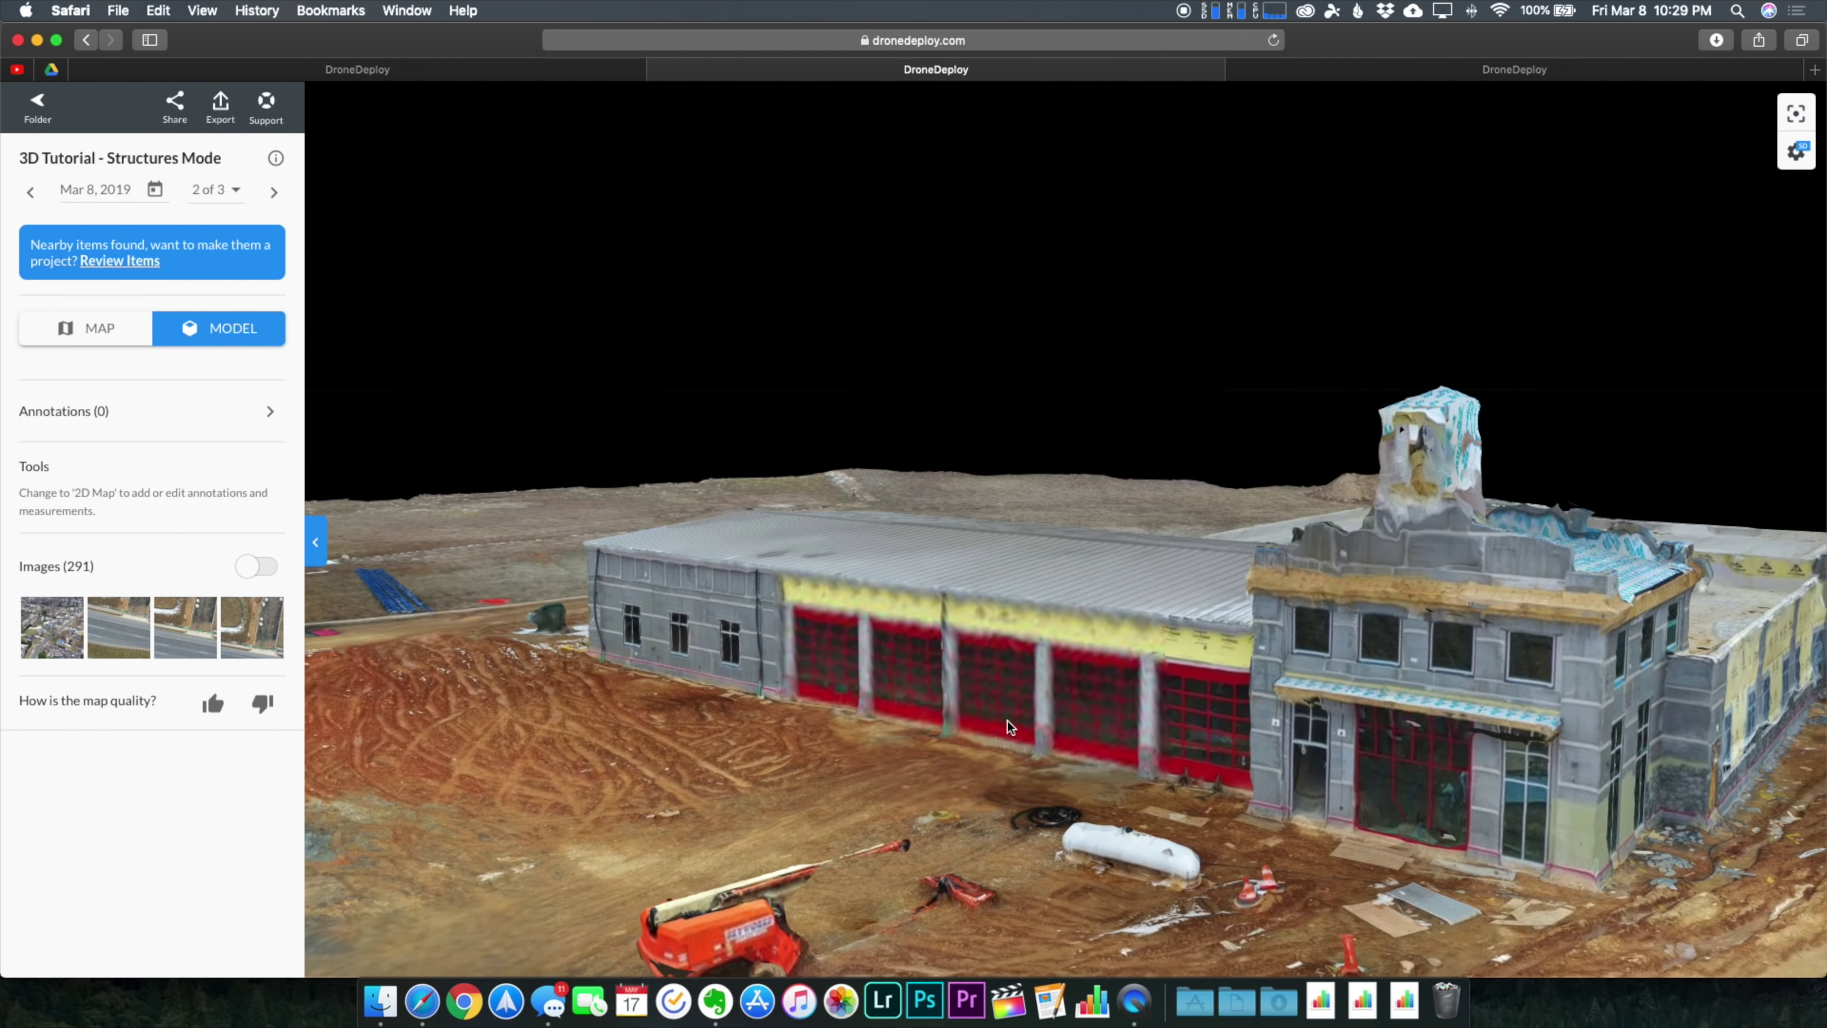
pyautogui.moveTo(1003, 721); pyautogui.dragTo(1085, 734)
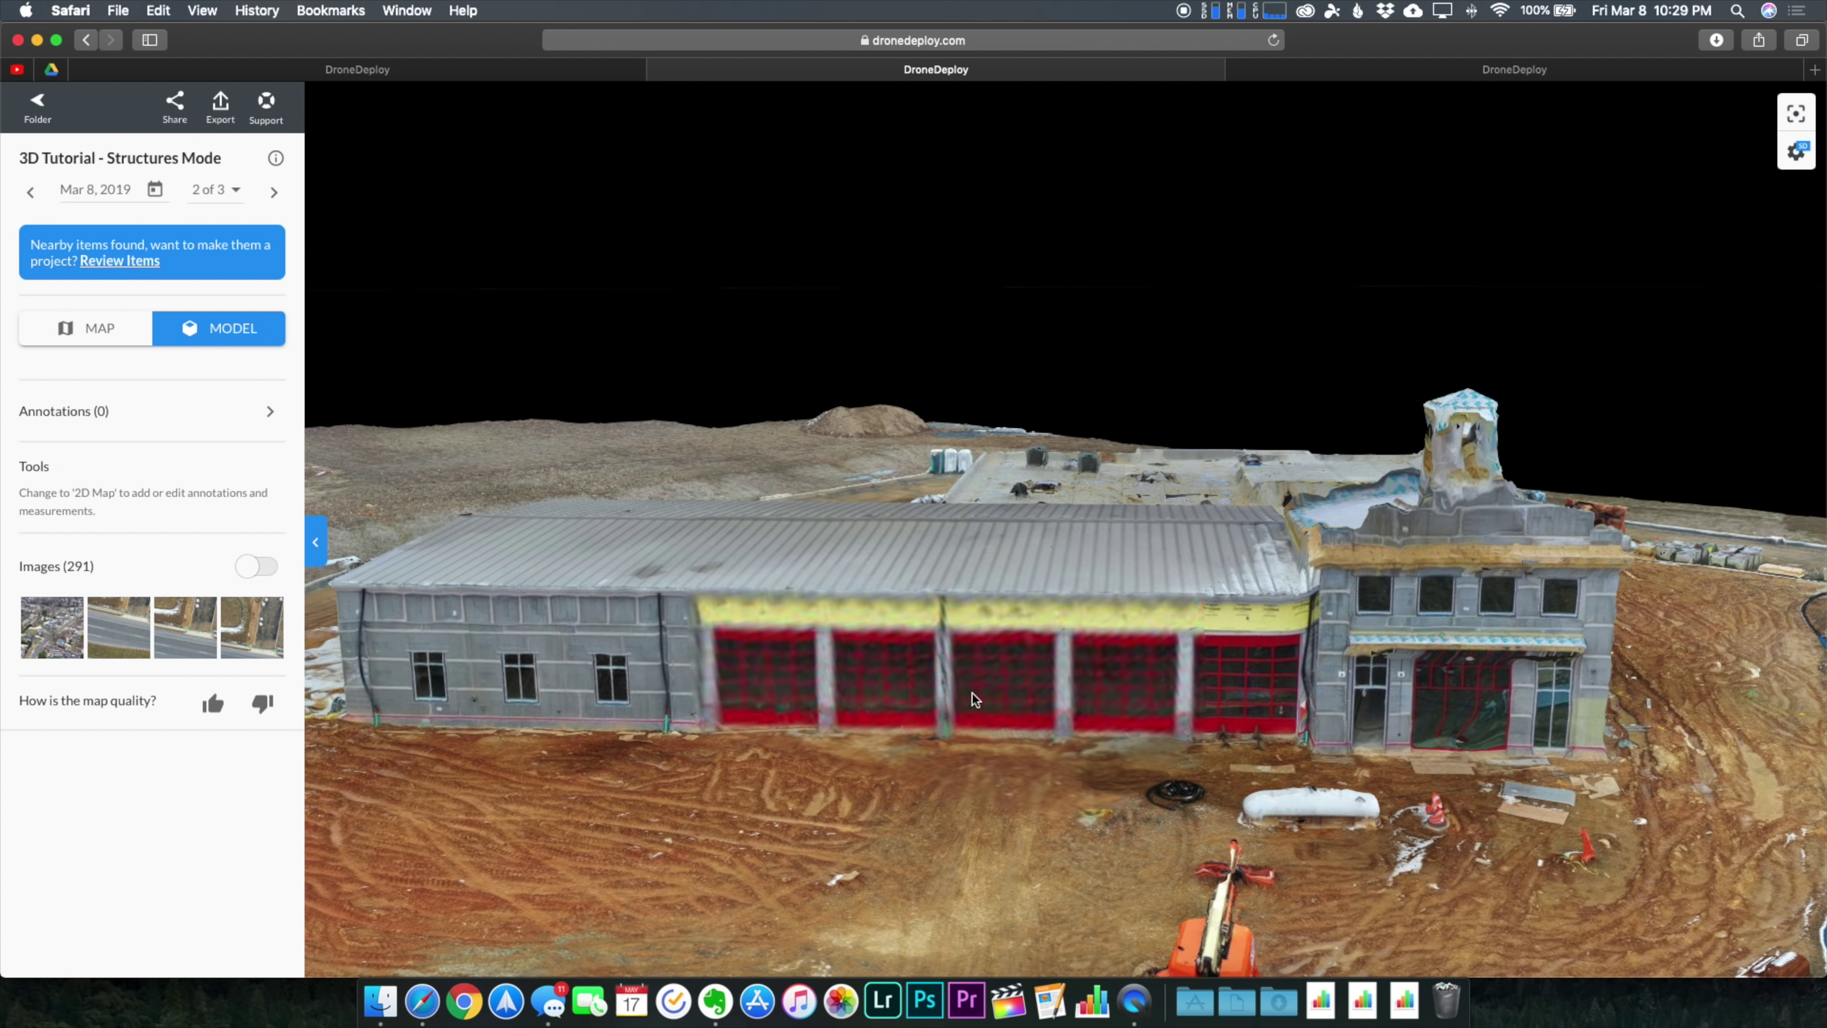
pyautogui.moveTo(1324, 735); pyautogui.dragTo(1052, 736)
pyautogui.scroll(3, 1187, 720)
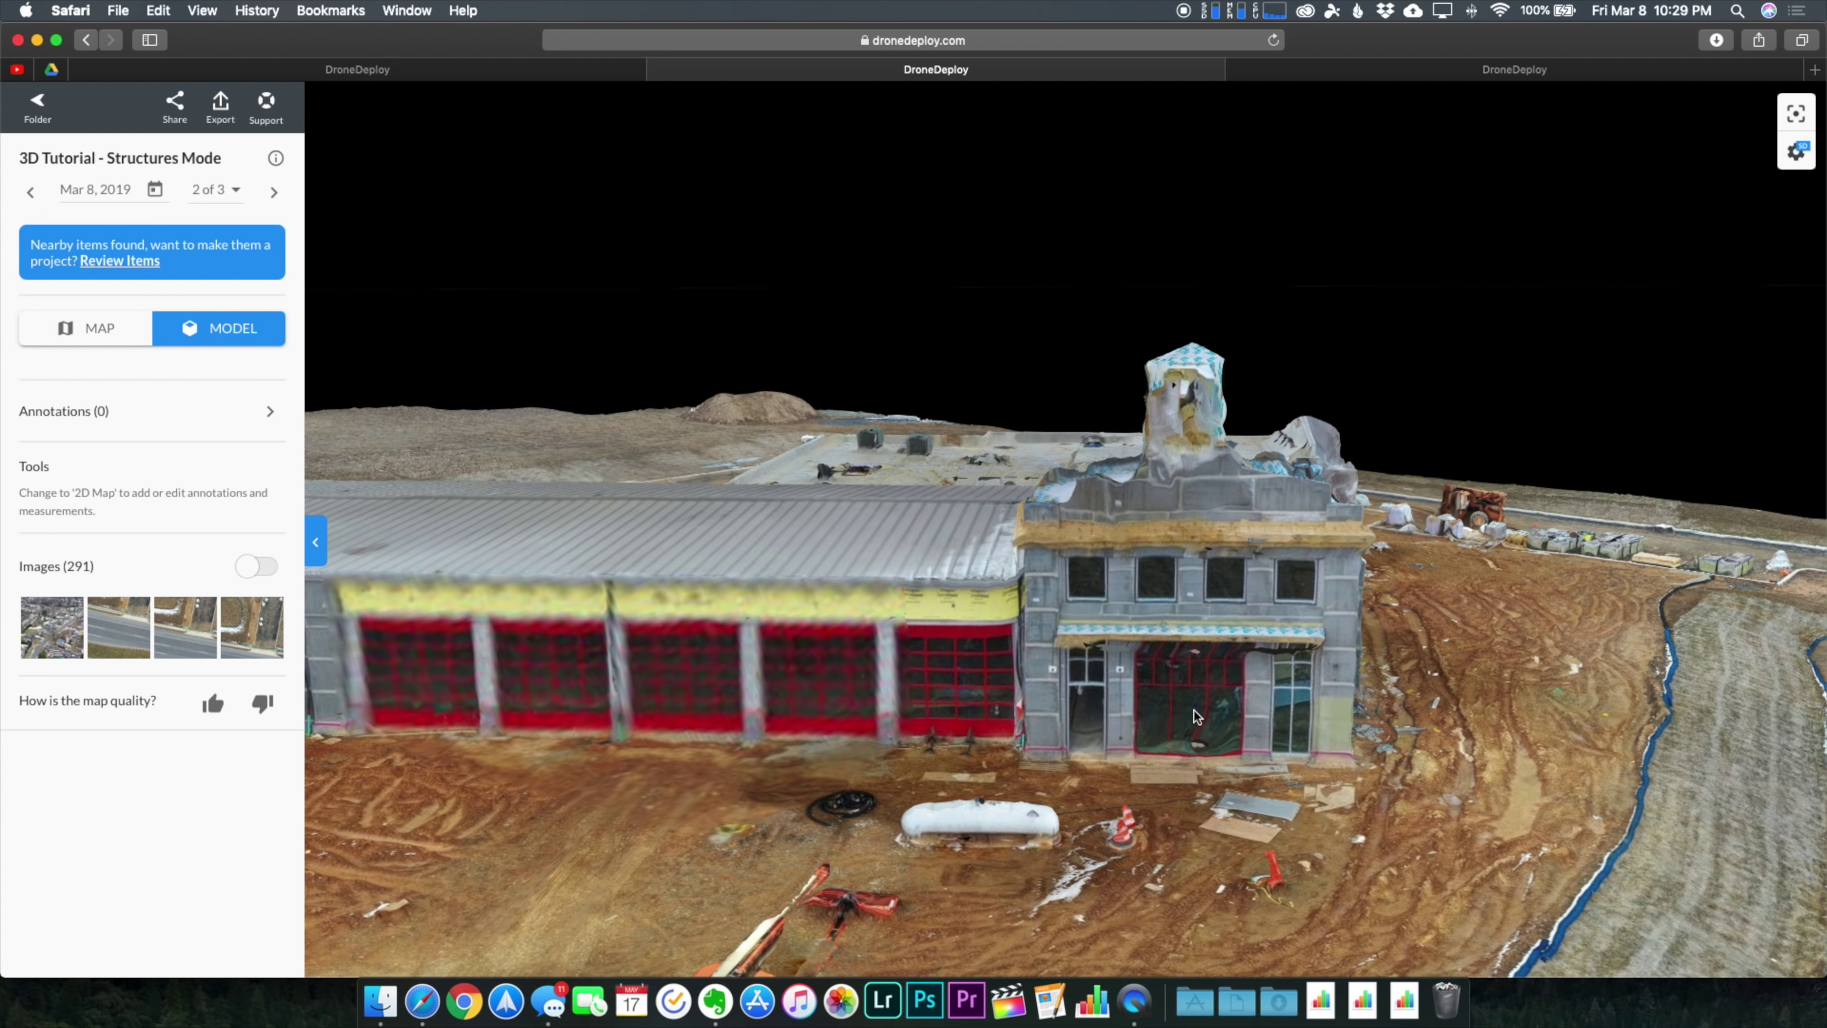
pyautogui.scroll(-3, 1237, 702)
pyautogui.moveTo(1237, 701)
pyautogui.mouseDown()
pyautogui.moveTo(1183, 723)
pyautogui.moveTo(1175, 705)
pyautogui.moveTo(1287, 677)
pyautogui.moveTo(1264, 680)
pyautogui.mouseUp()
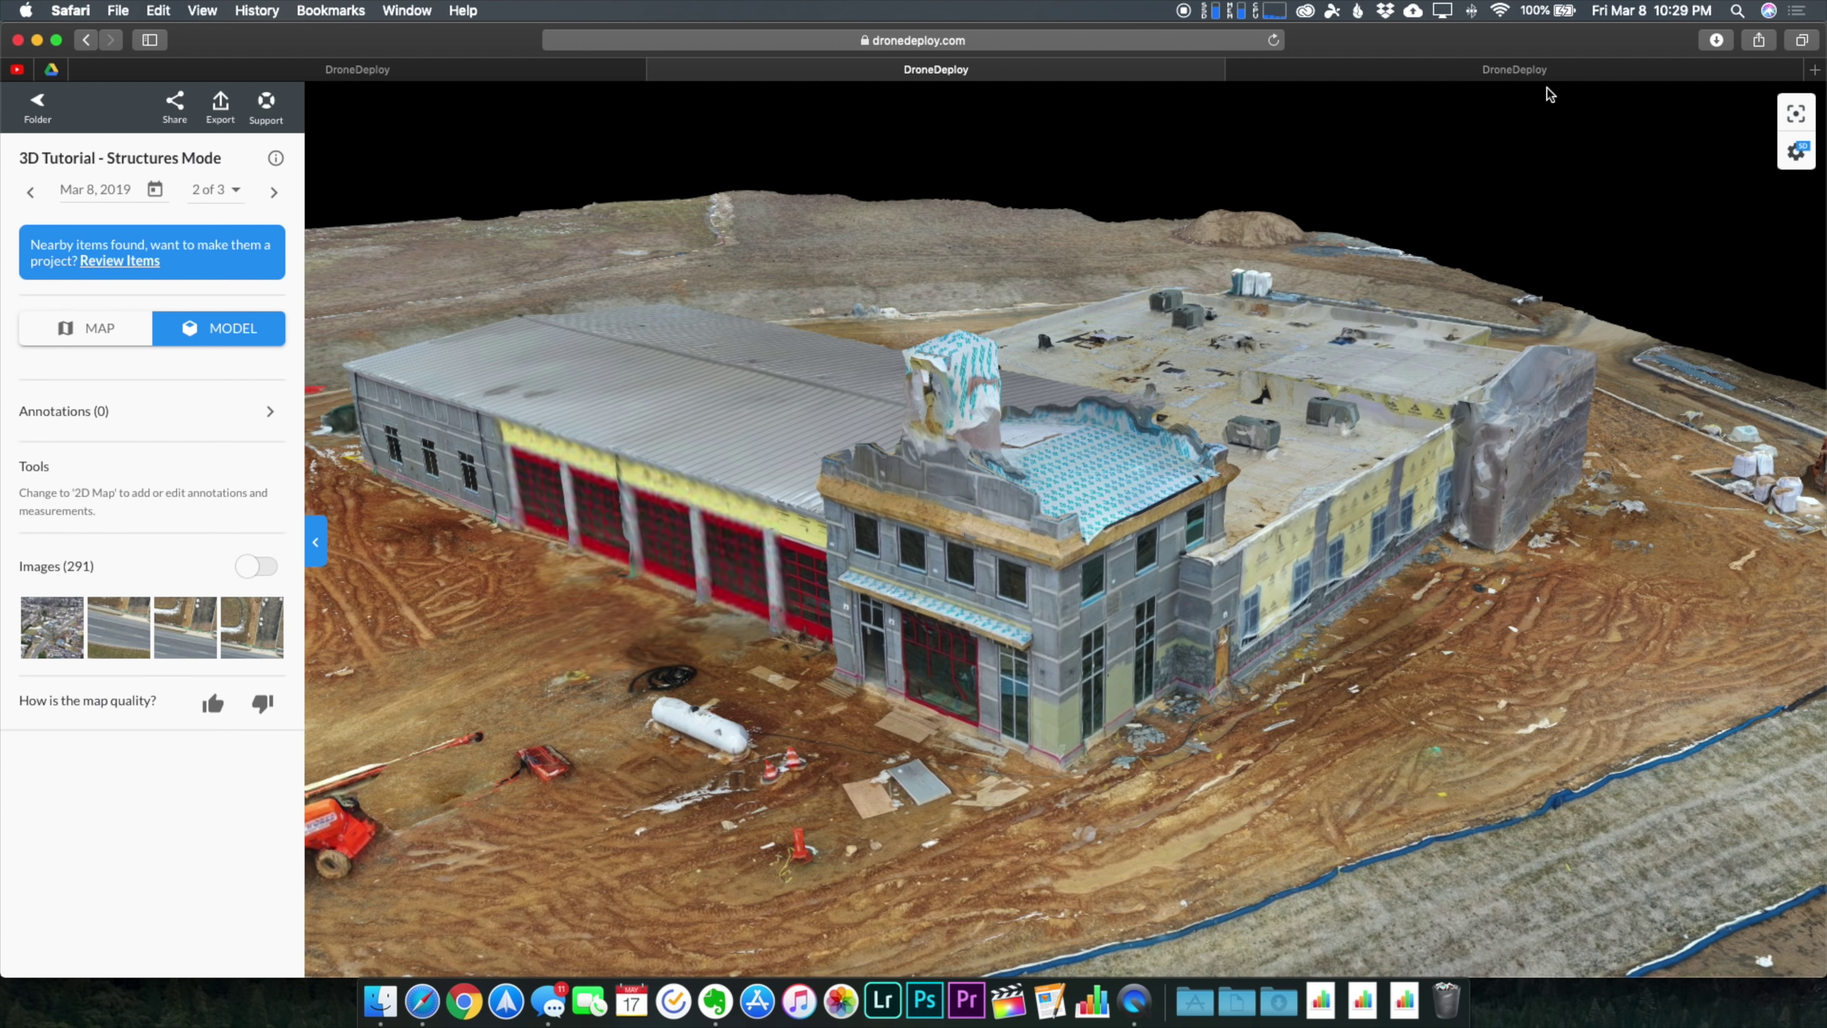
# Switch to the 3D Tutorial - All Photos model and orbit its tower, flat roof and front facade
pyautogui.click(1542, 71)
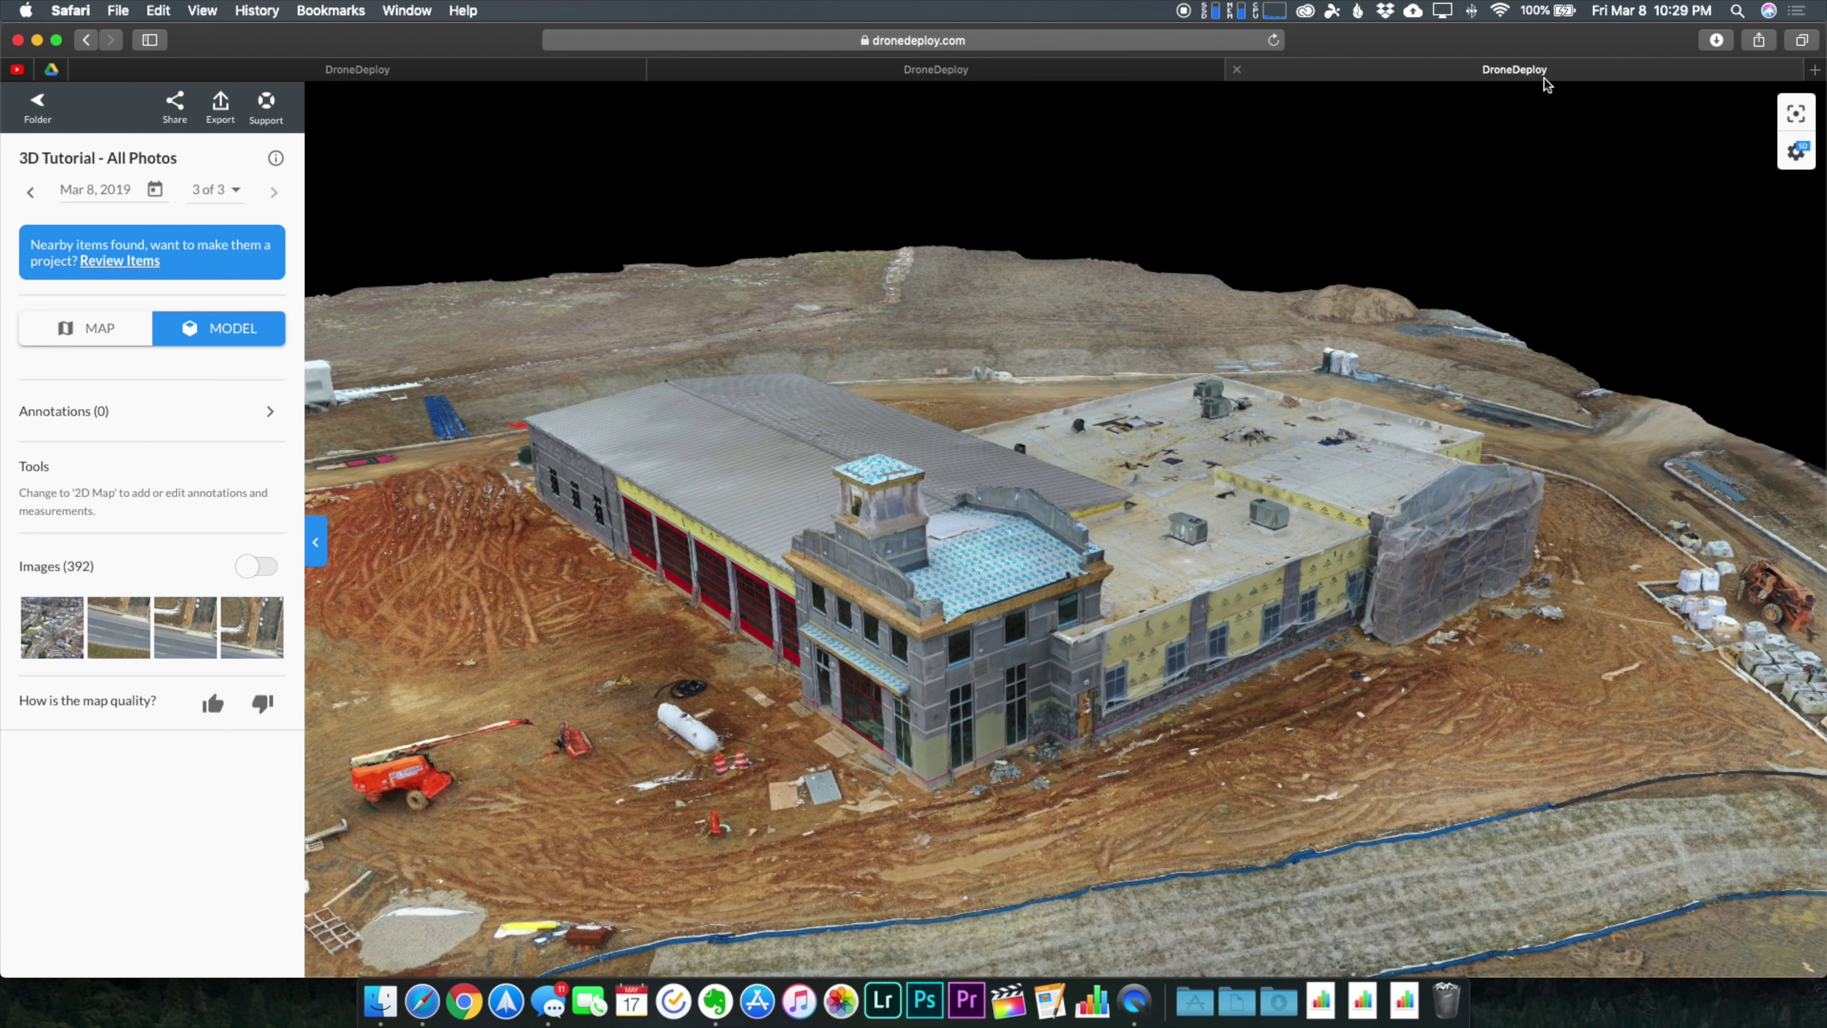
pyautogui.scroll(5, 961, 543)
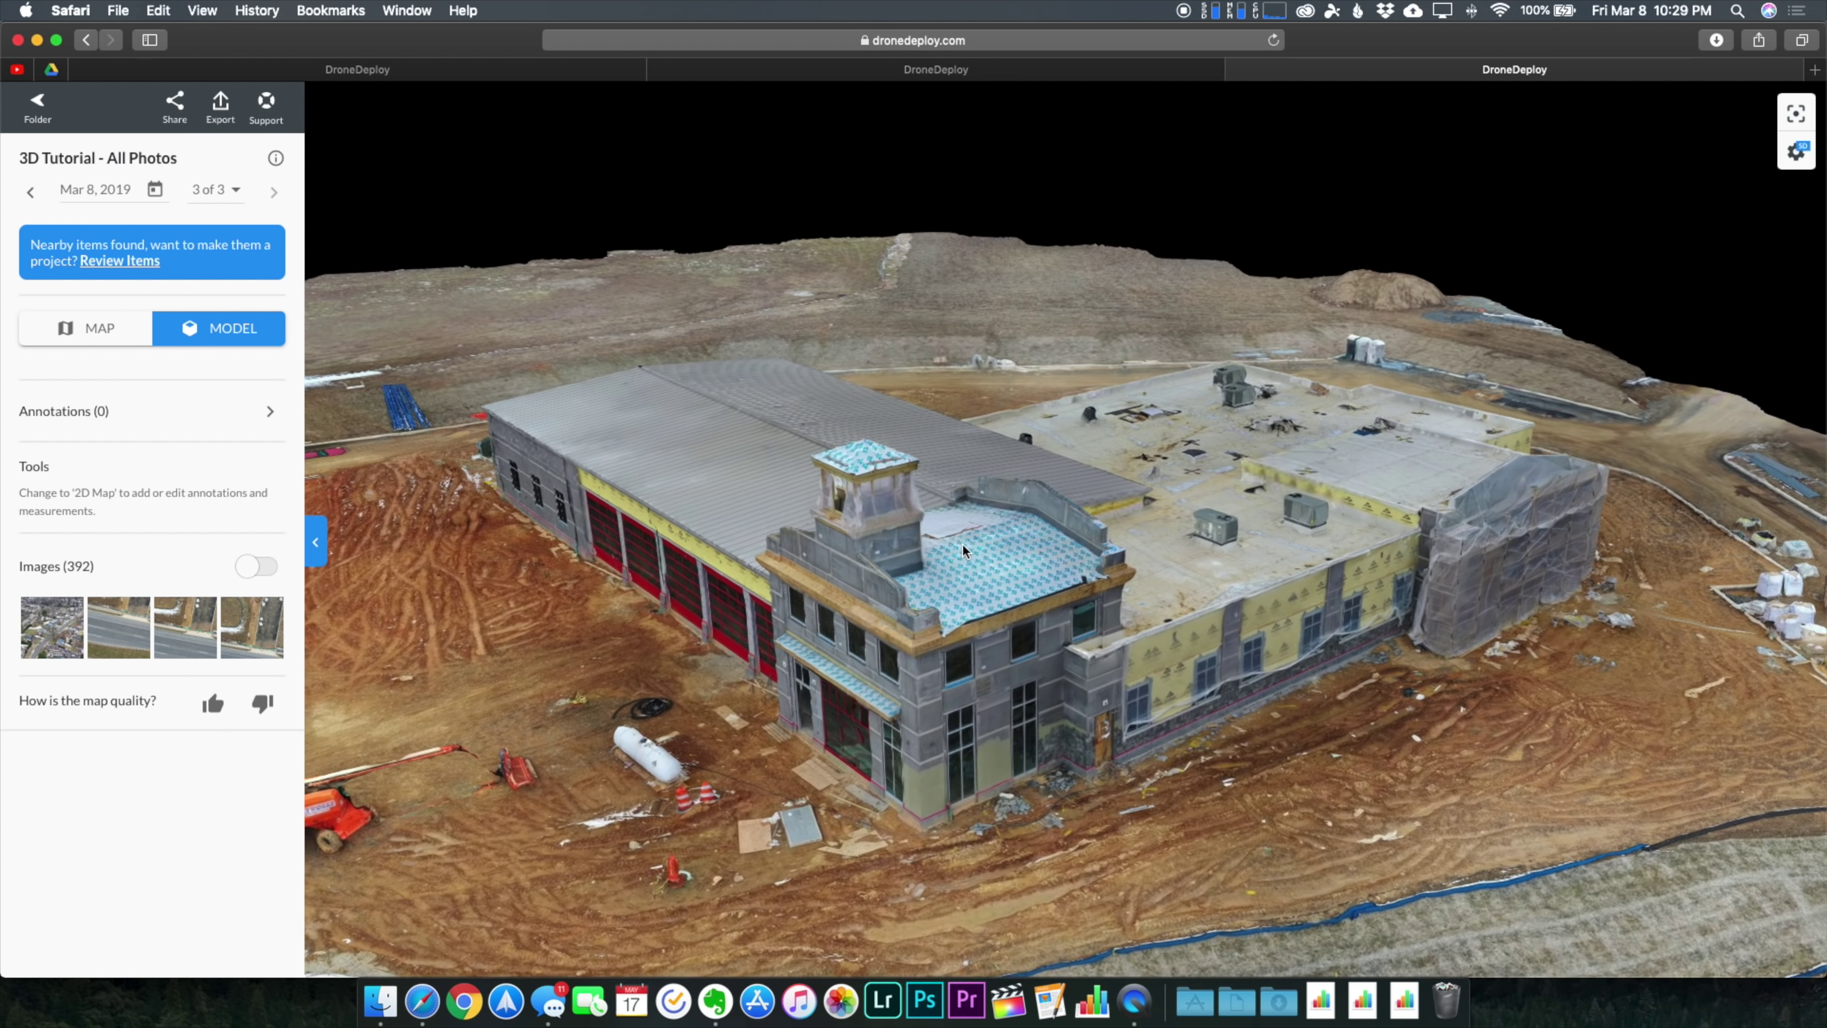
pyautogui.scroll(3, 962, 543)
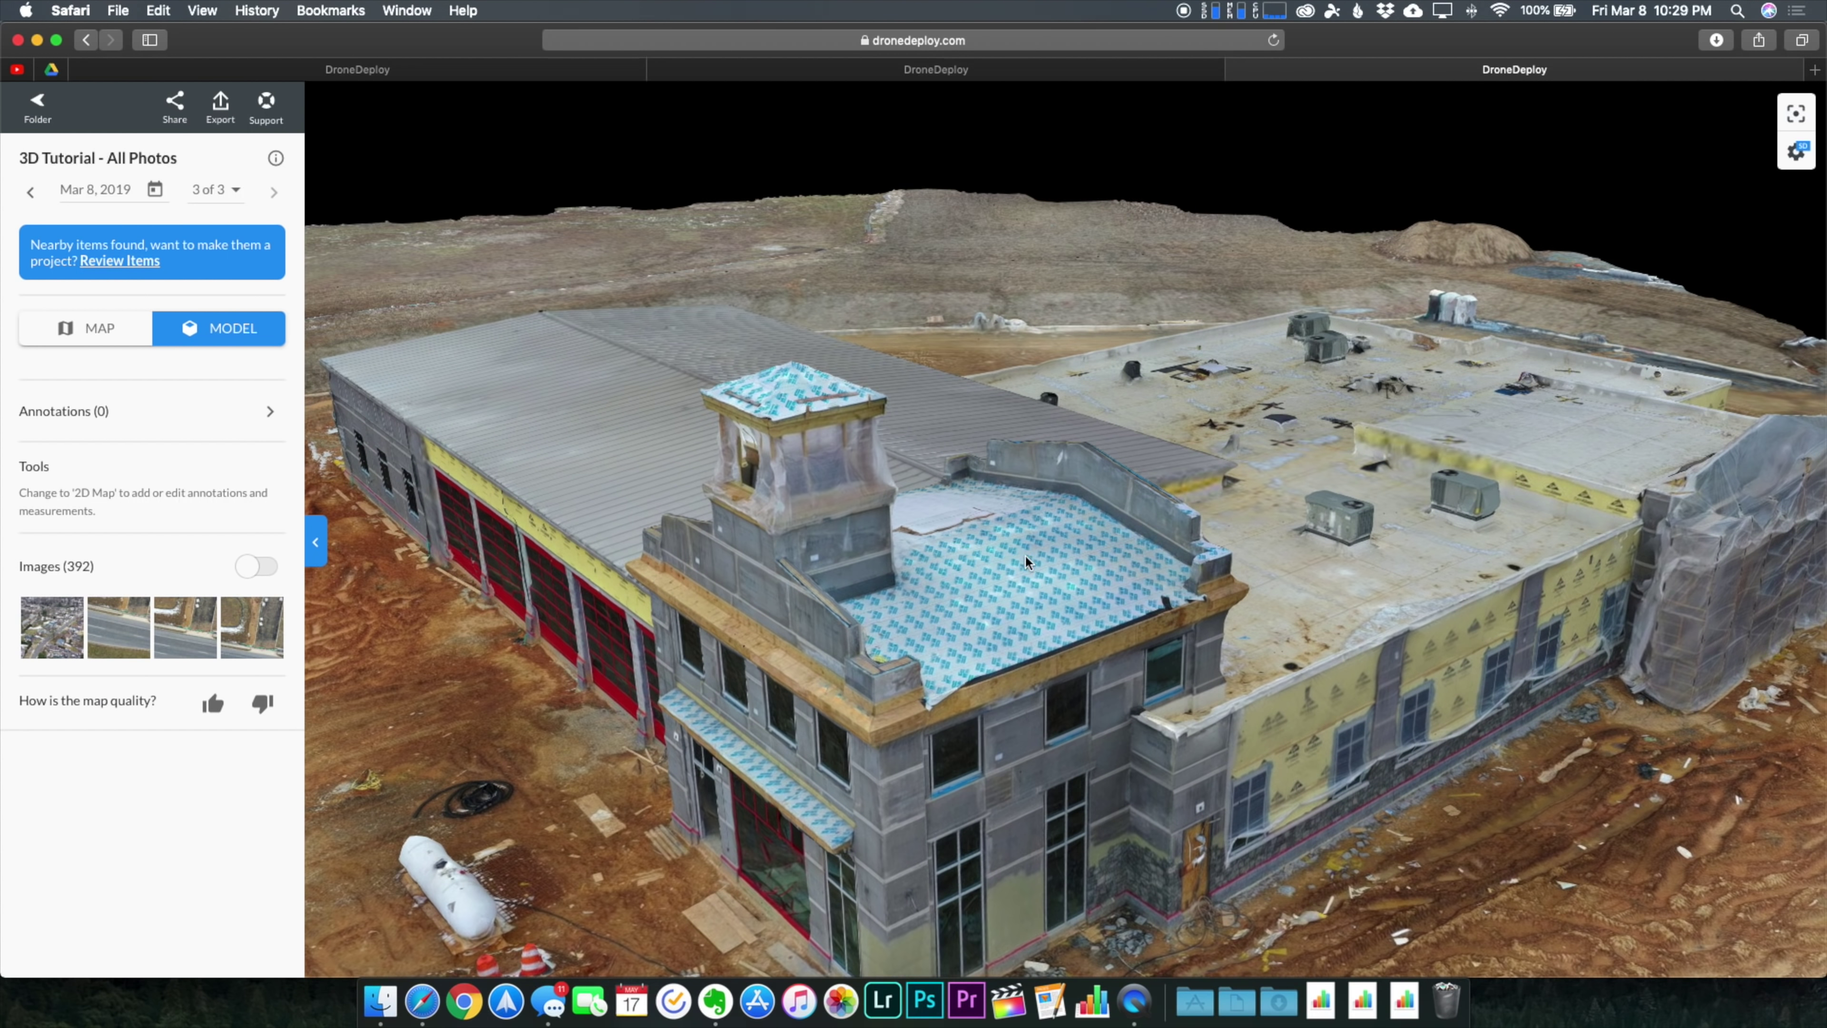
pyautogui.moveTo(1009, 564); pyautogui.dragTo(1154, 544)
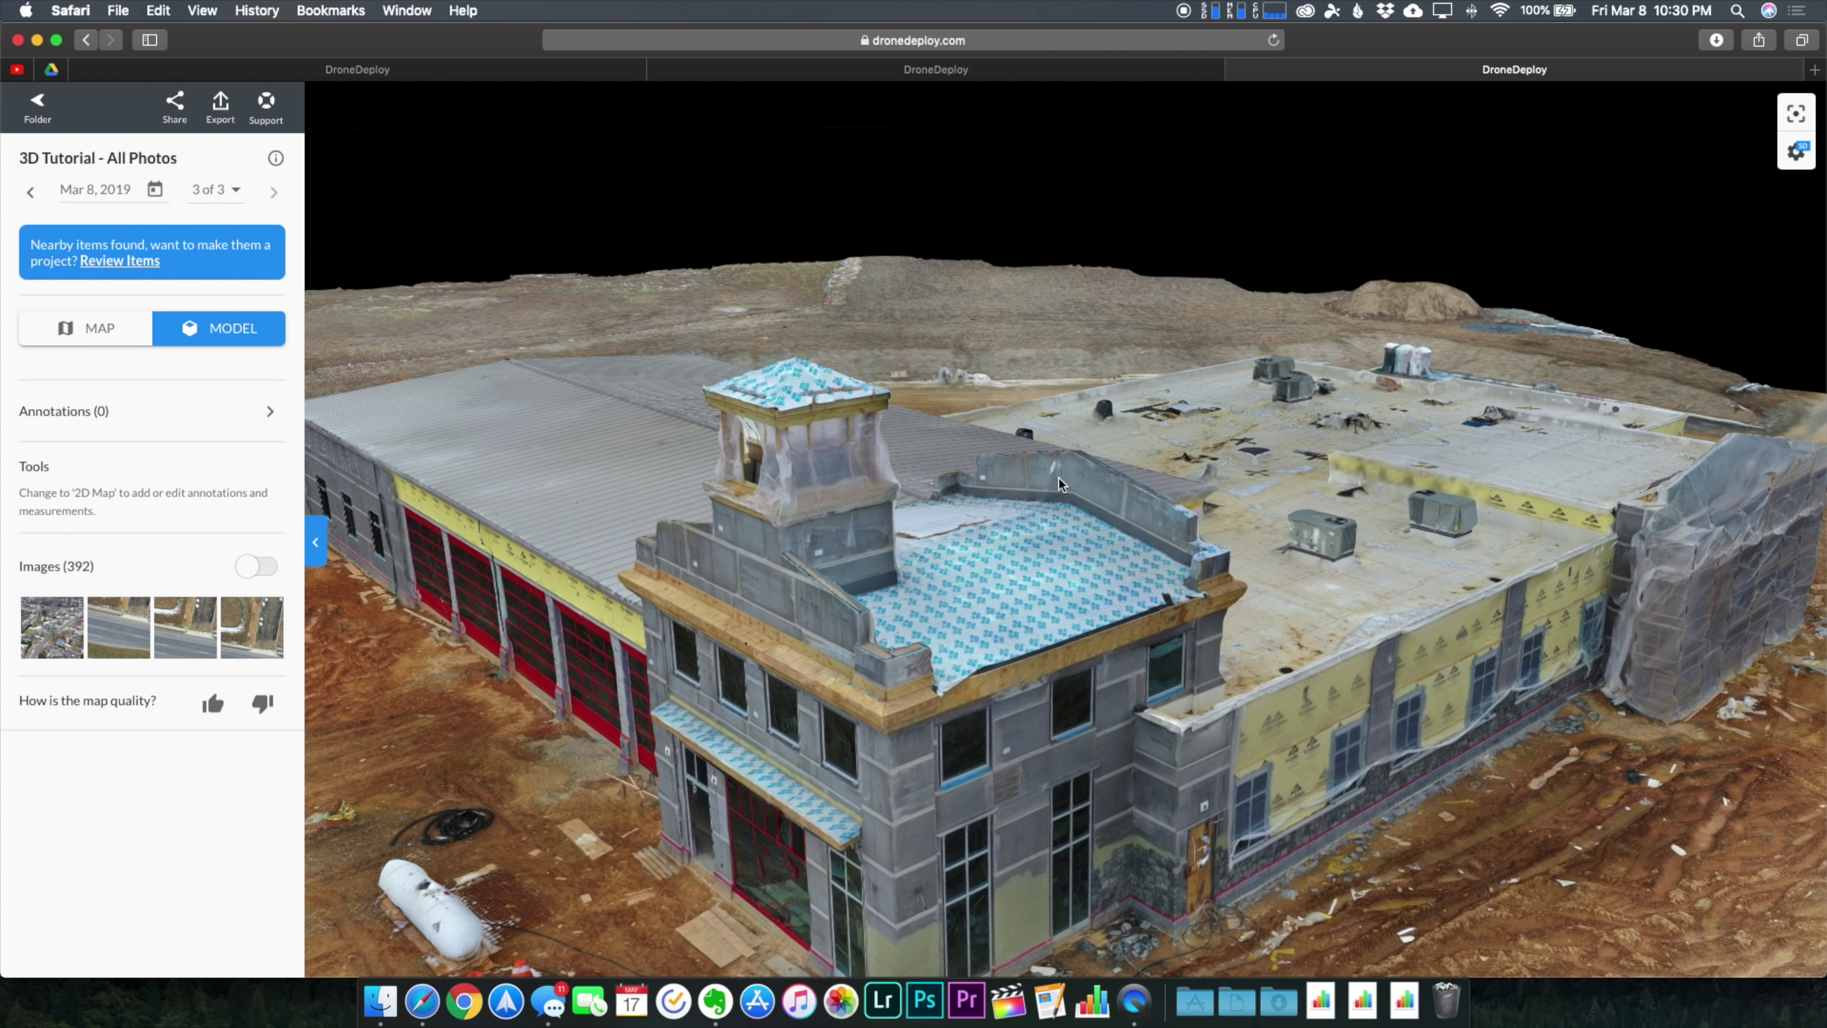
pyautogui.moveTo(904, 708); pyautogui.dragTo(1079, 647)
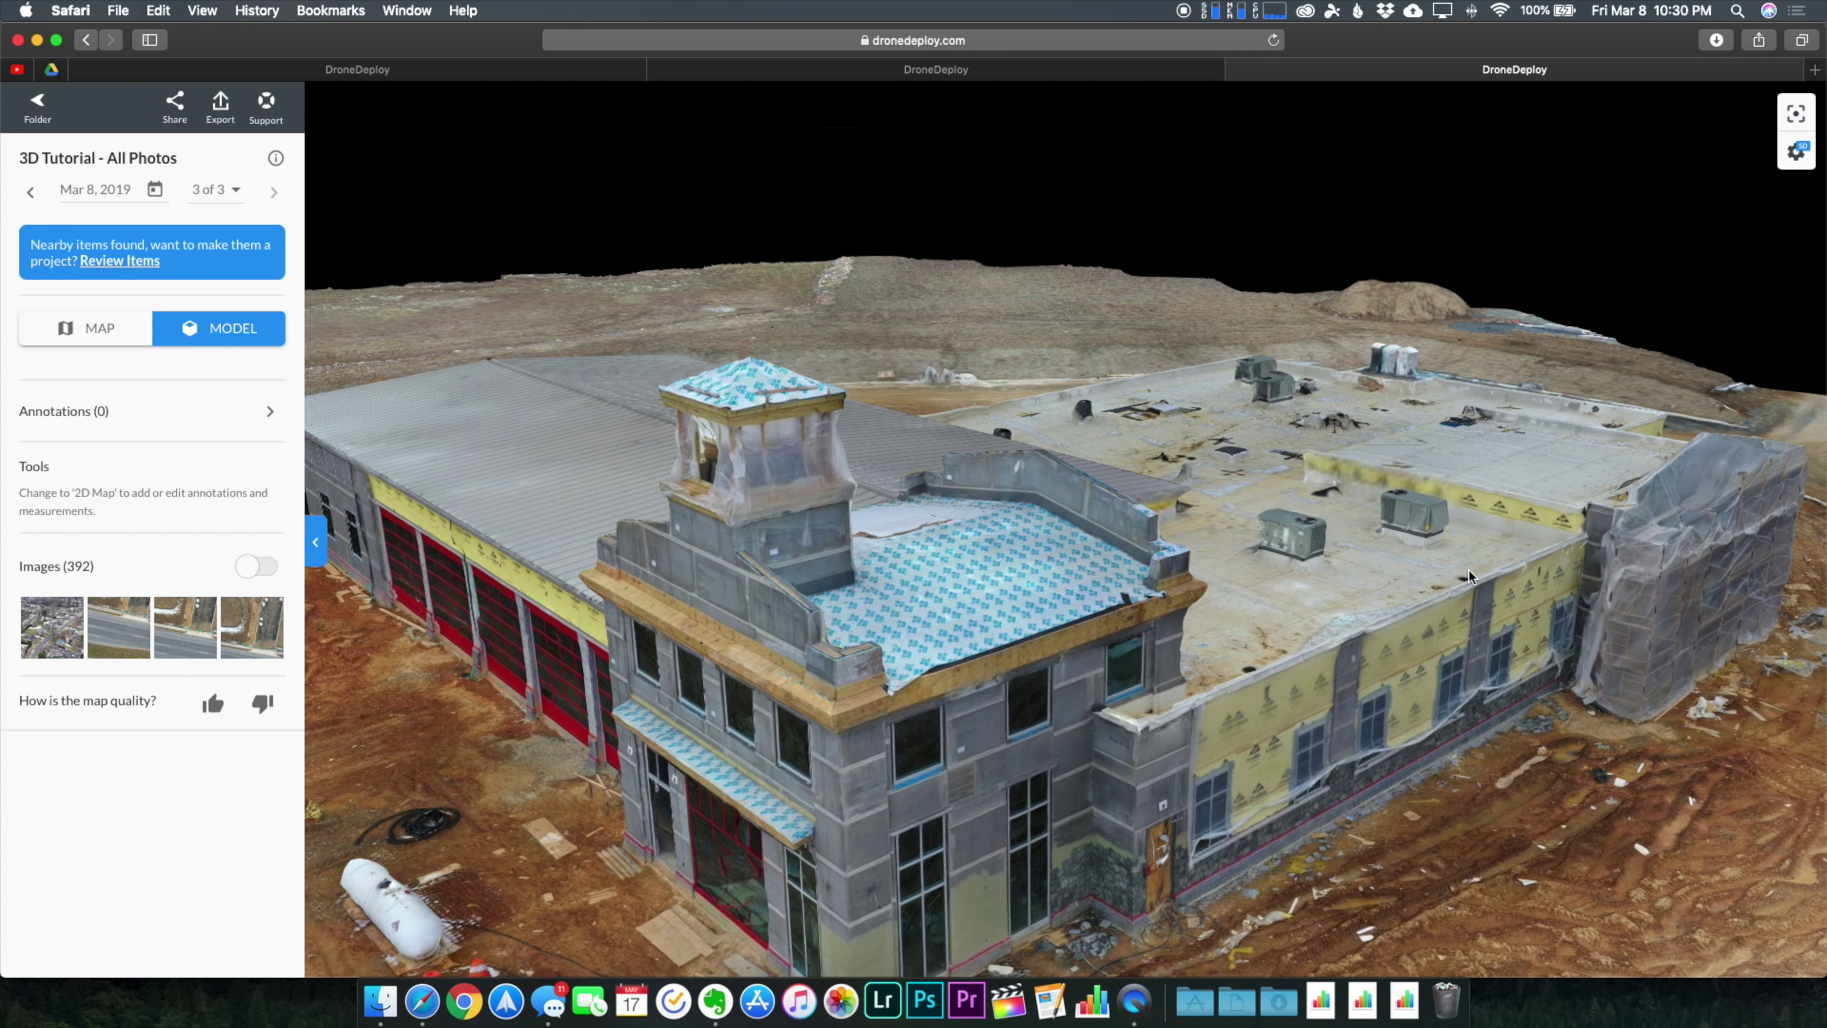
pyautogui.scroll(5, 1273, 600)
pyautogui.scroll(6, 1080, 551)
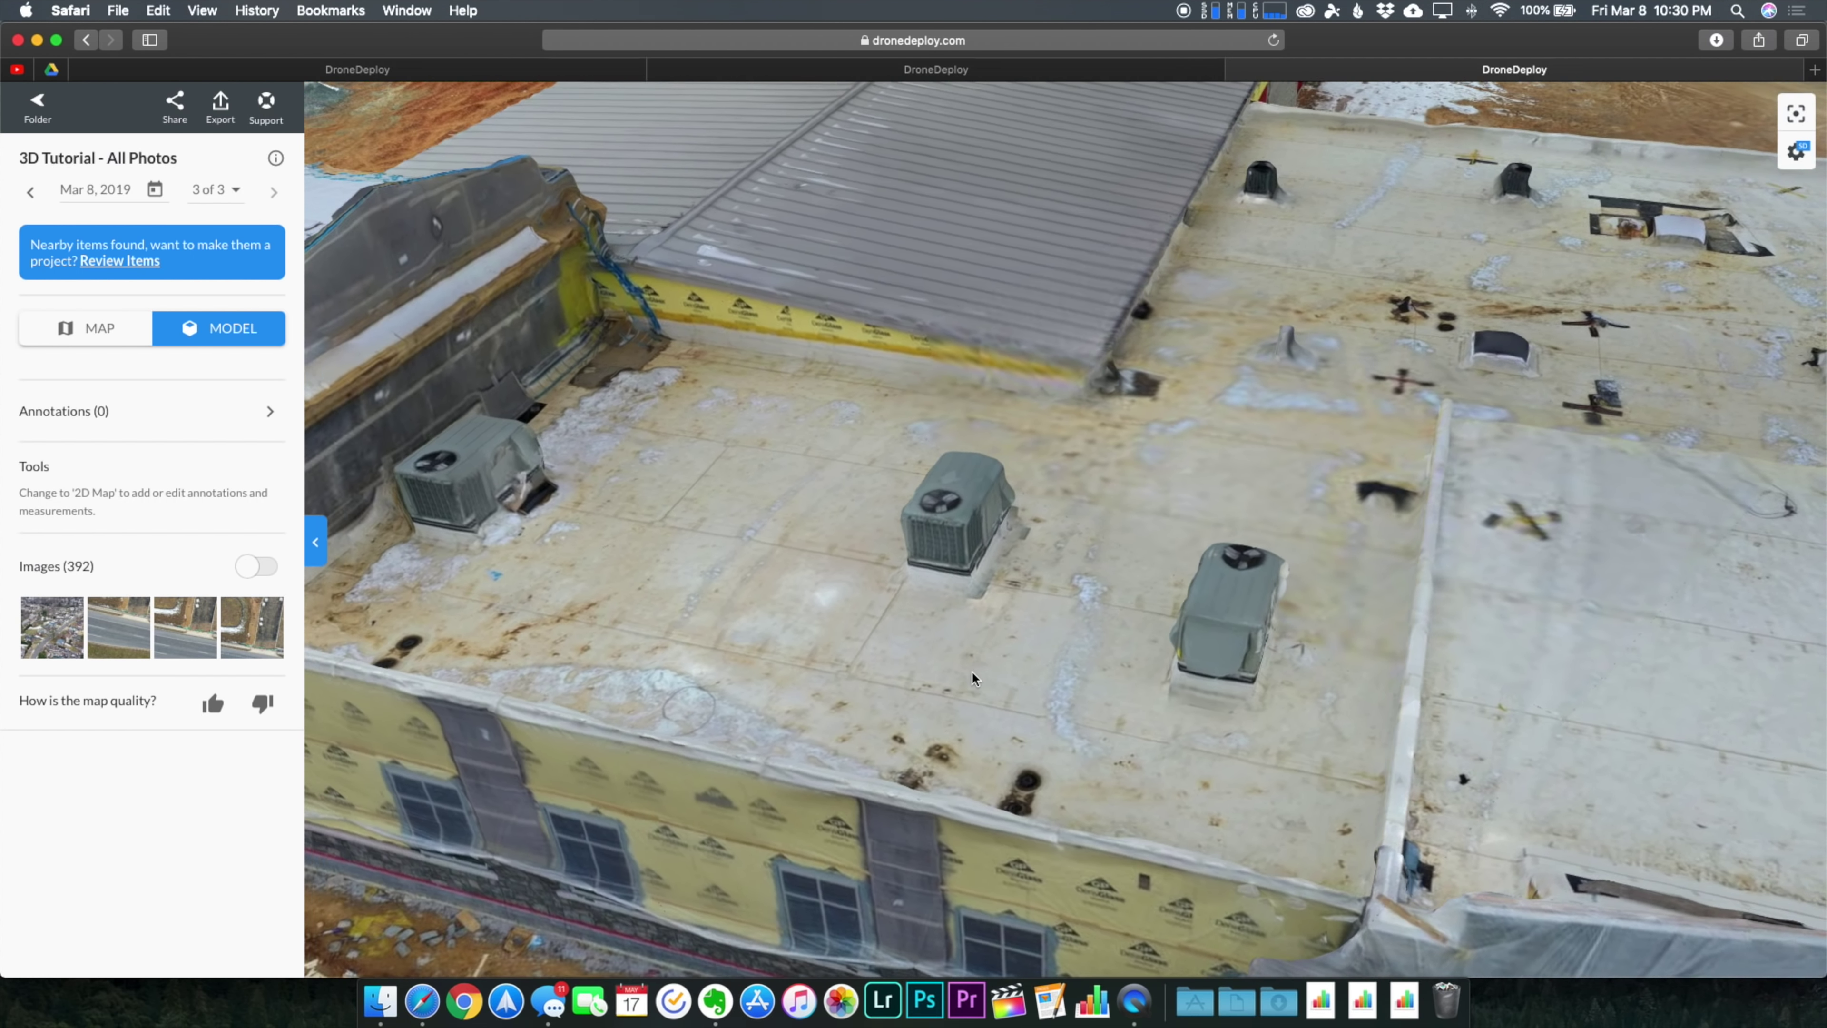
pyautogui.scroll(-2, 971, 670)
pyautogui.moveTo(998, 662); pyautogui.dragTo(927, 737)
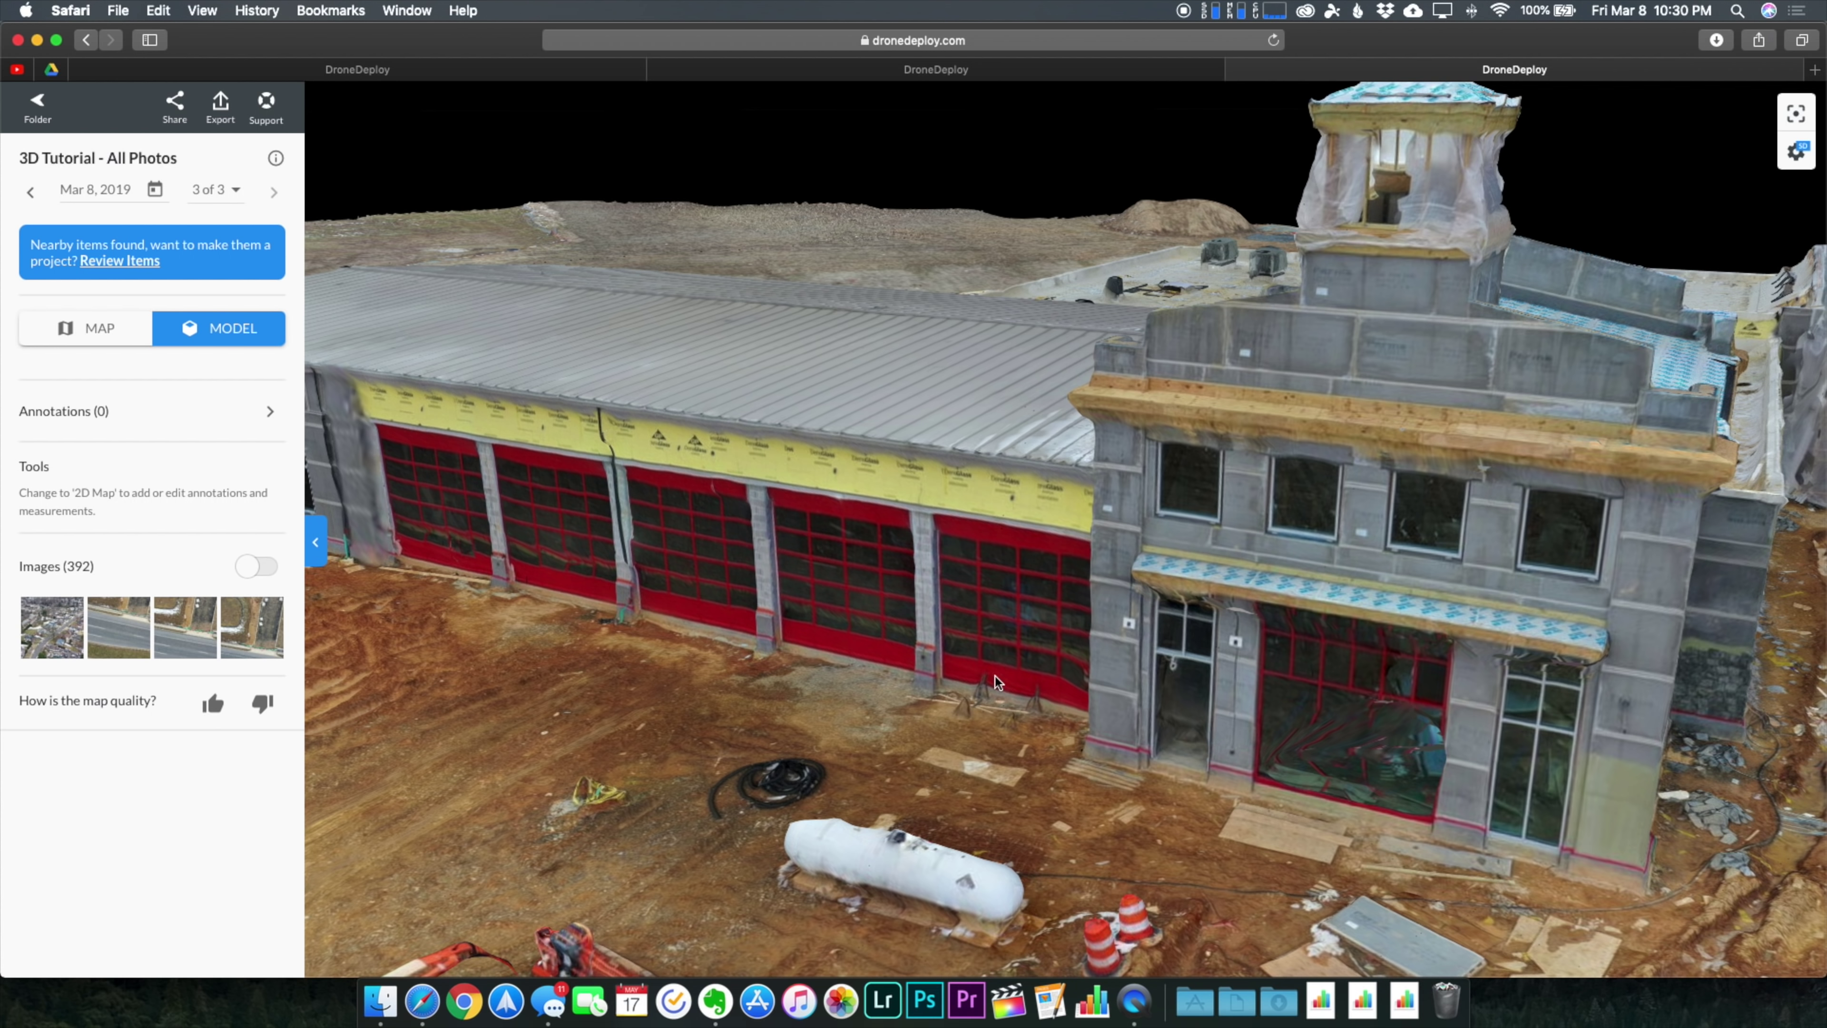
pyautogui.scroll(-5, 995, 677)
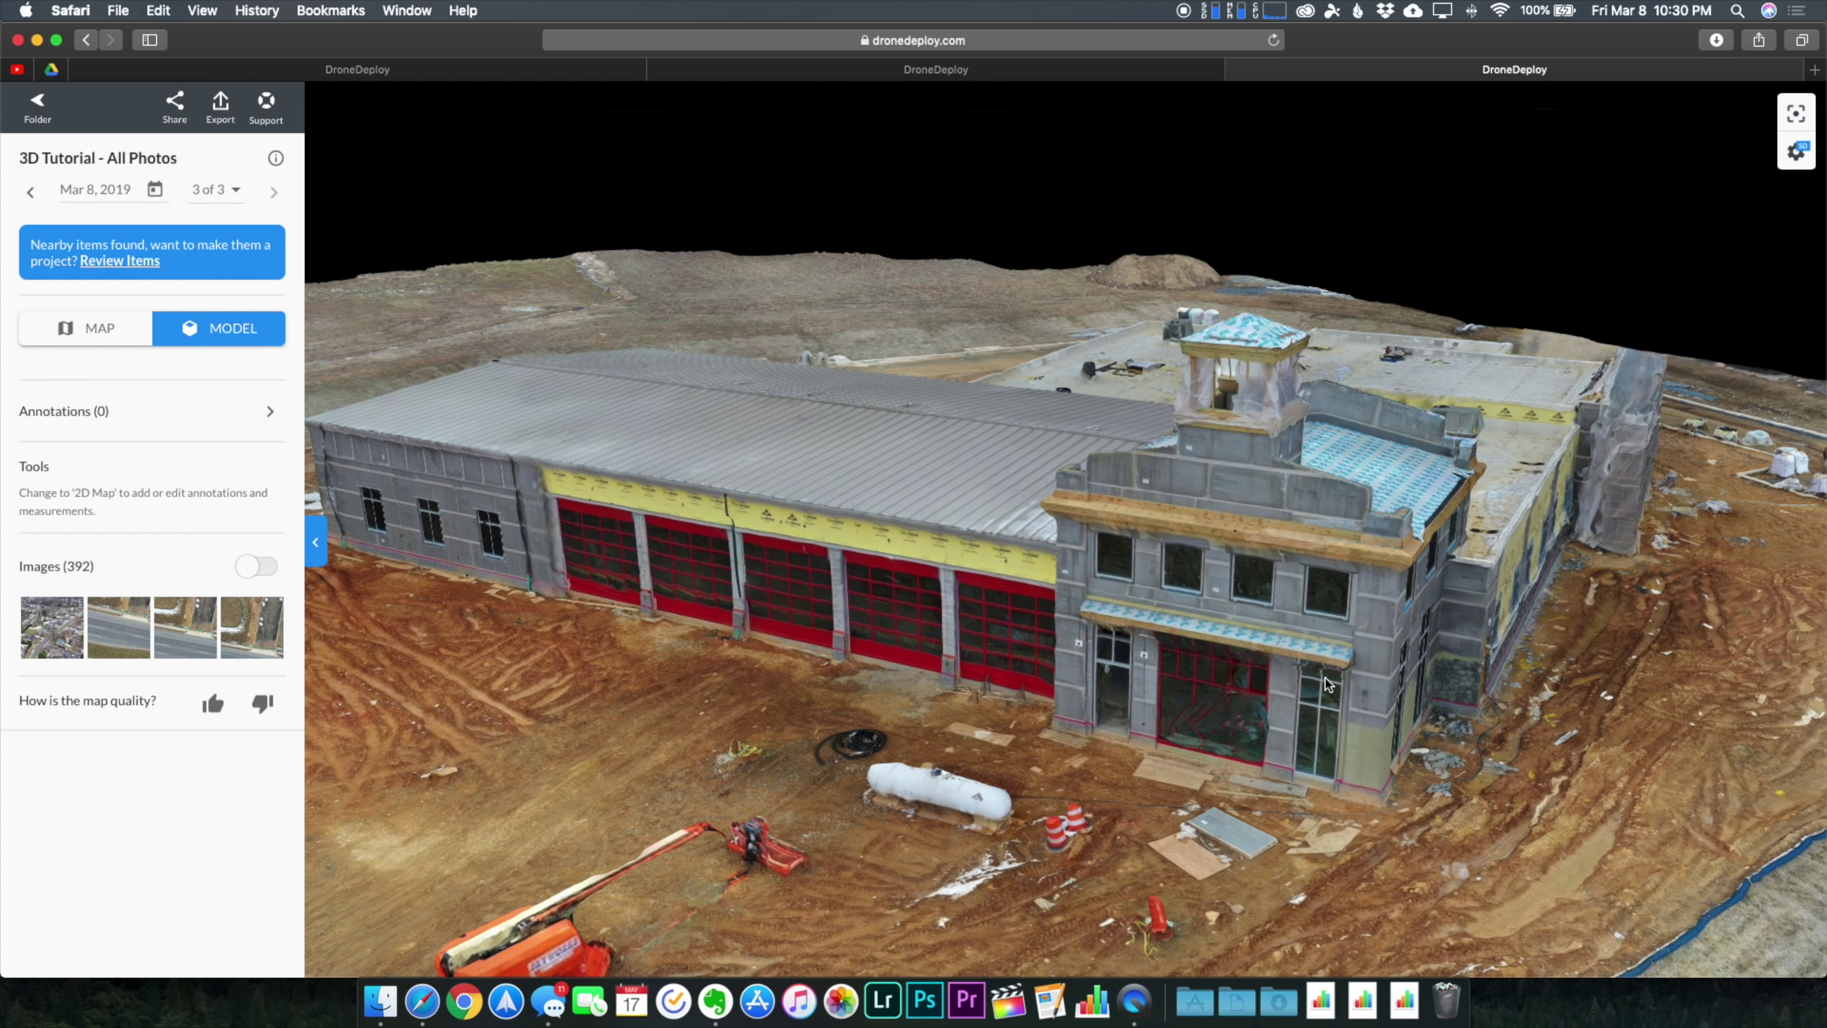
pyautogui.moveTo(1325, 679); pyautogui.dragTo(1145, 635)
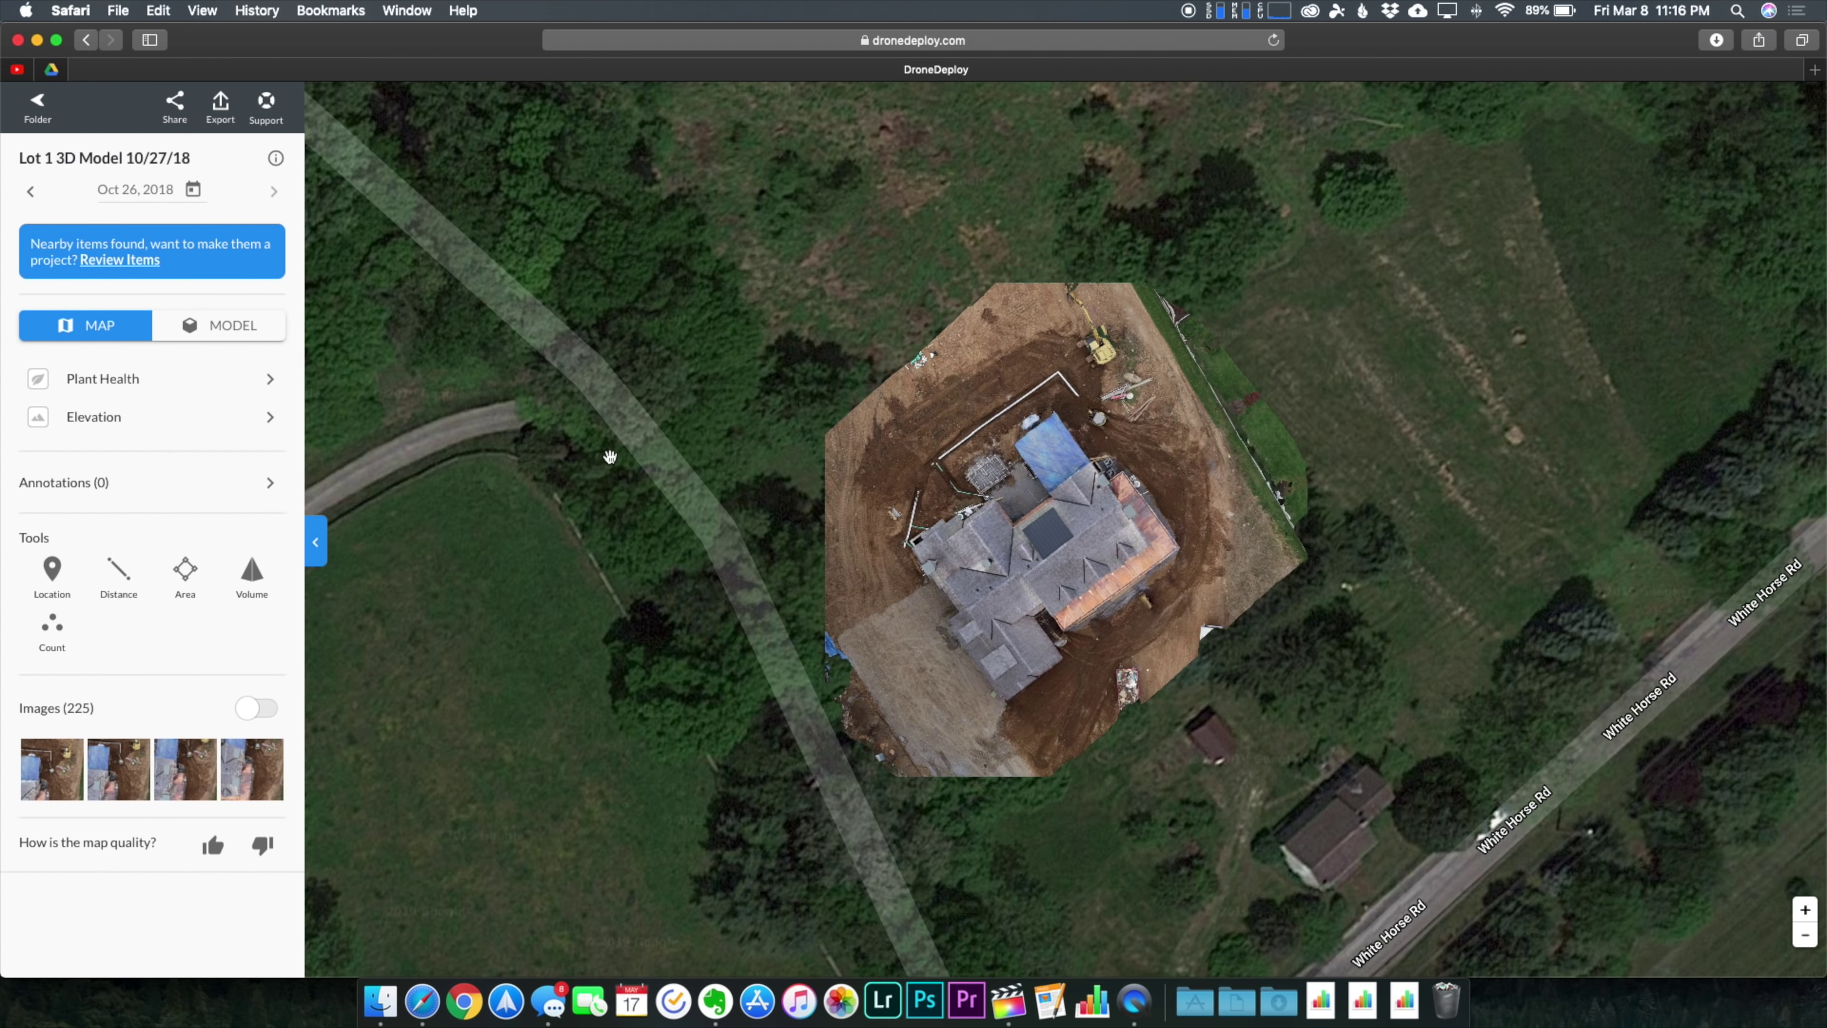
# Switch Lot 1 to MODEL view and orbit the house and graded site from oblique angles
pyautogui.click(233, 328)
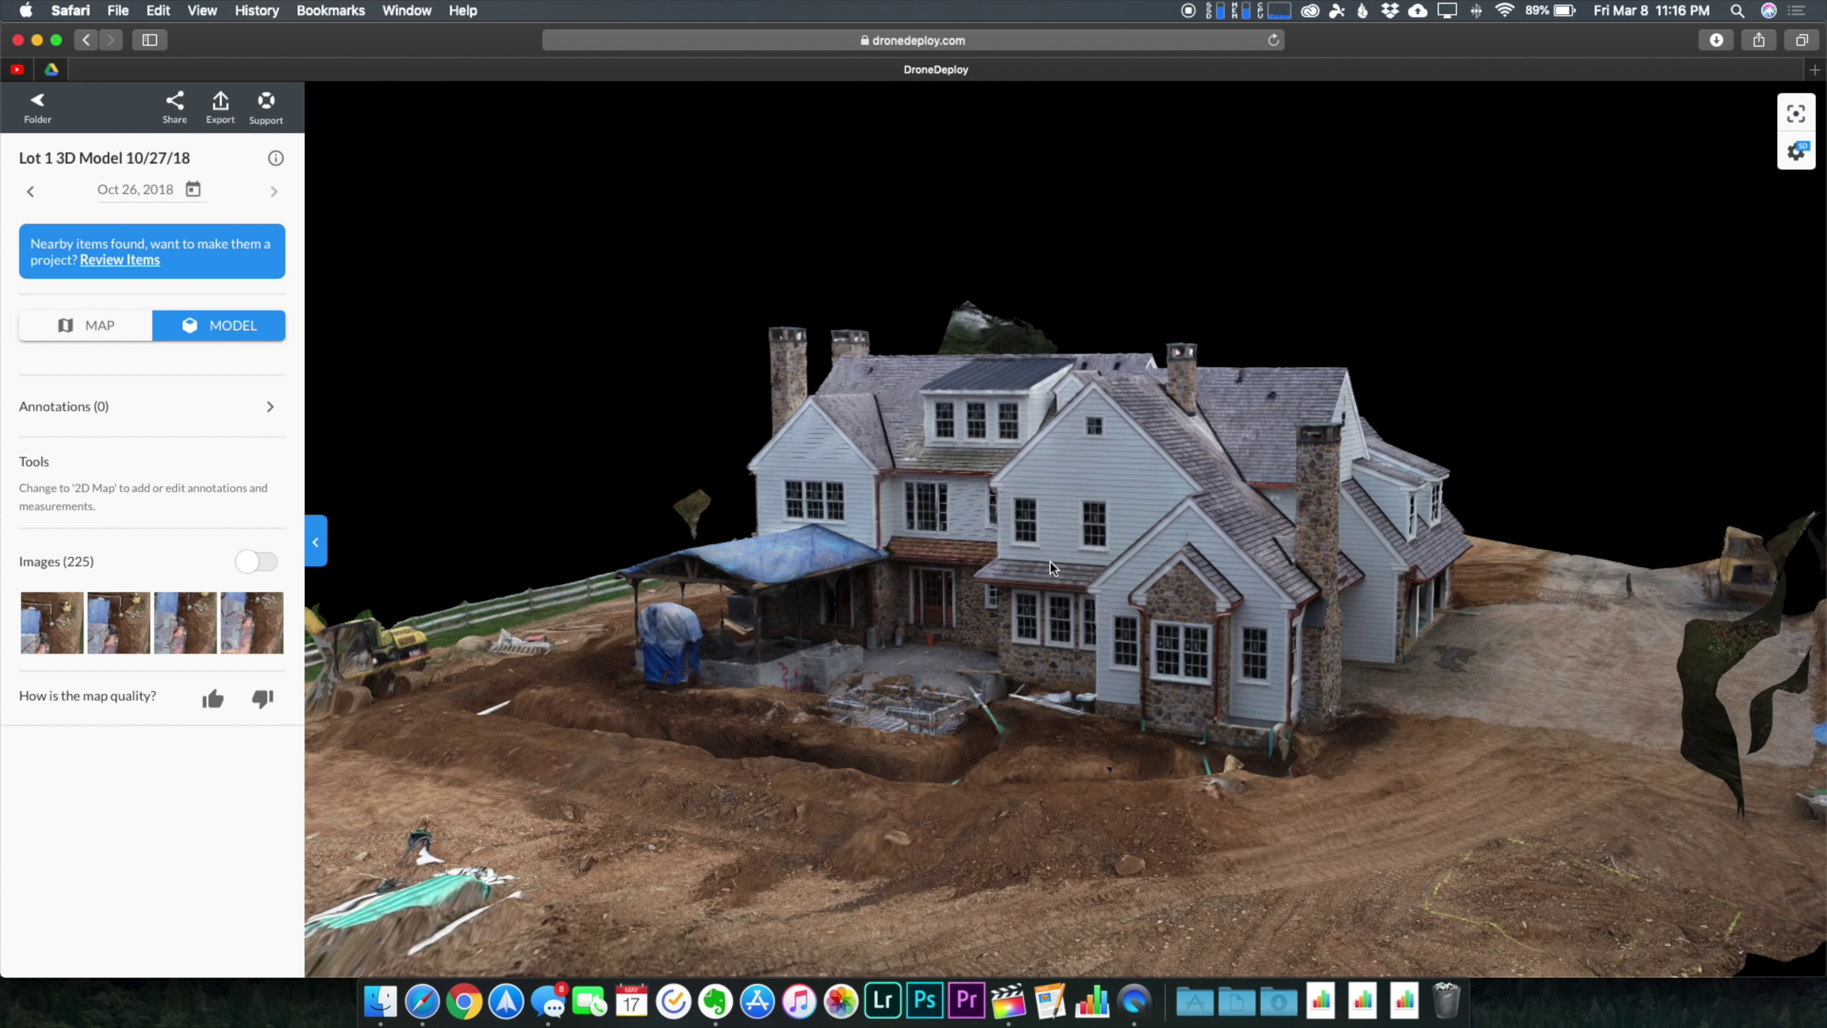
pyautogui.scroll(5, 1050, 563)
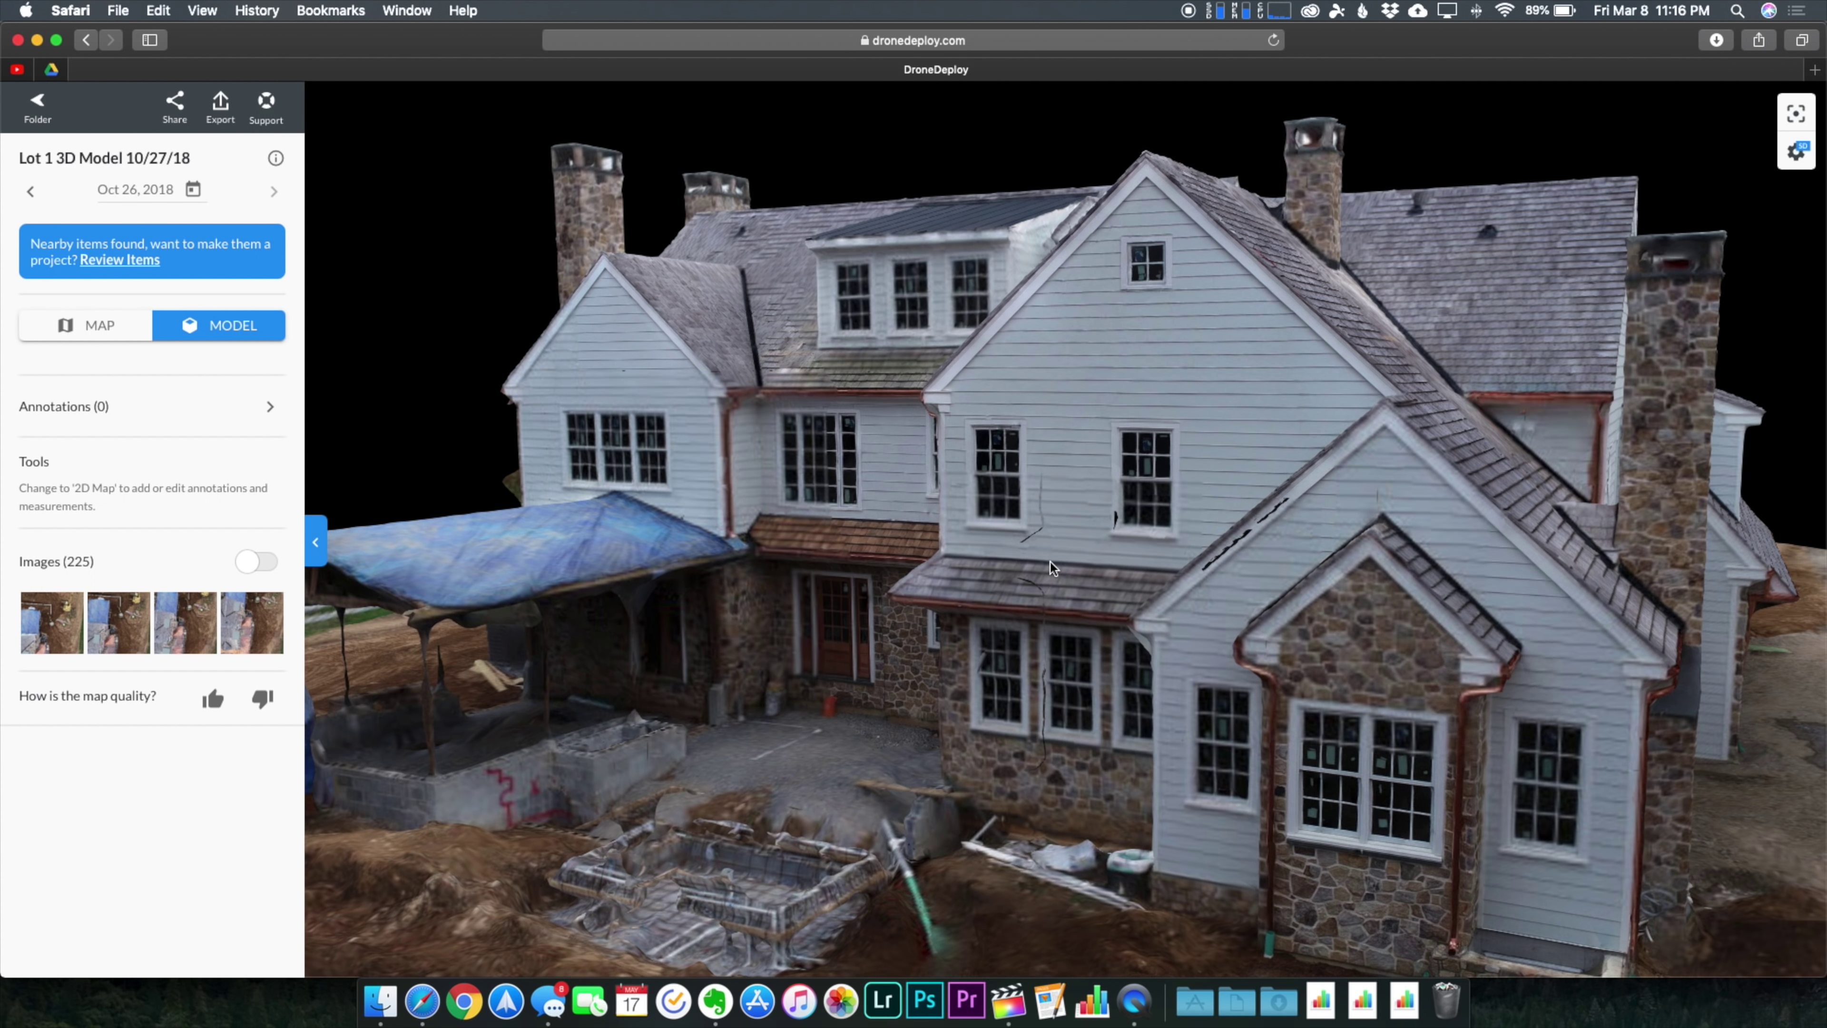
pyautogui.scroll(-5, 1050, 562)
pyautogui.scroll(-3, 1050, 563)
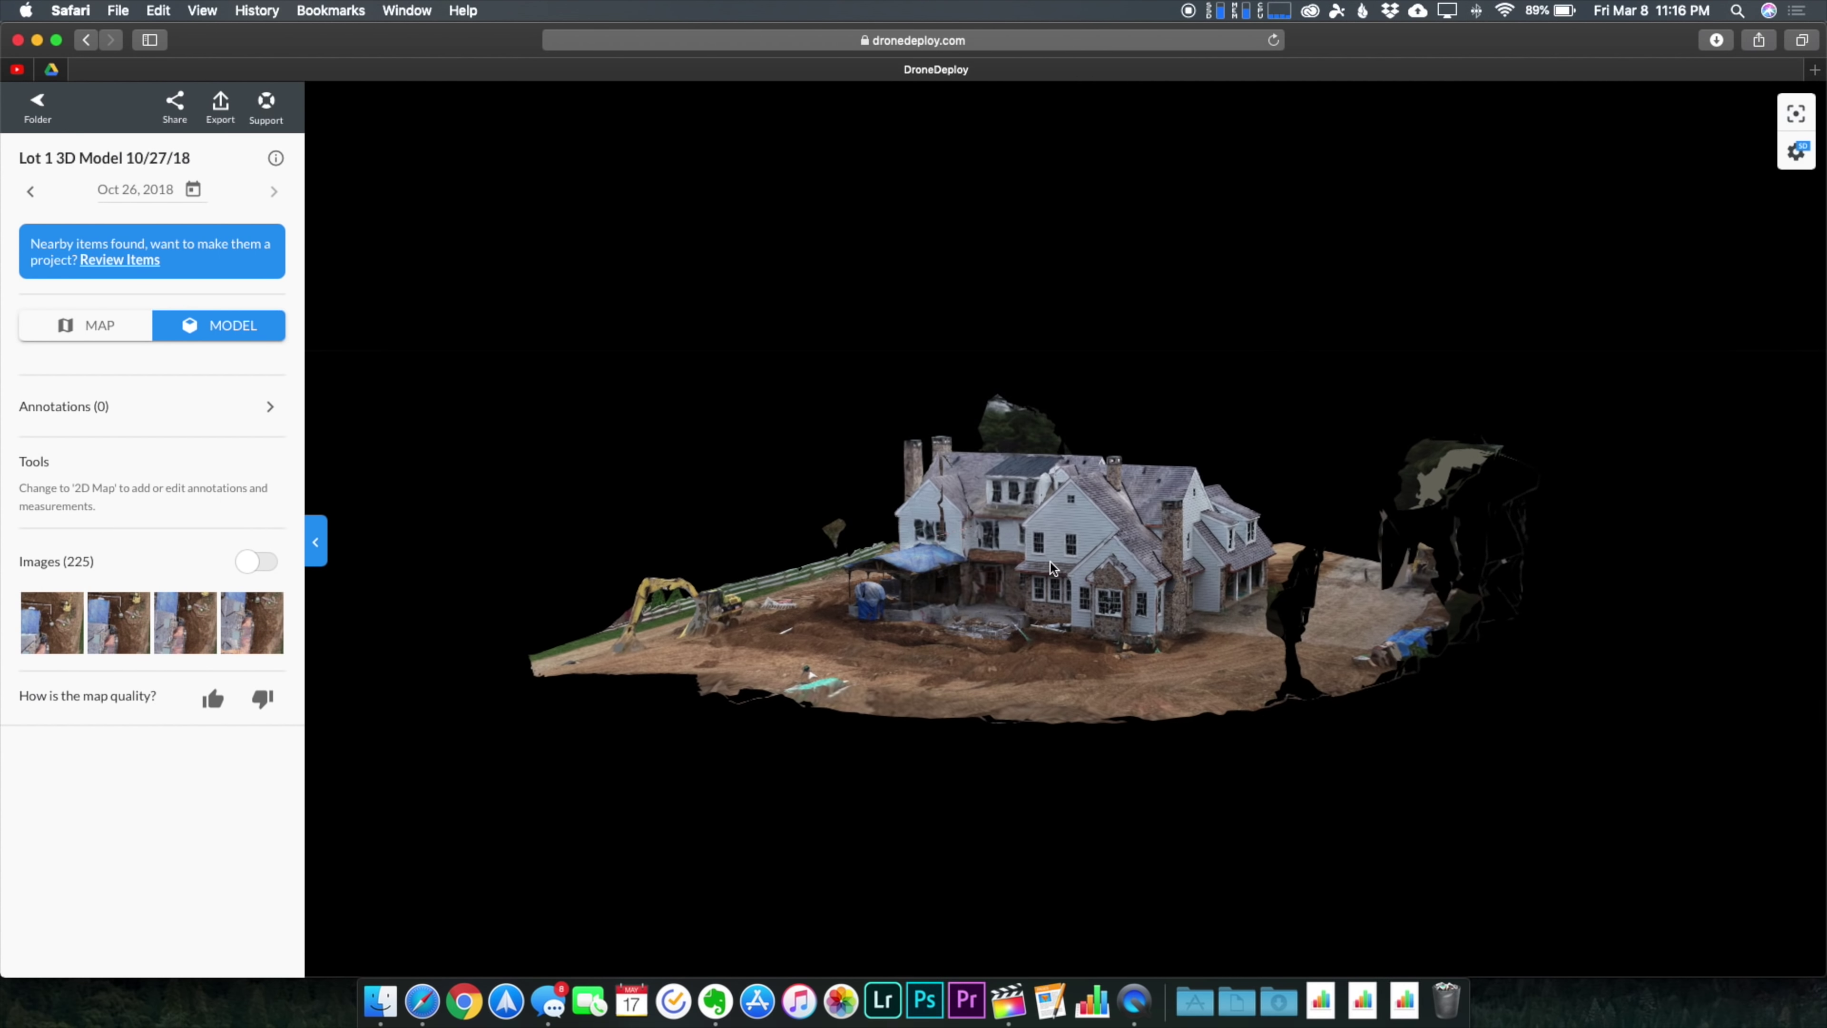
pyautogui.scroll(2, 1050, 563)
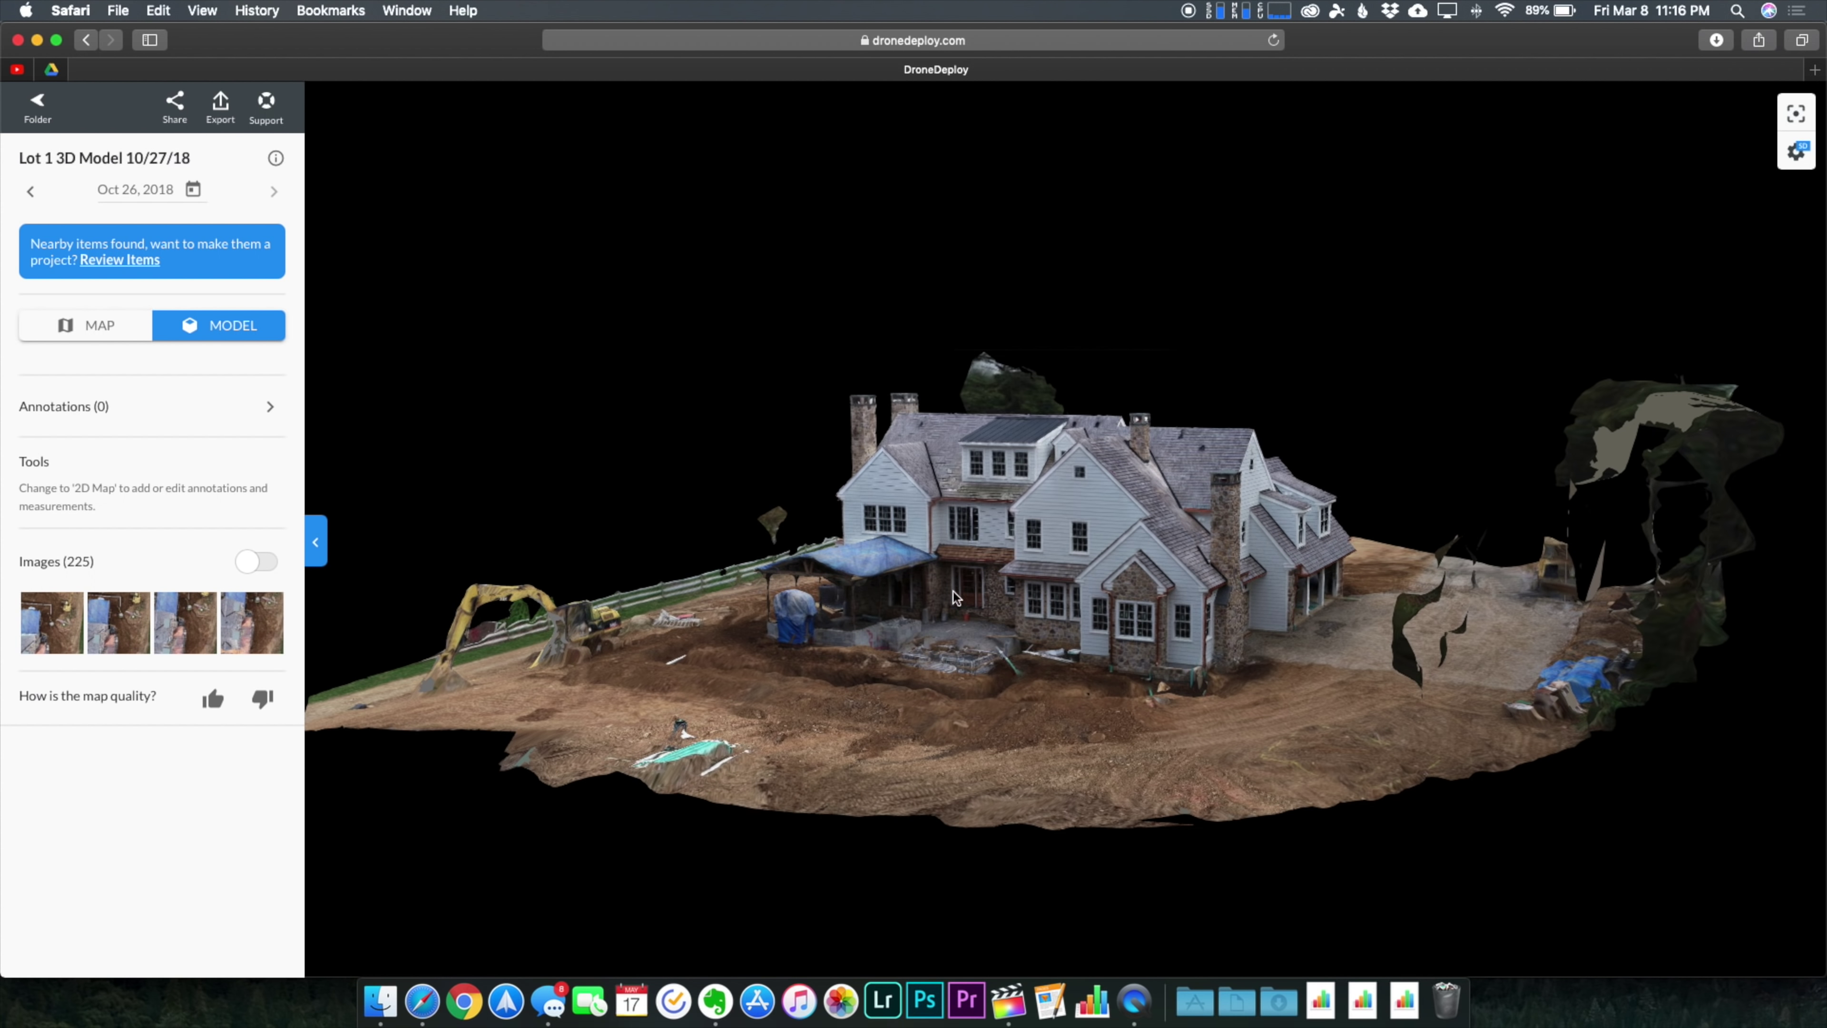
pyautogui.moveTo(905, 571); pyautogui.dragTo(858, 573)
pyautogui.moveTo(698, 523); pyautogui.dragTo(764, 491)
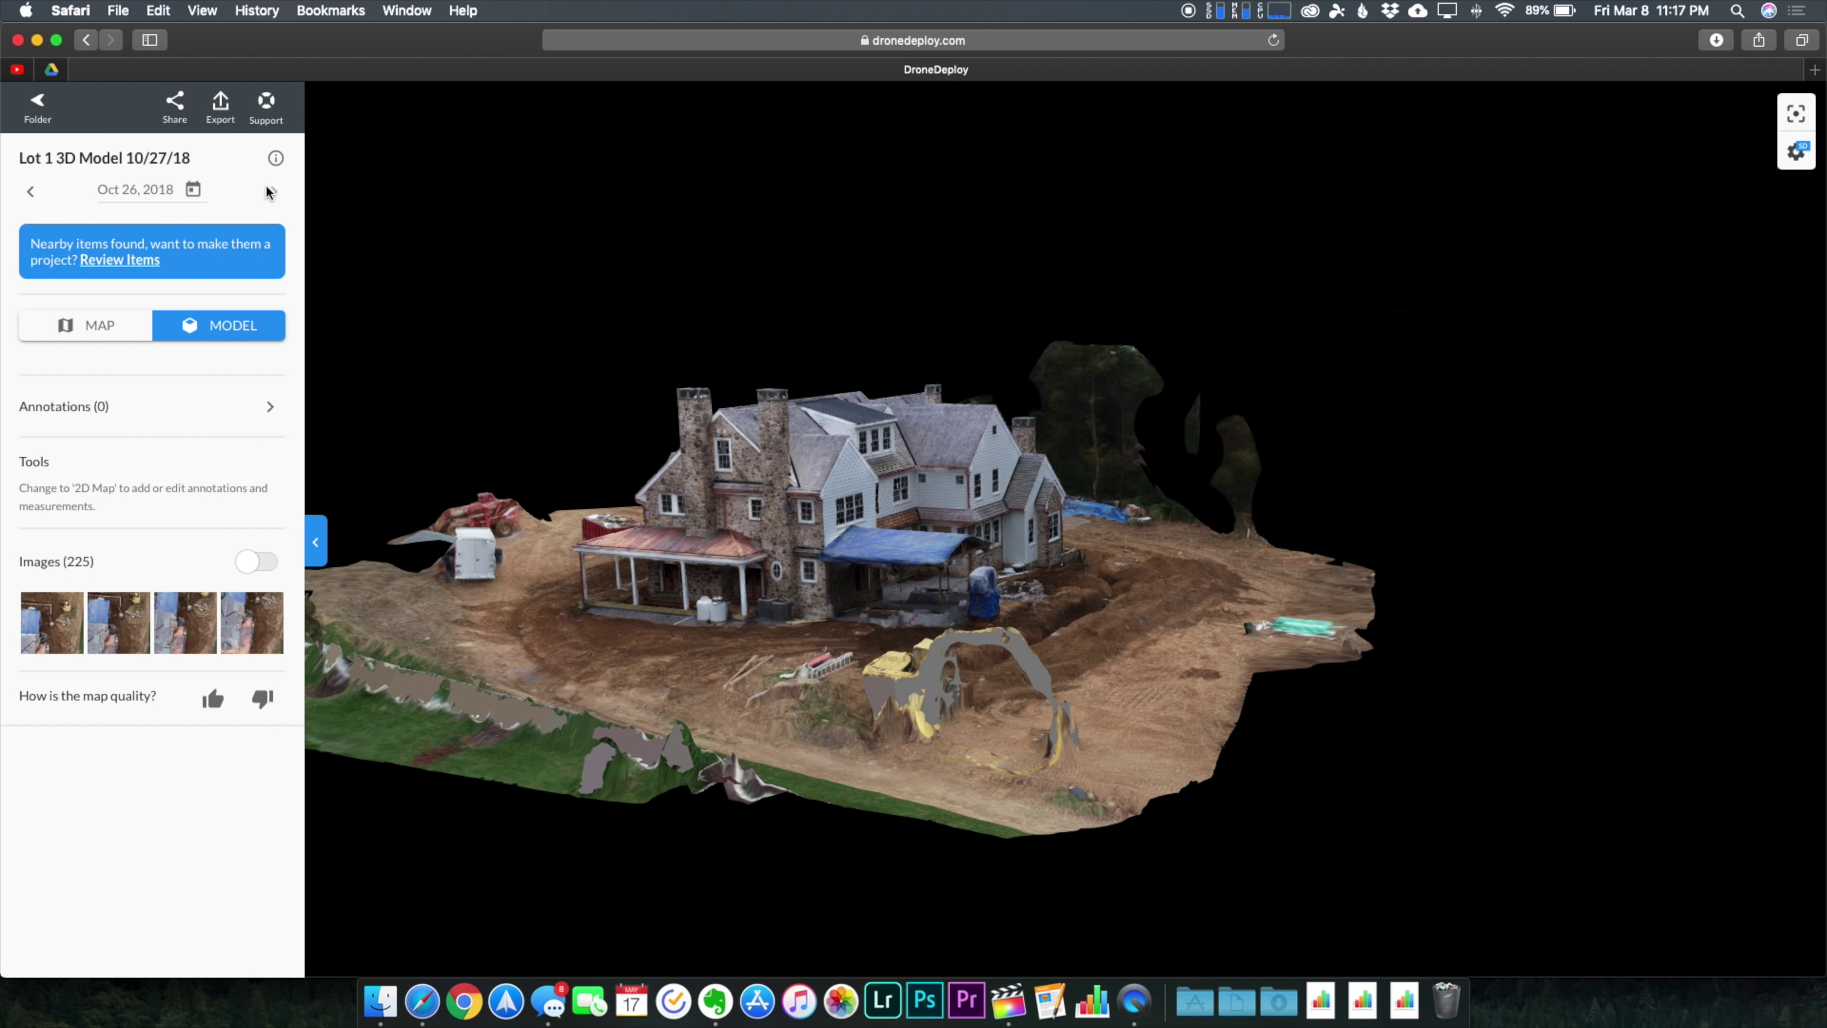
# Start a 3D Model (.obj) export of the house, then rotate the Material Inspection yard model
pyautogui.click(222, 109)
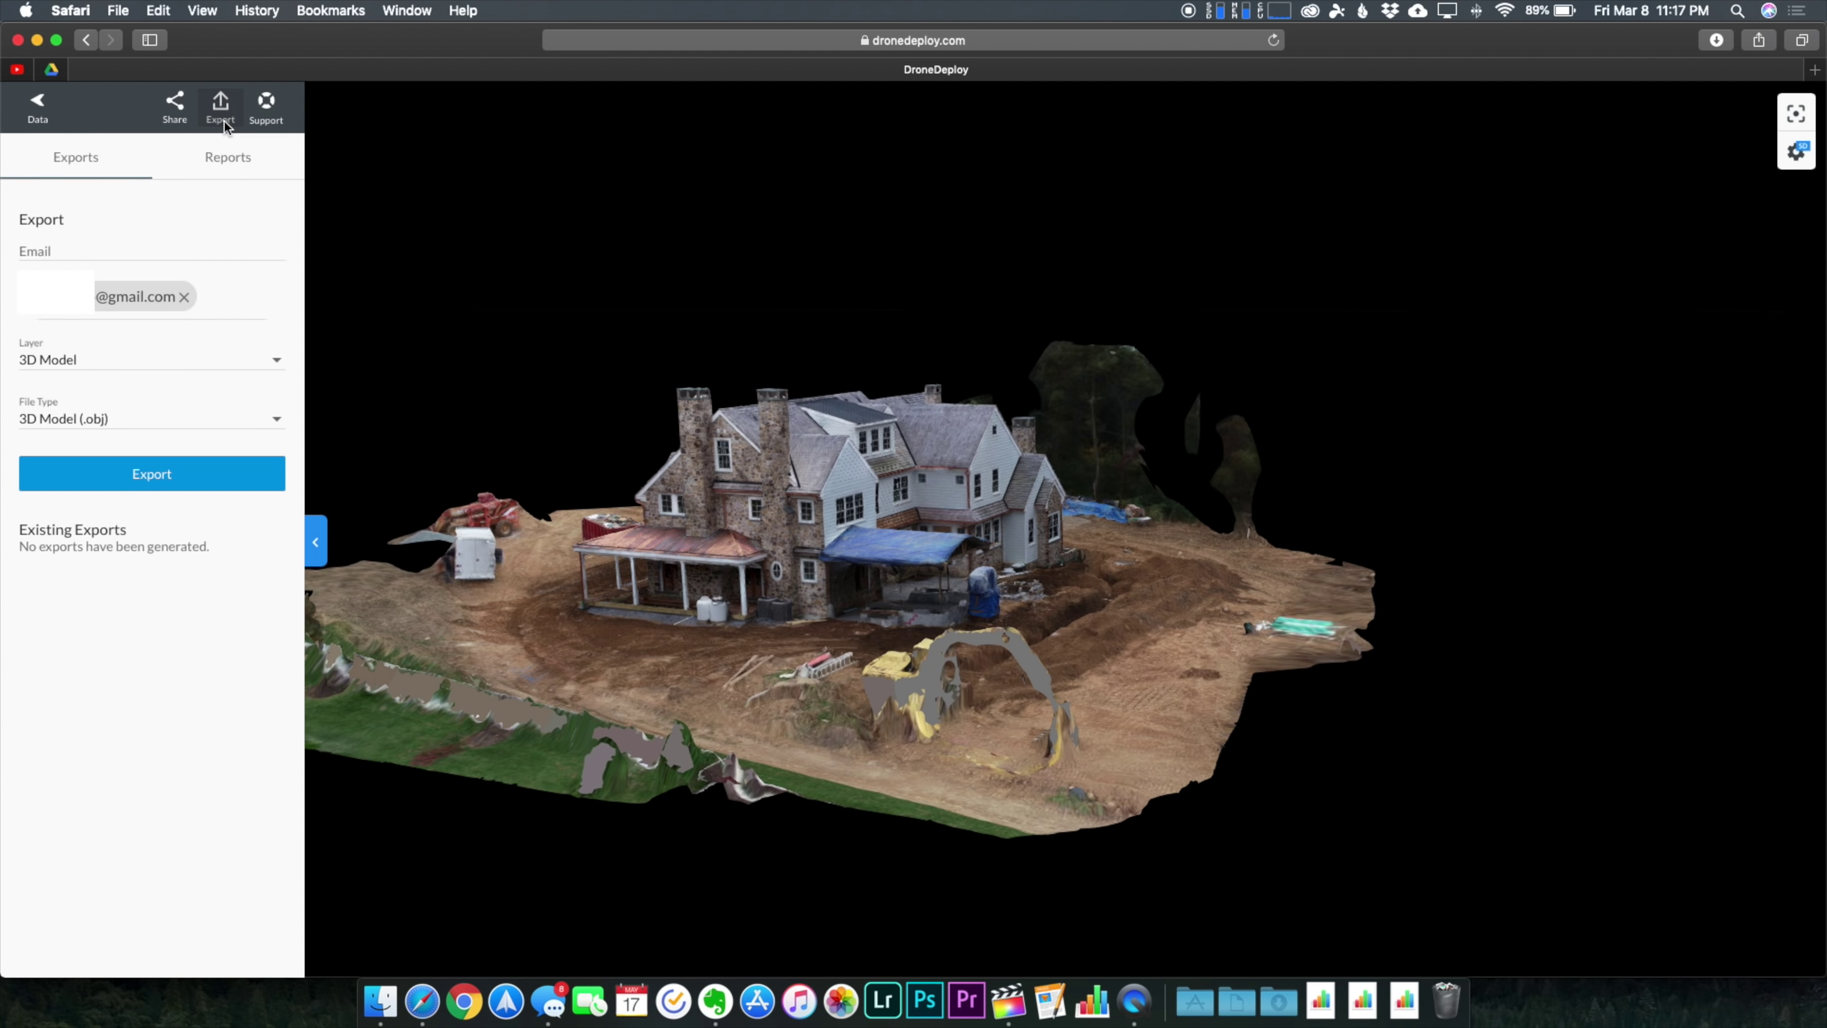
pyautogui.click(154, 425)
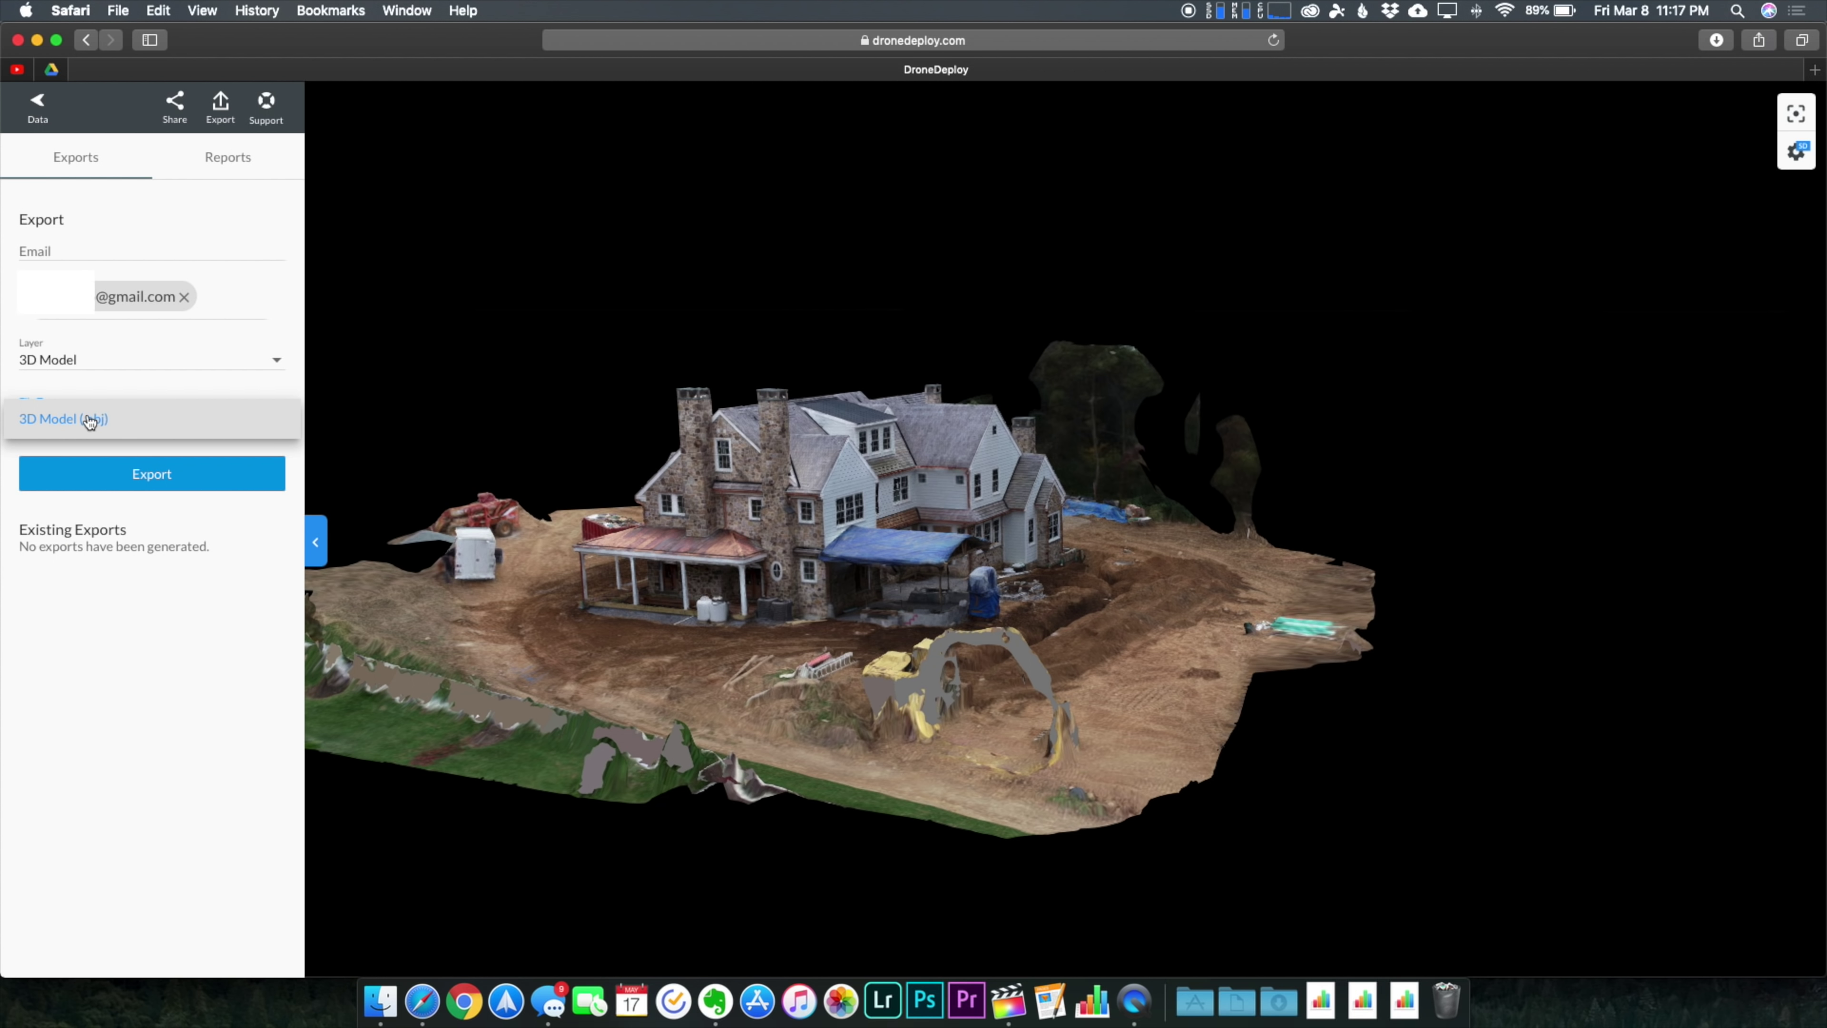
pyautogui.click(204, 735)
pyautogui.click(160, 477)
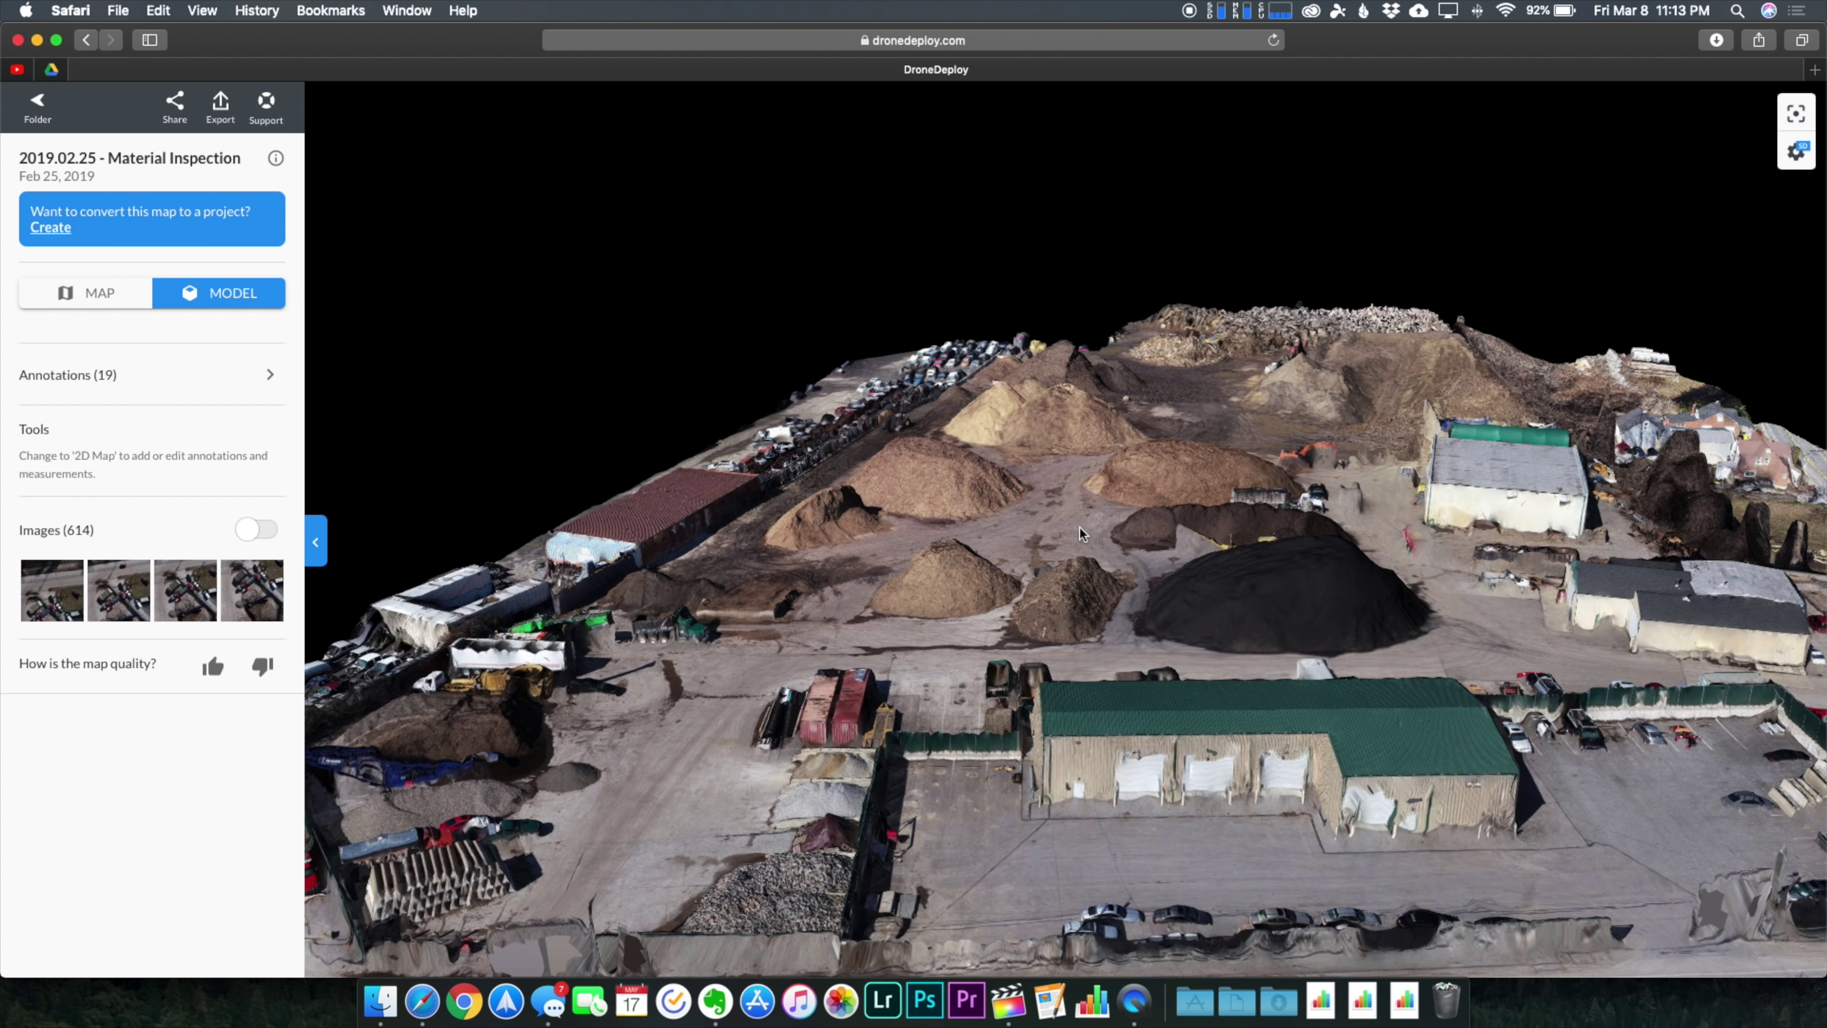
pyautogui.scroll(5, 1131, 534)
pyautogui.moveTo(1183, 546); pyautogui.dragTo(940, 477)
pyautogui.scroll(10, 911, 524)
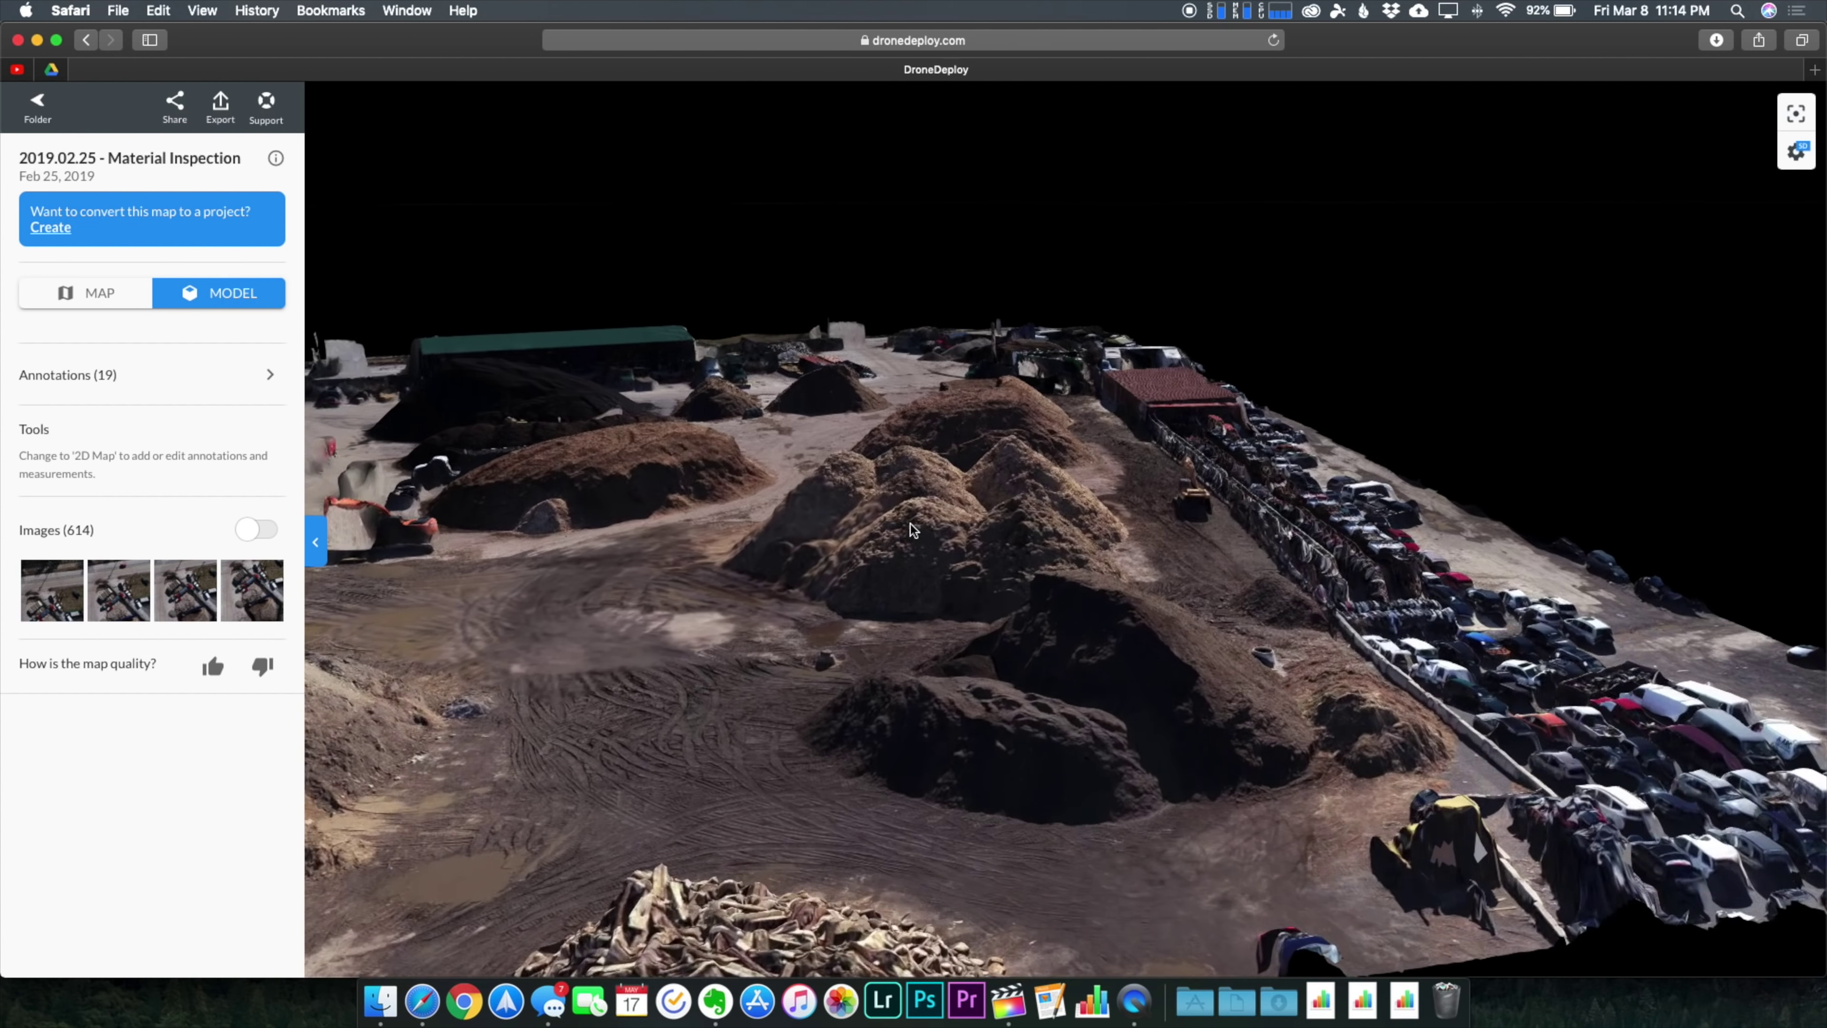
pyautogui.scroll(8, 910, 524)
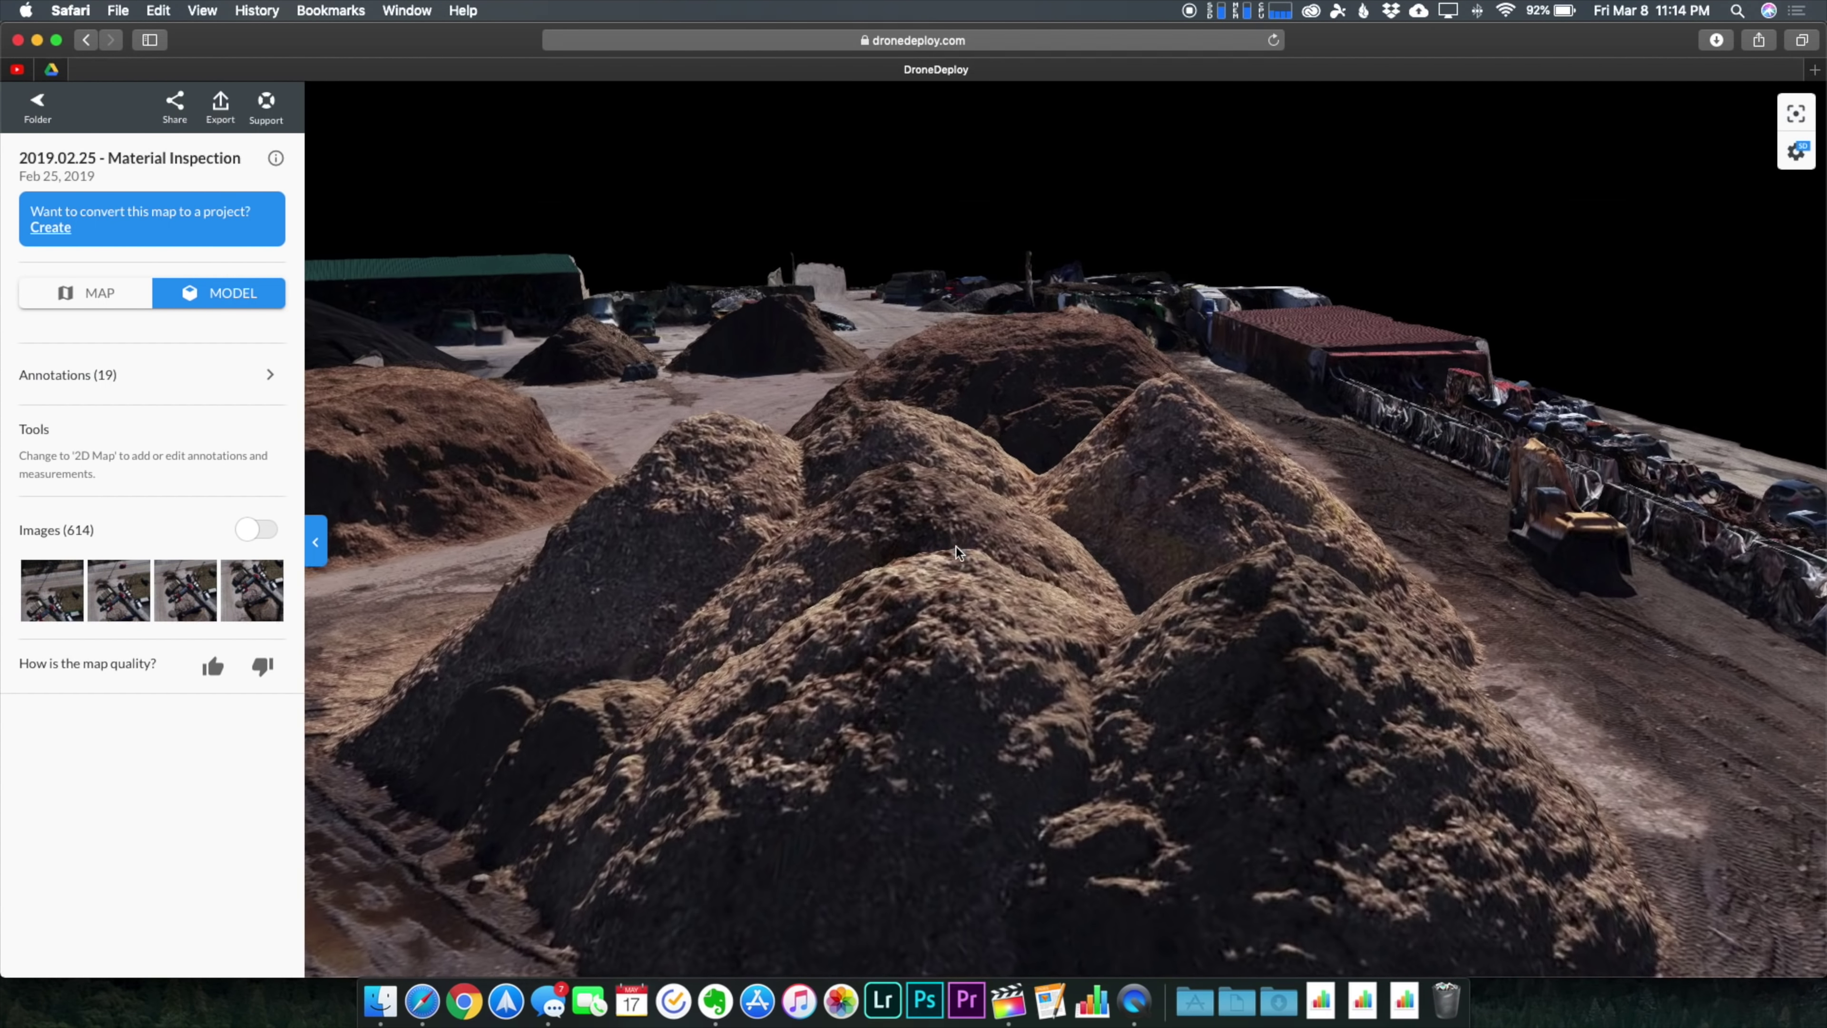
pyautogui.scroll(10, 968, 396)
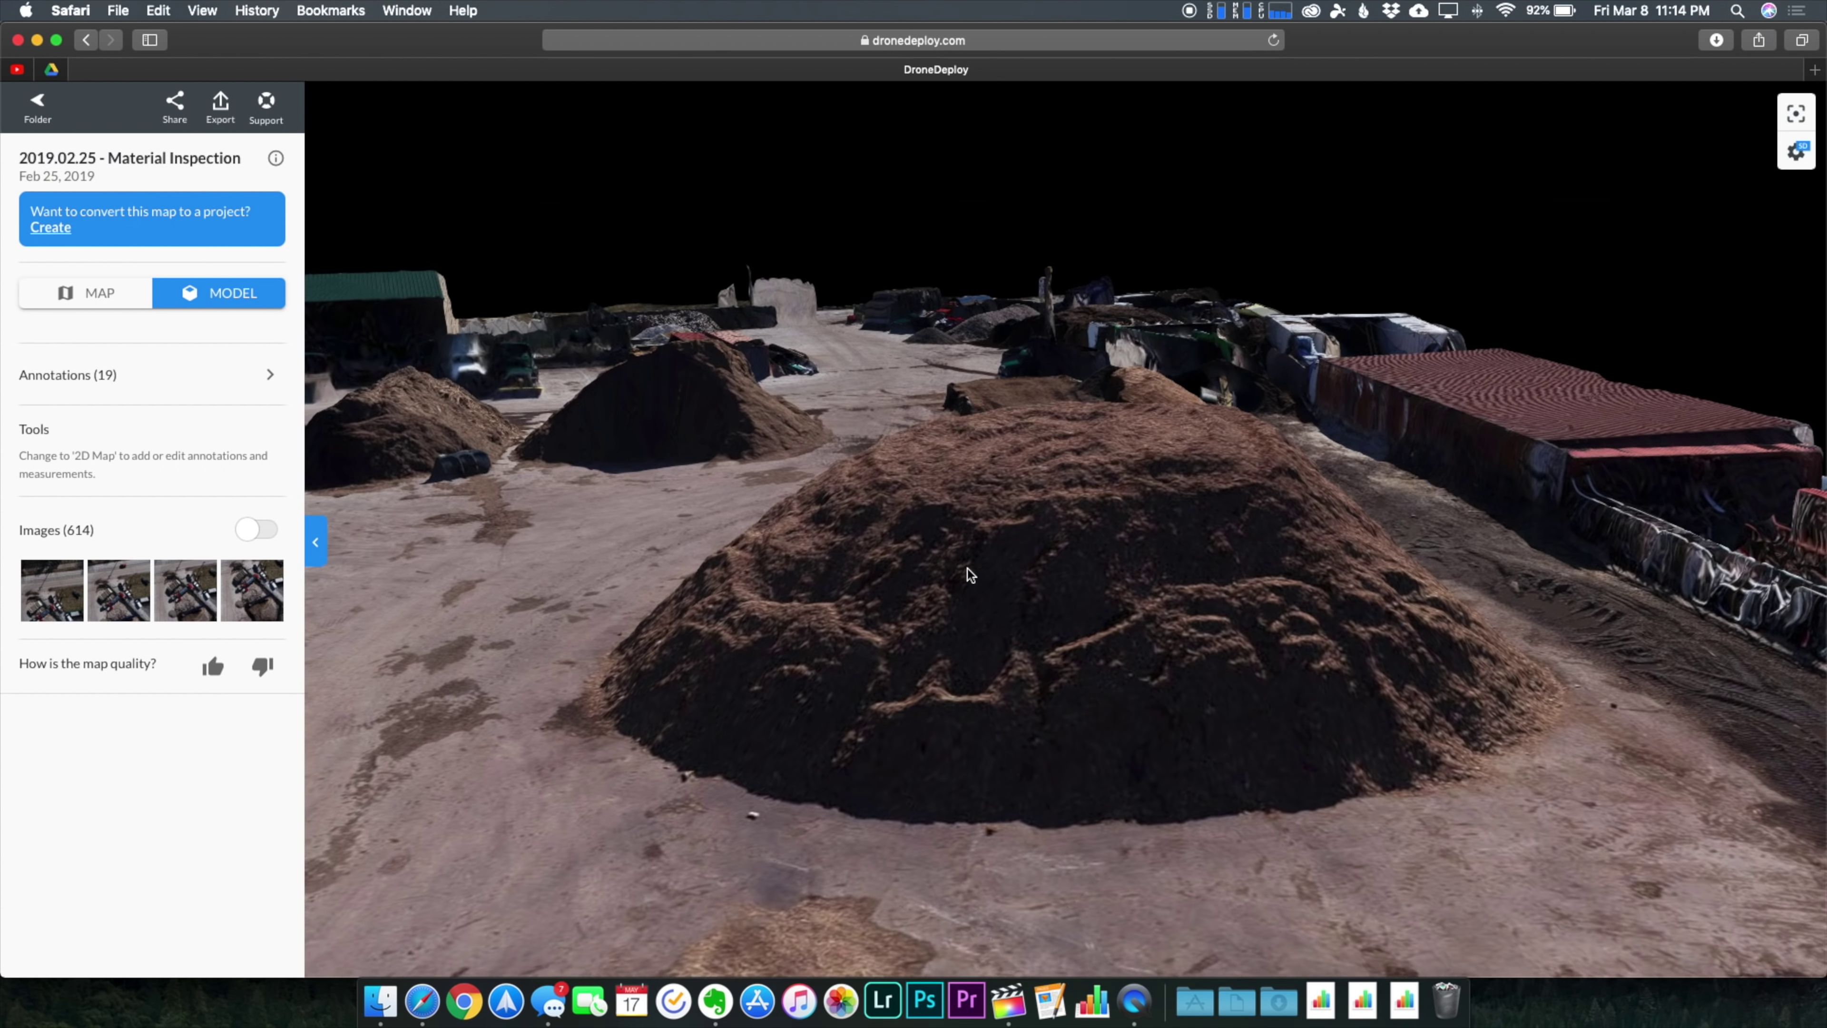
pyautogui.moveTo(1011, 617); pyautogui.dragTo(867, 617)
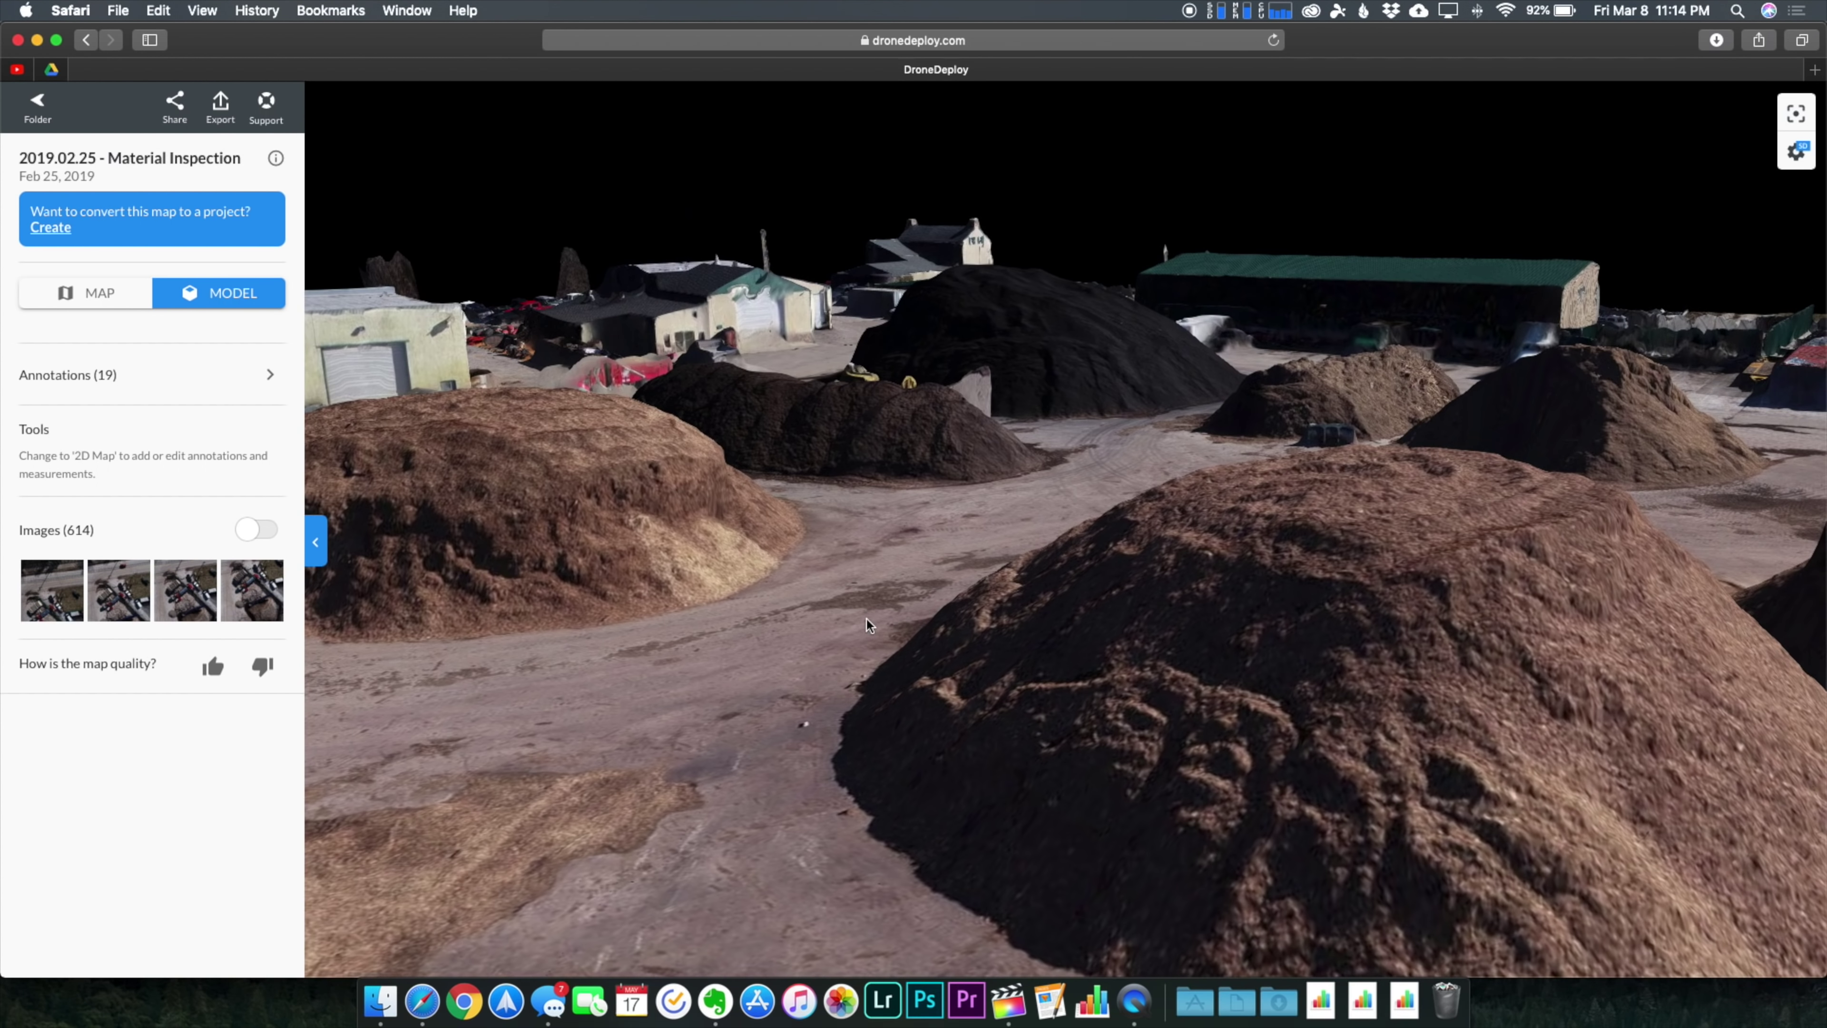
pyautogui.scroll(5, 906, 478)
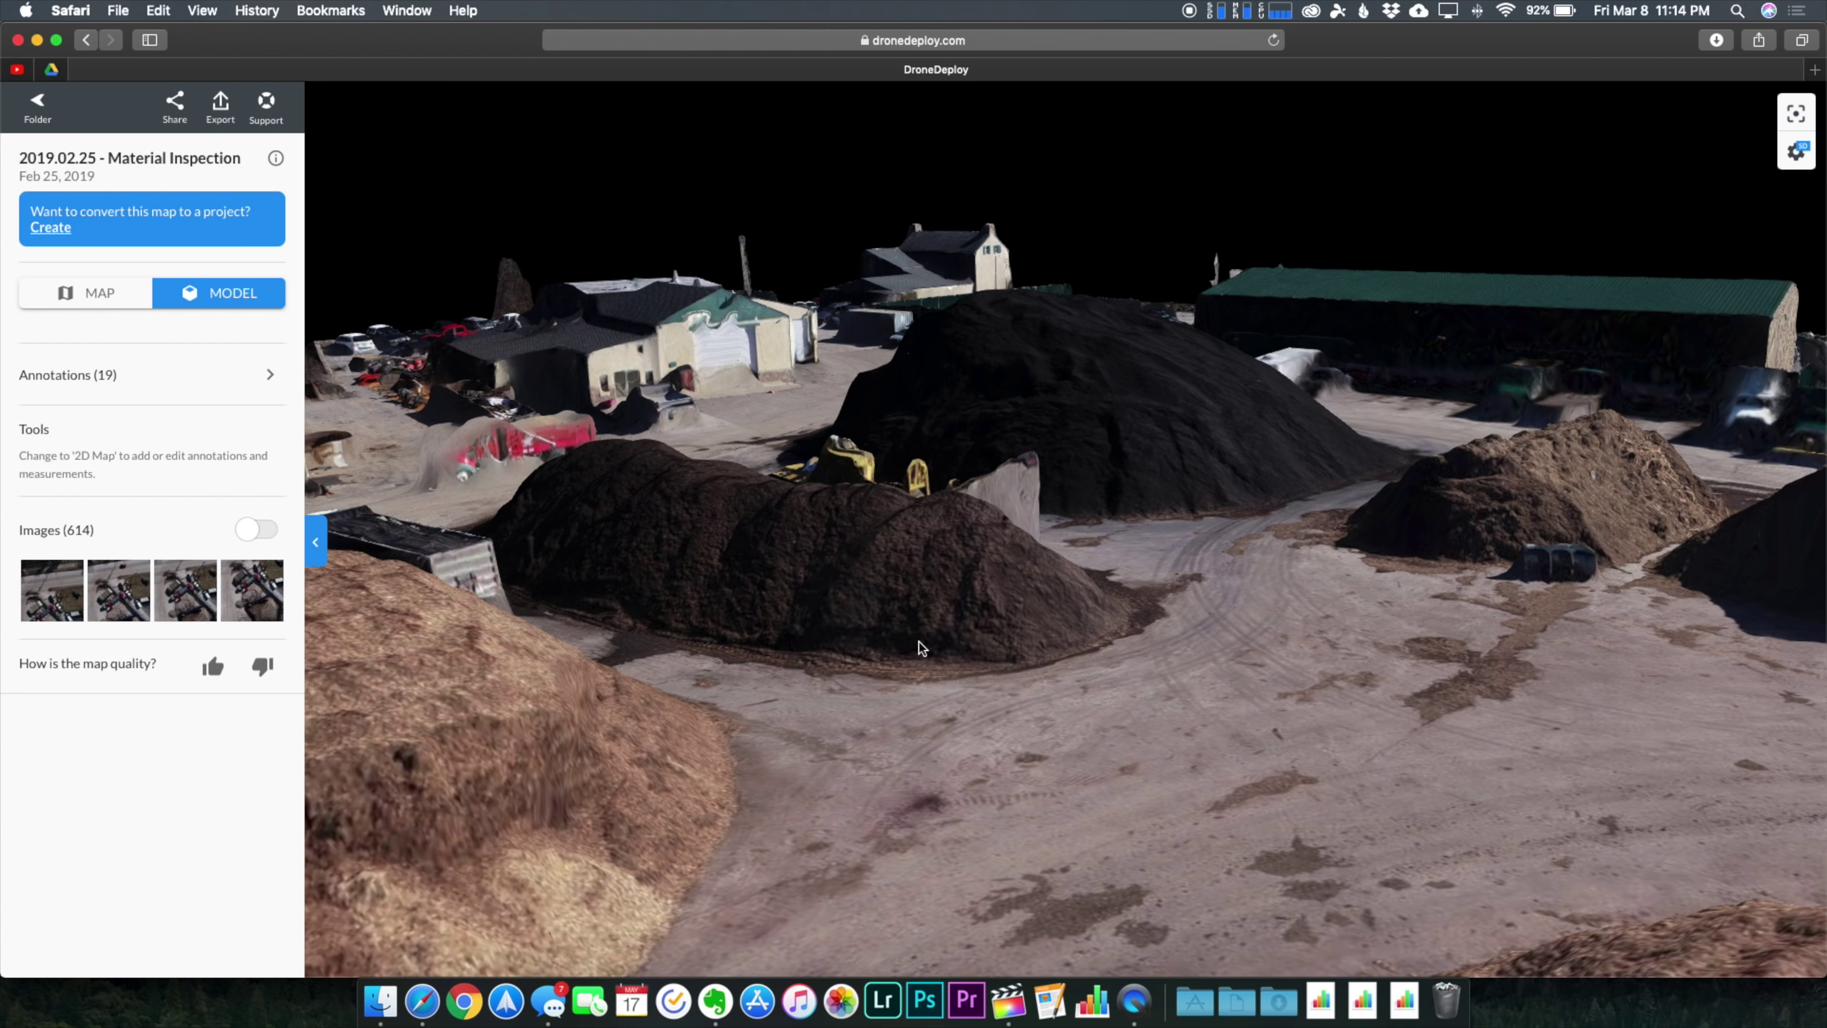
pyautogui.scroll(5, 995, 525)
pyautogui.scroll(5, 982, 558)
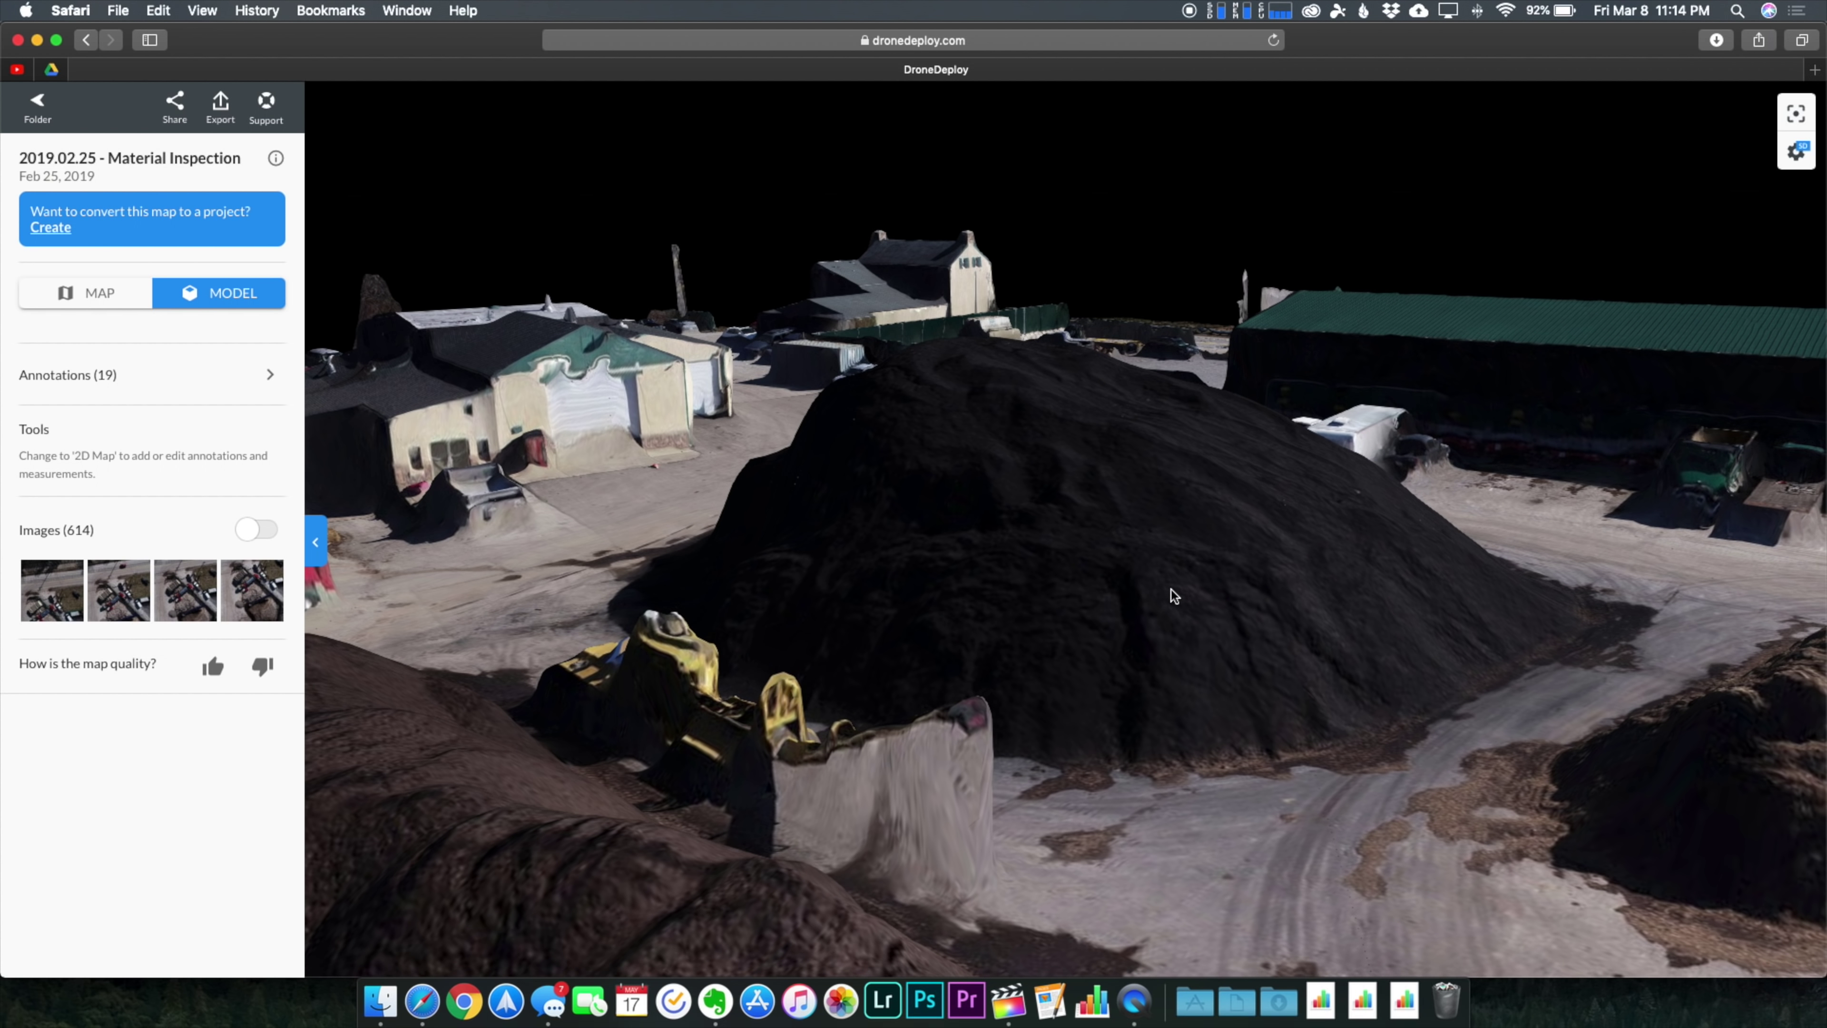
pyautogui.scroll(5, 1171, 594)
pyautogui.scroll(3, 1078, 580)
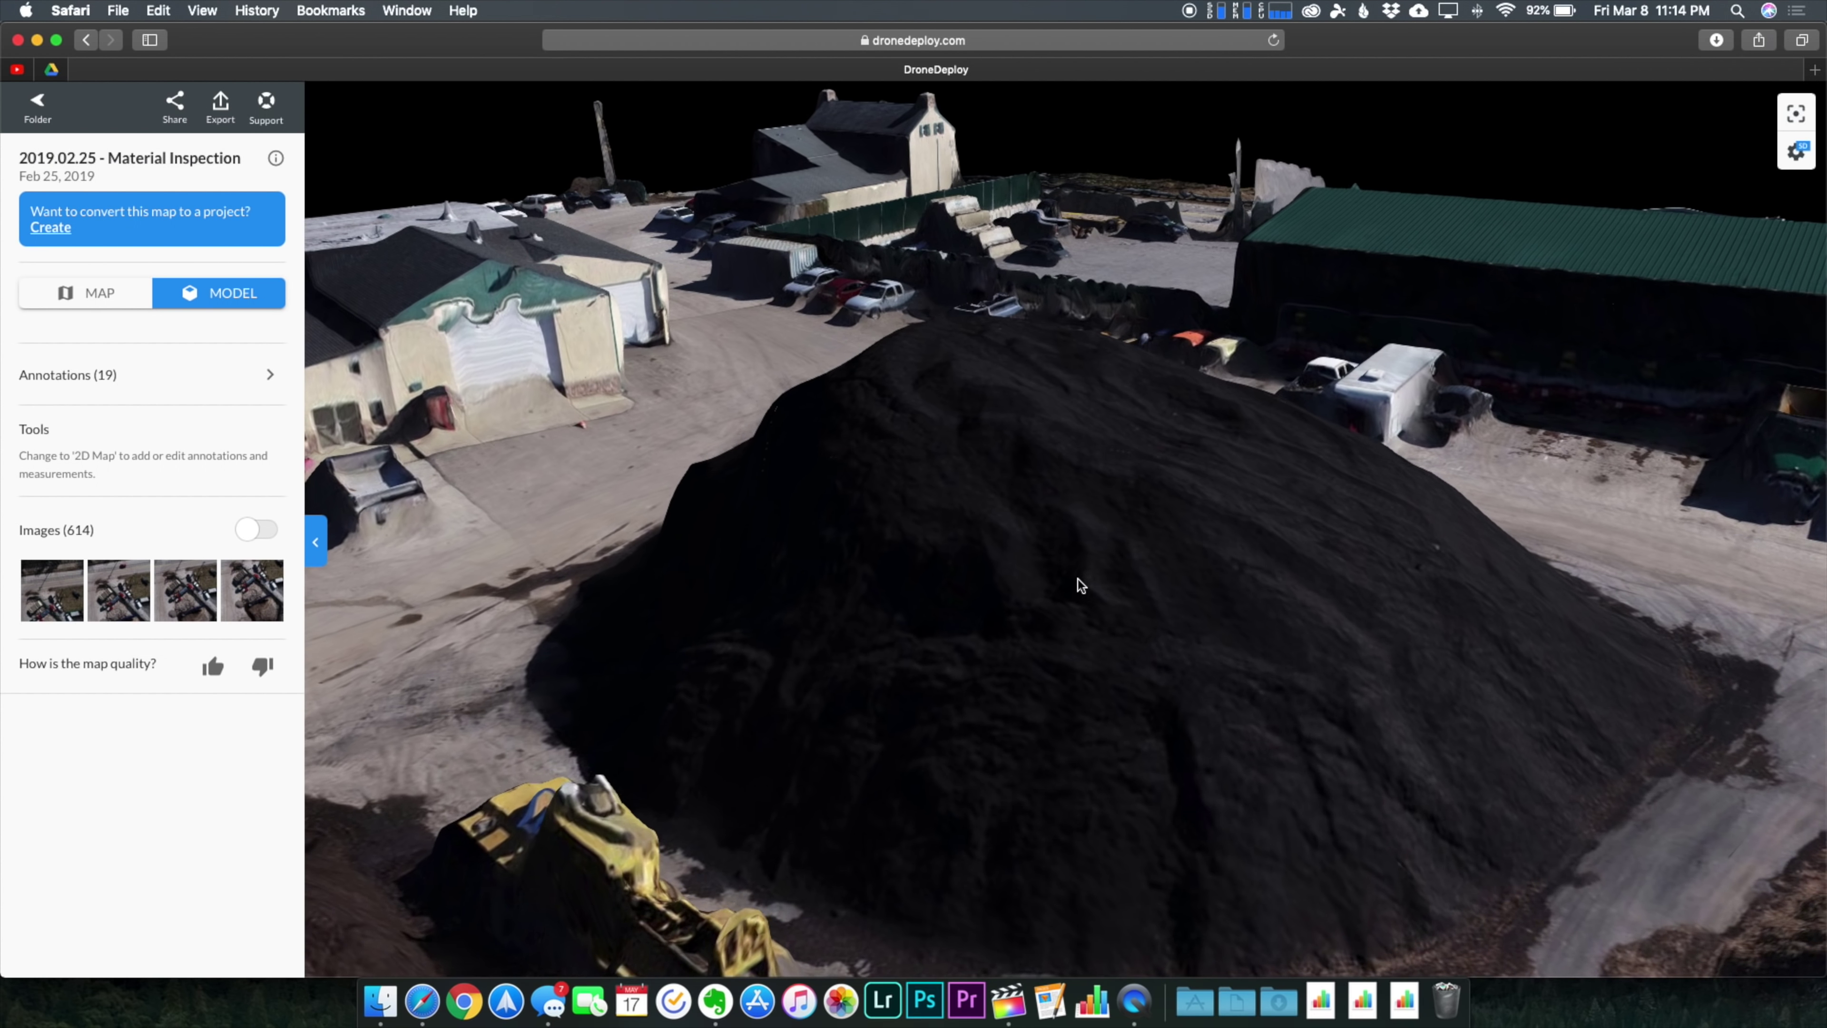
pyautogui.moveTo(979, 661); pyautogui.dragTo(1192, 662)
pyautogui.moveTo(768, 700); pyautogui.dragTo(1060, 667)
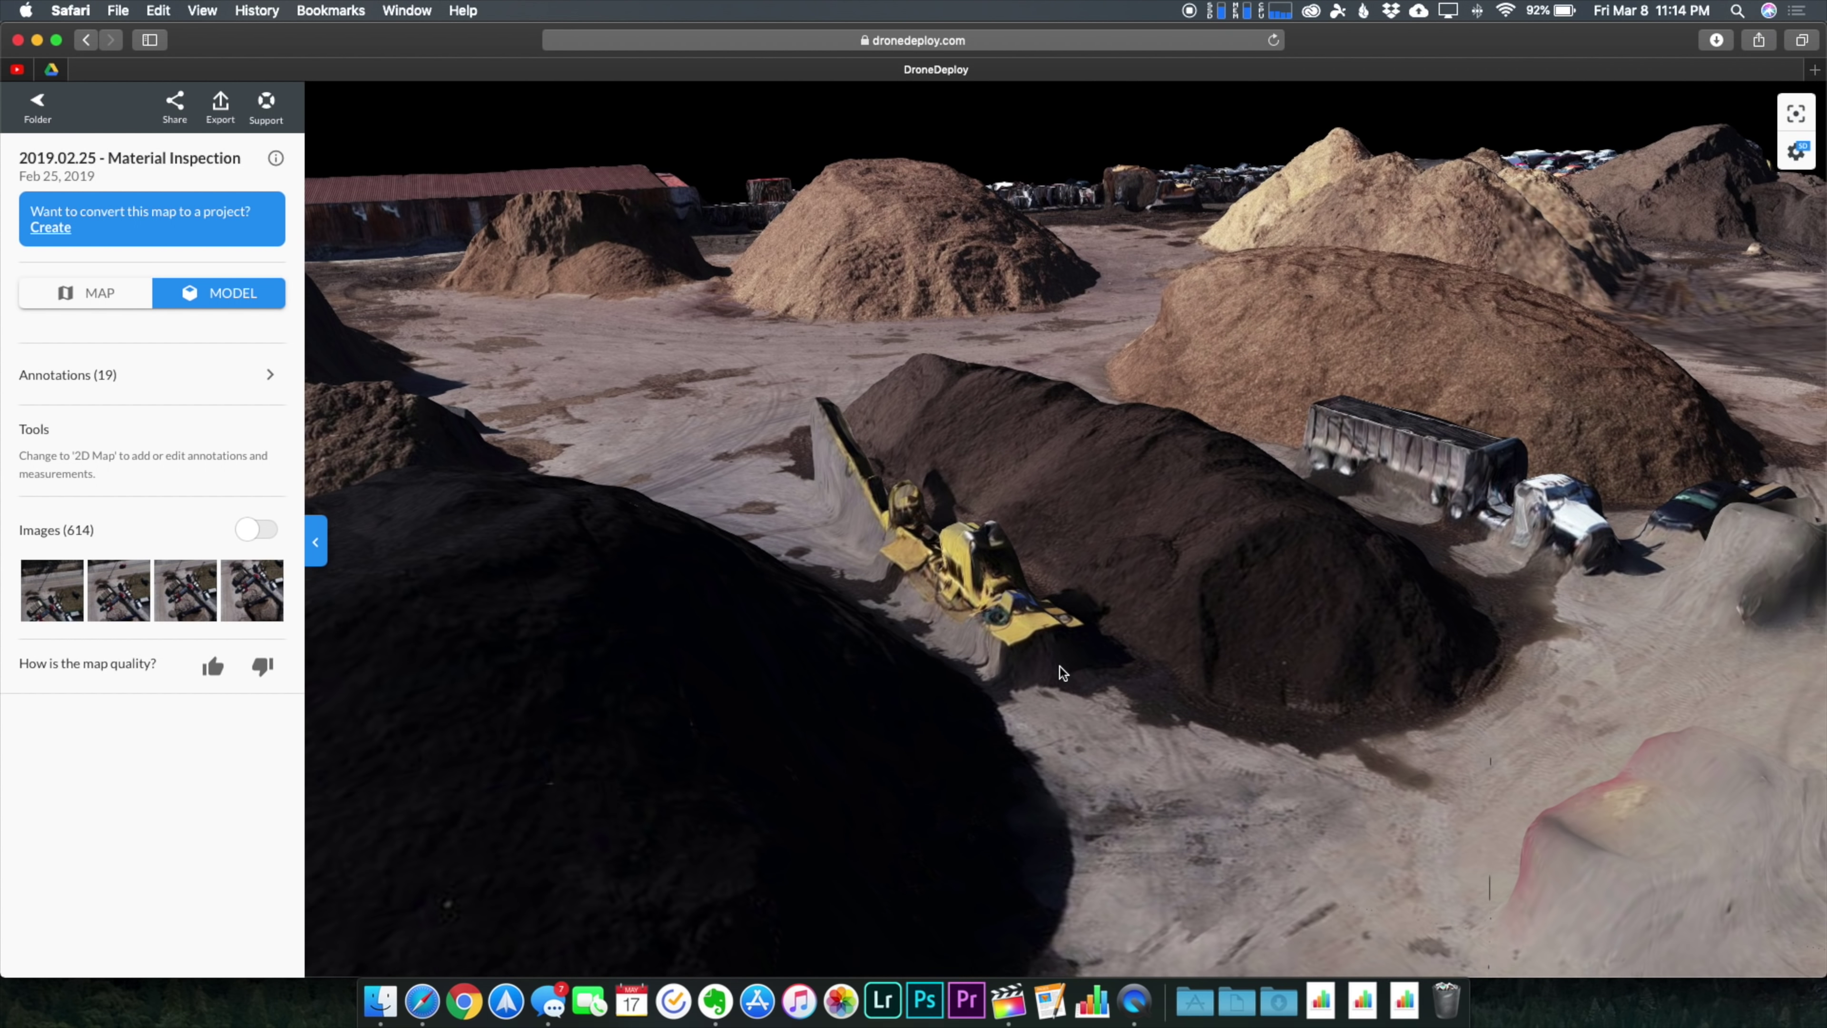
pyautogui.scroll(-5, 1060, 667)
pyautogui.moveTo(1431, 365); pyautogui.dragTo(1176, 548)
pyautogui.moveTo(1399, 415); pyautogui.dragTo(663, 604)
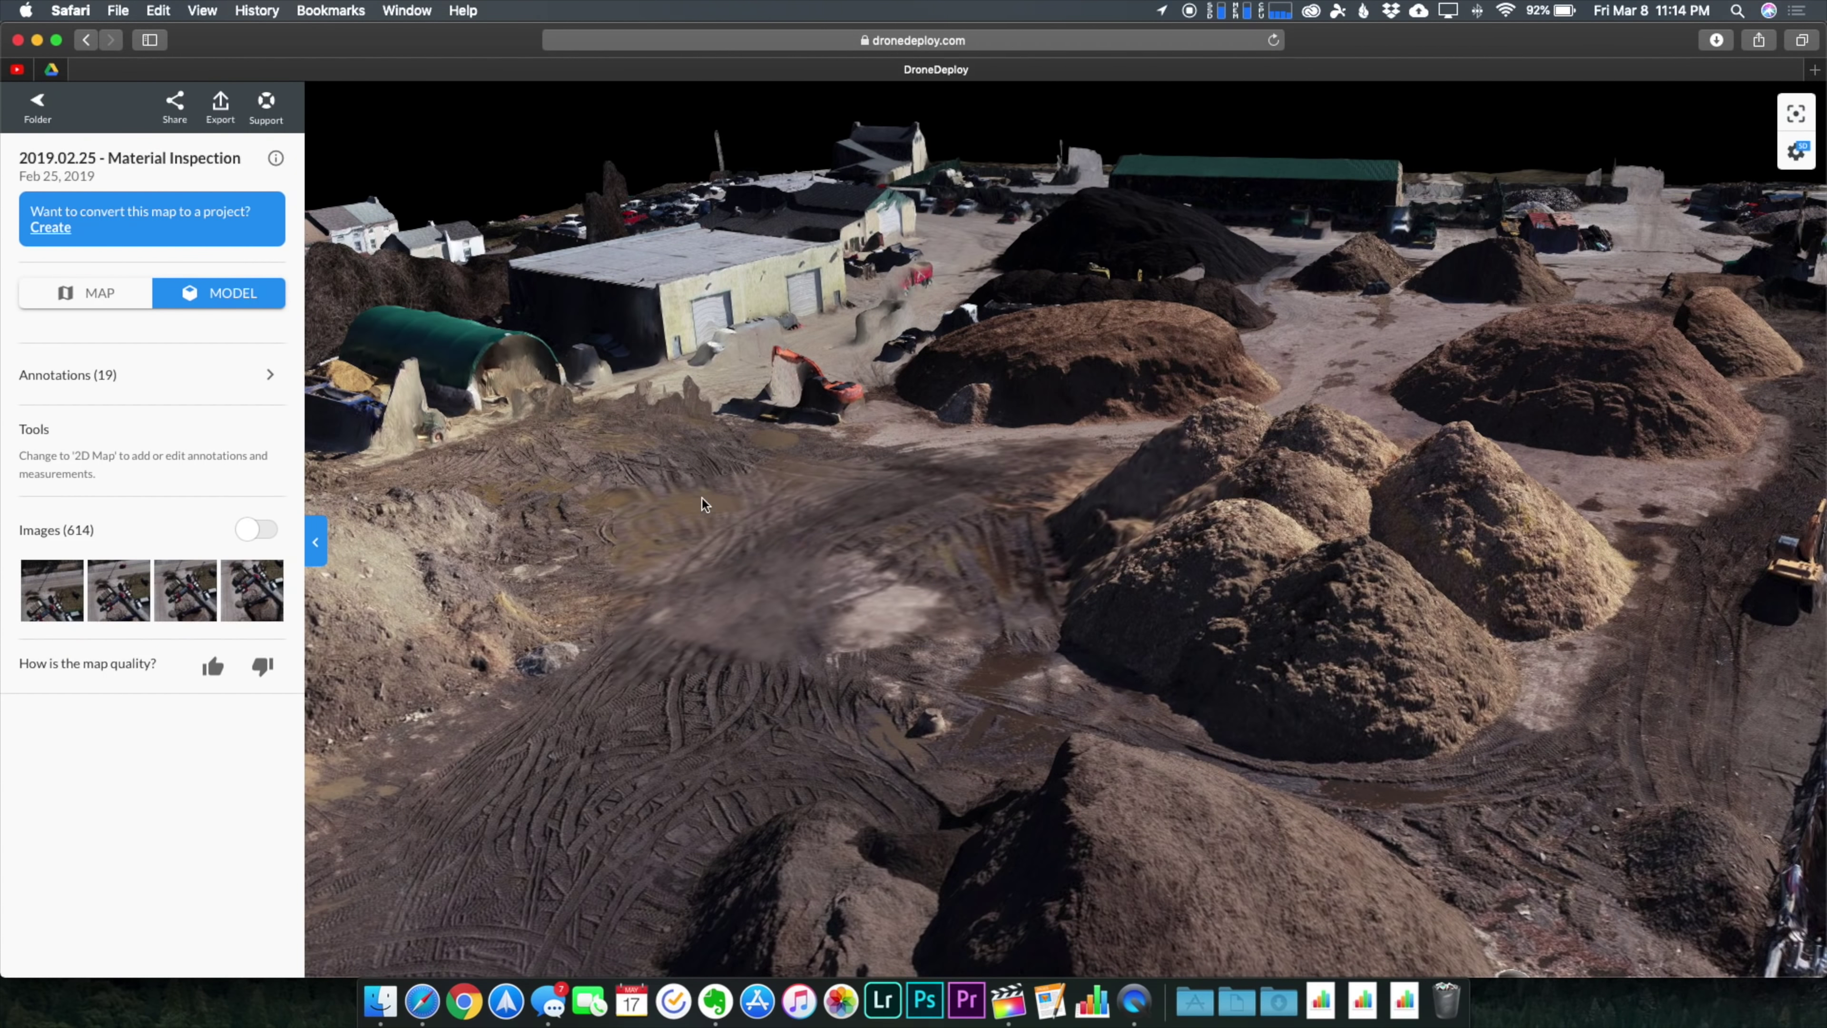